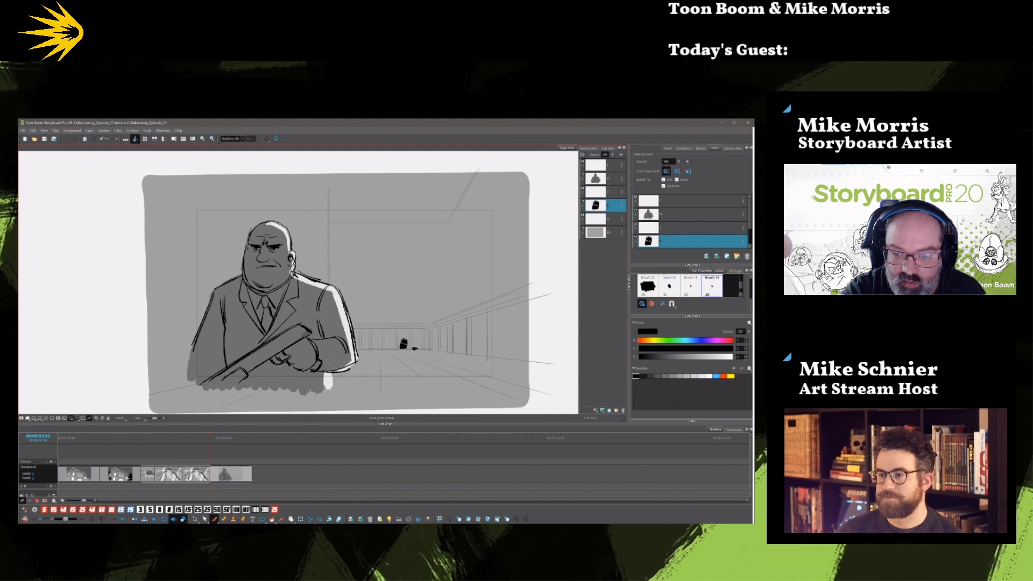
Sketch an orange motion arc over the small distant figure in the hallway, and duplicate the panel.
left_click(723, 376)
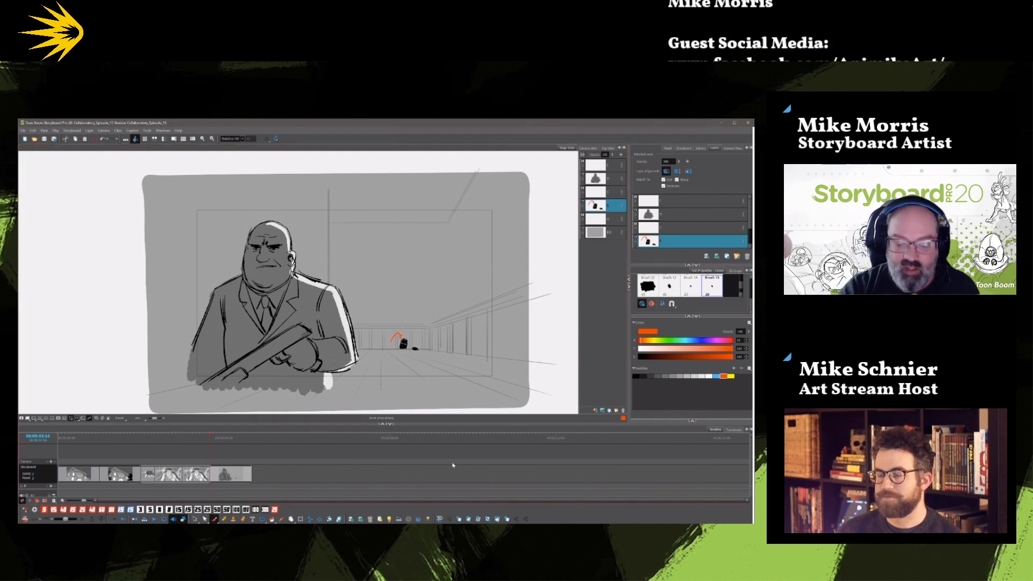
left_click(498, 519)
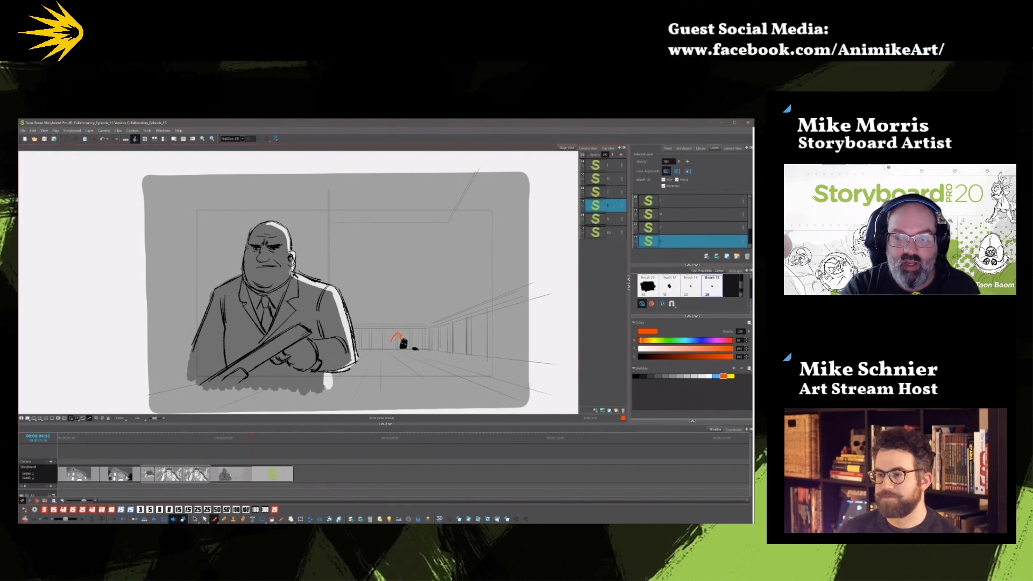
Select the distant figure and its orange arc in the new panel and delete them.
left_click(194, 519)
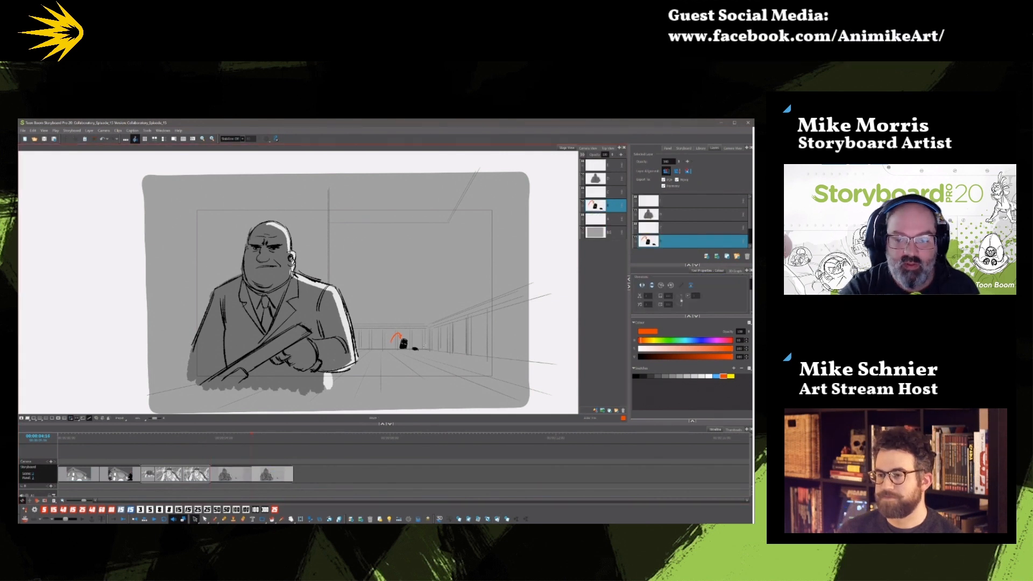
left_click_drag(383, 326, 427, 360)
key("Delete")
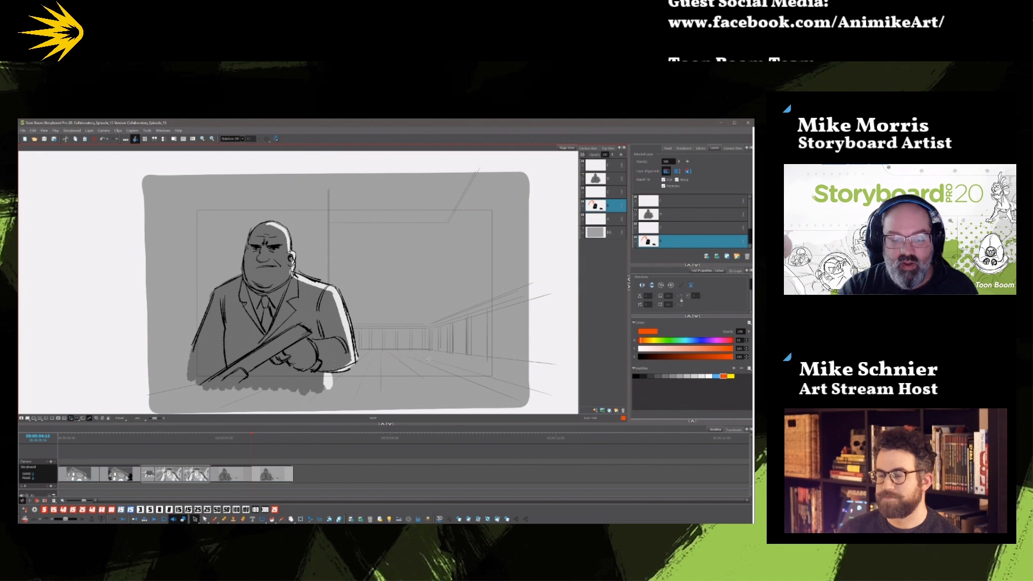
In the previous panel, scale down the large man's artwork, shift him slightly toward the hallway, and compare the two panels.
left_click(233, 438)
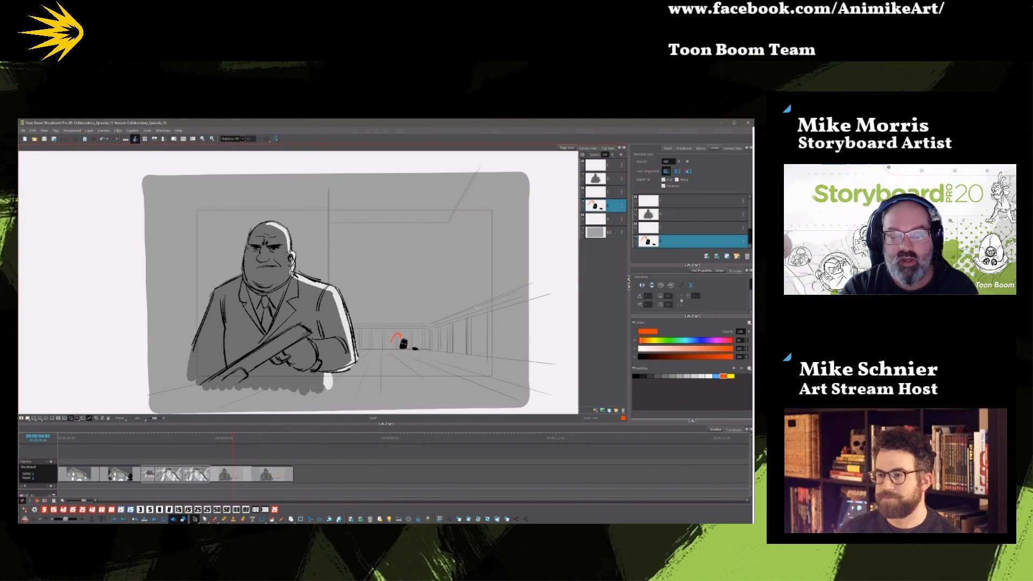
left_click(599, 180)
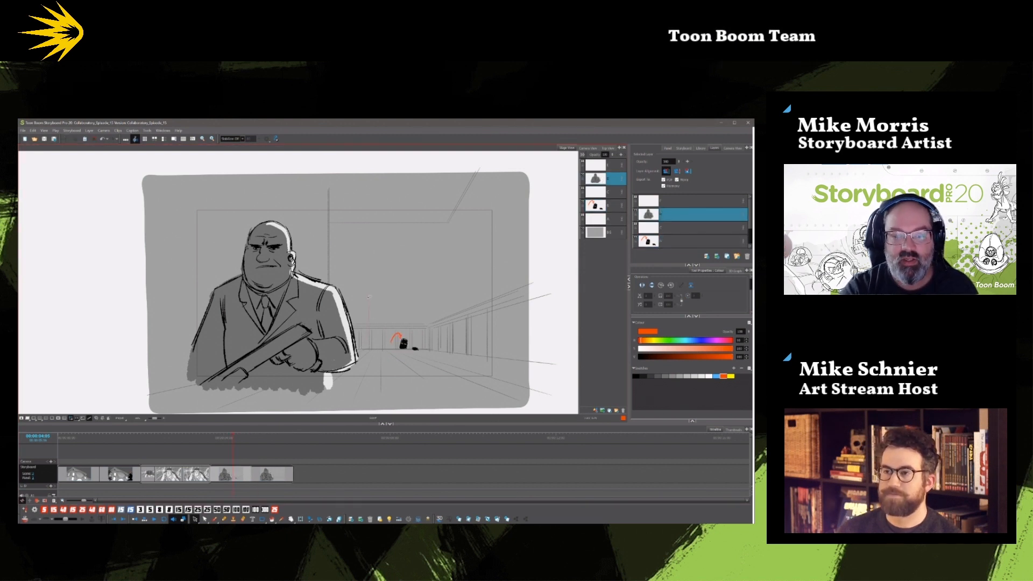
key("ctrl+a")
left_click_drag(272, 399, 273, 379)
left_click_drag(285, 285, 300, 293)
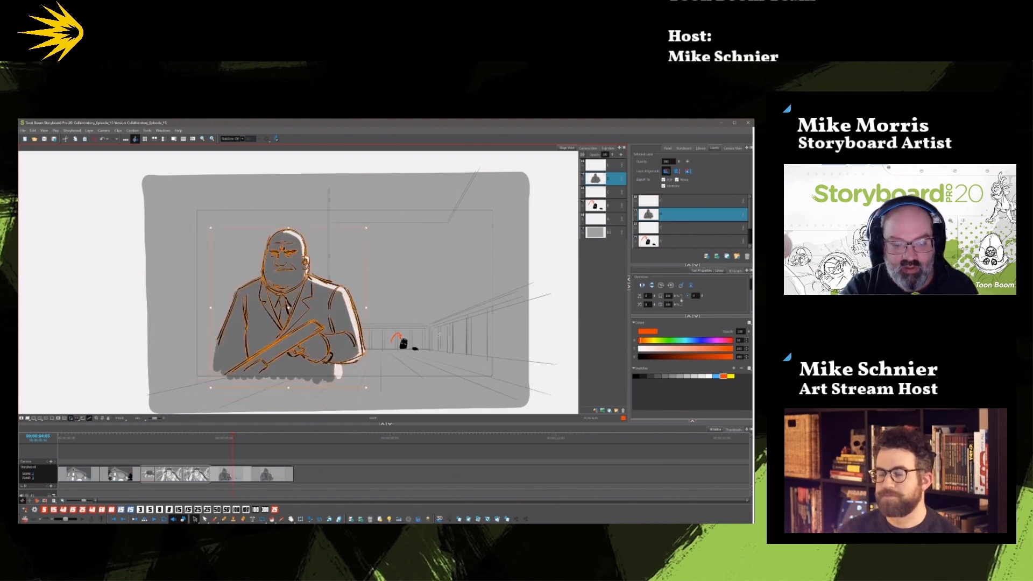
left_click(275, 440)
left_click(235, 449)
left_click(268, 447)
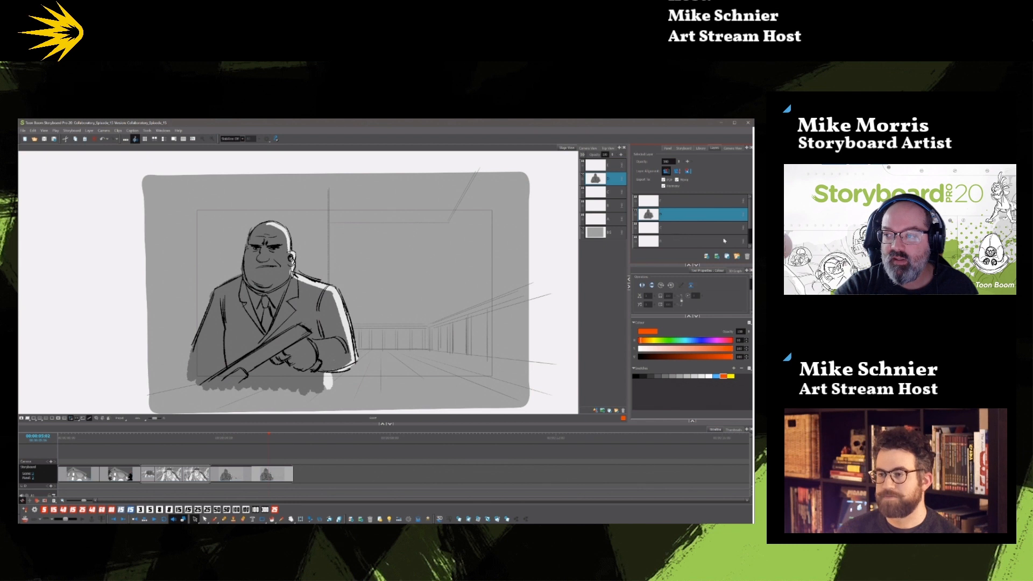
On the distant figure's layer of the last panel, sketch a black outline of a leaping figure above the hallway floor.
left_click_drag(749, 221, 749, 231)
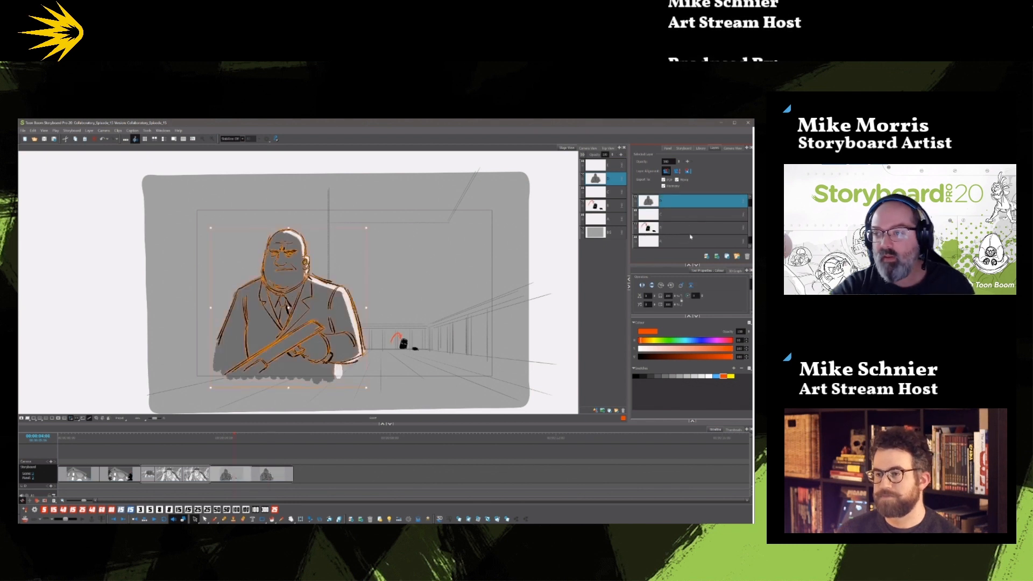
left_click(646, 228)
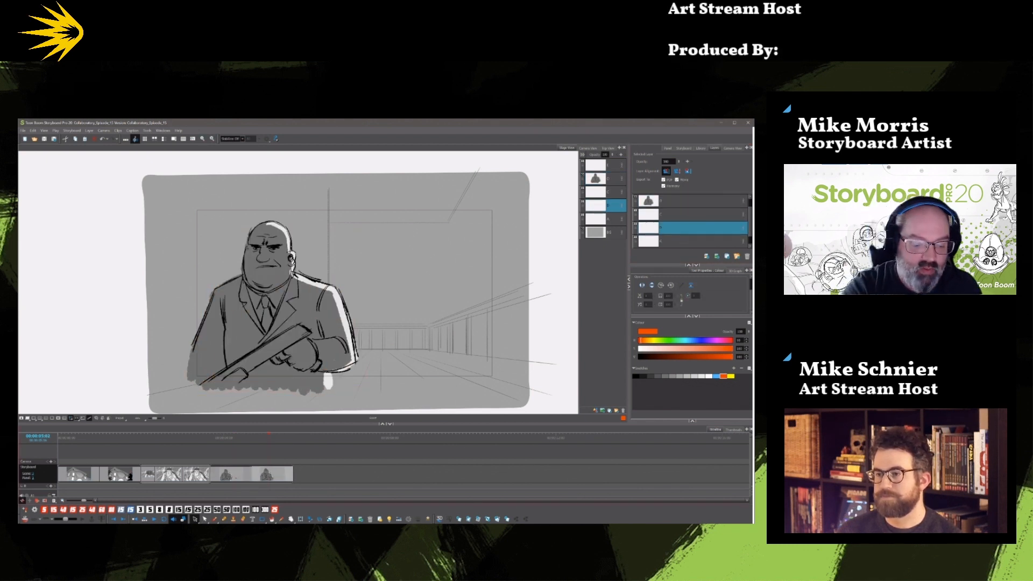
key("alt+b")
left_click(635, 375)
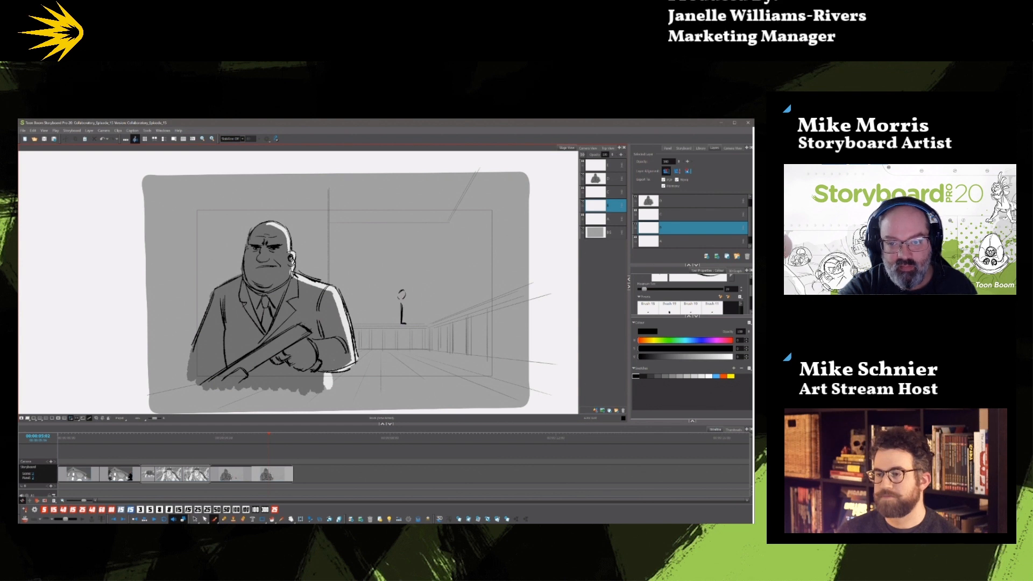
mouse_move(383, 285)
left_mouse_down()
mouse_move(397, 293)
mouse_move(370, 290)
left_mouse_up()
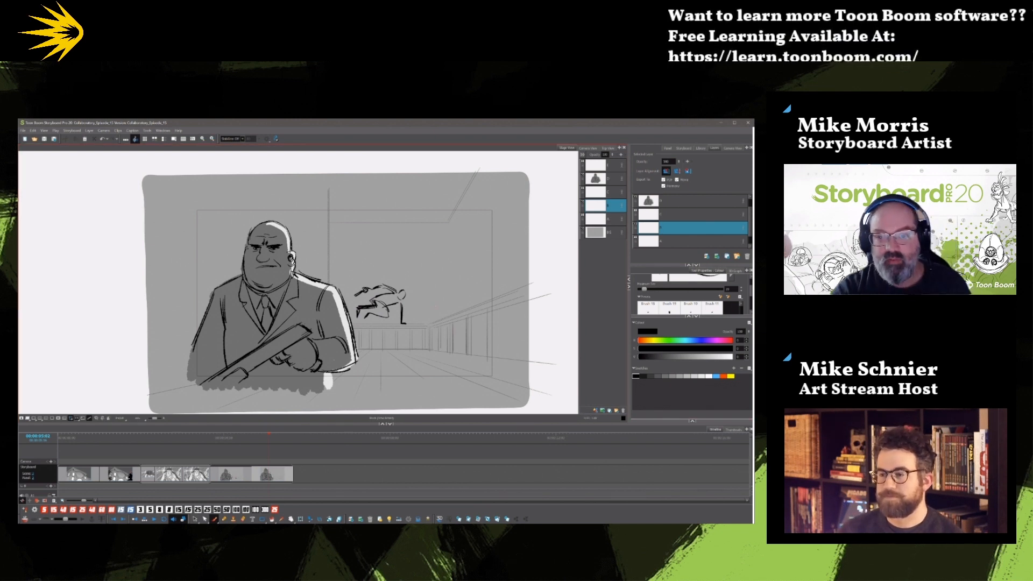
Enlarge the brush and fill in the leaping figure's head, torso, arms and legs as a solid black silhouette.
key("bracketright")
key("bracketright")
key("bracketright")
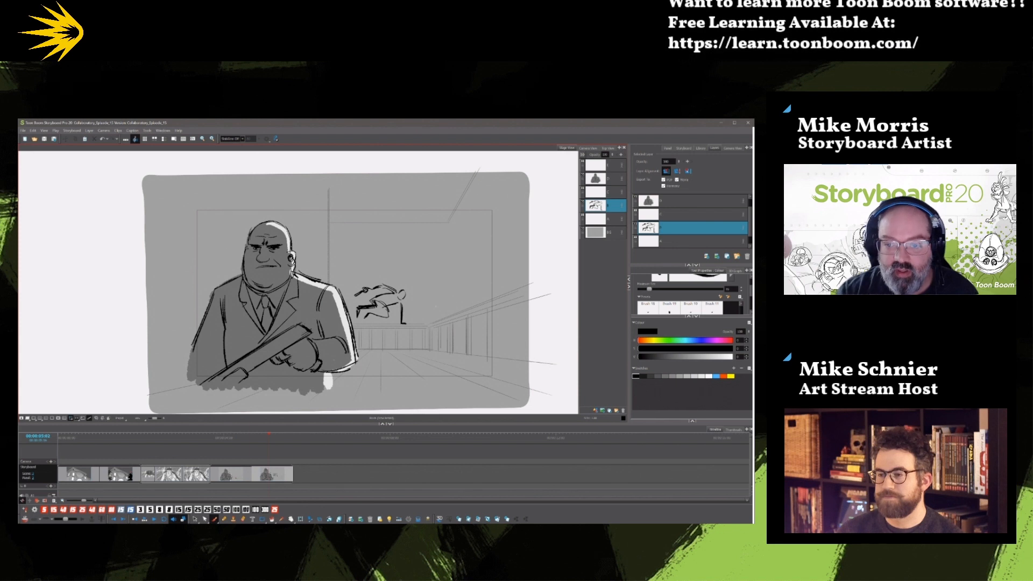
left_click_drag(401, 303, 401, 325)
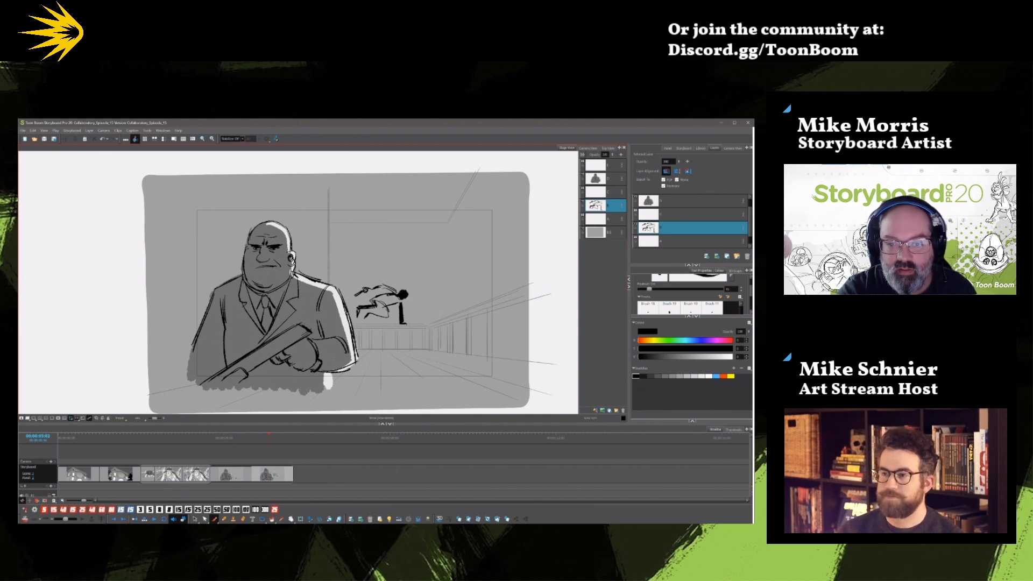
mouse_move(381, 303)
left_mouse_down()
mouse_move(386, 315)
mouse_move(361, 309)
left_mouse_up()
mouse_move(381, 296)
left_mouse_down()
mouse_move(371, 307)
mouse_move(398, 293)
mouse_move(357, 296)
left_mouse_up()
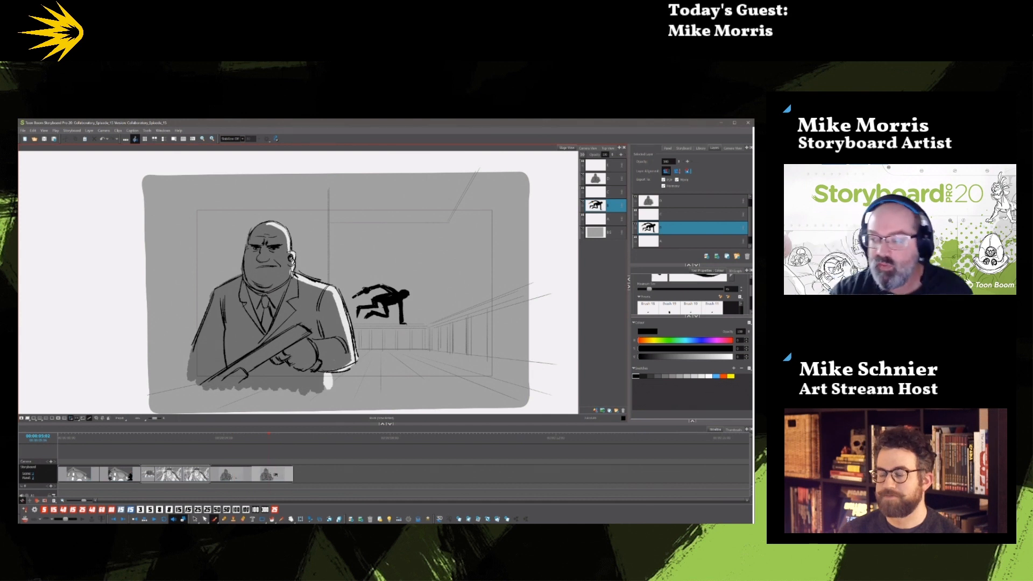
Add white highlights to the leaping figure's silhouette.
left_click(709, 376)
left_click_drag(751, 292, 749, 311)
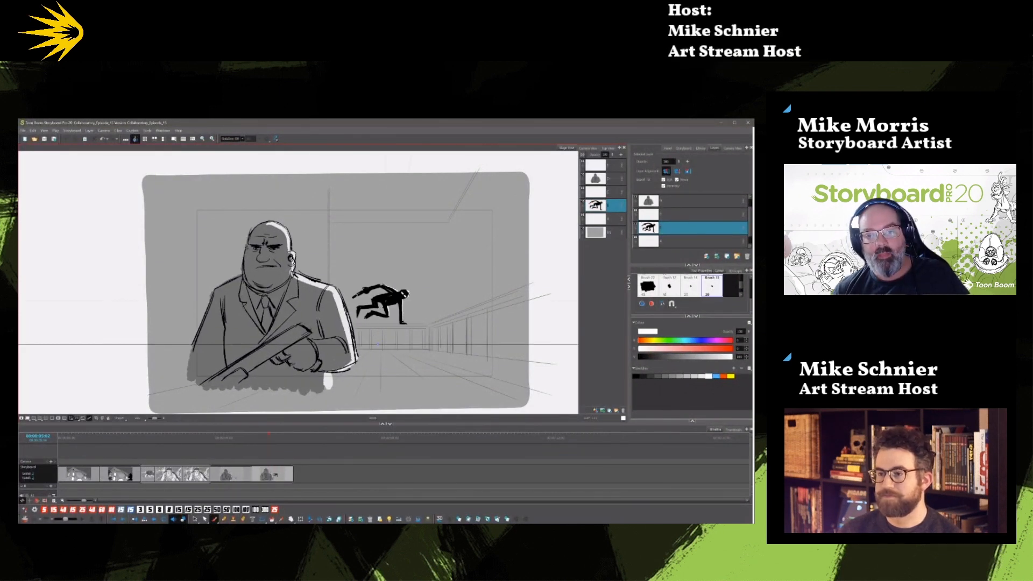
Split the leaping panel partway through on the timeline and delete the leaping figure from the new second part.
left_click(279, 434)
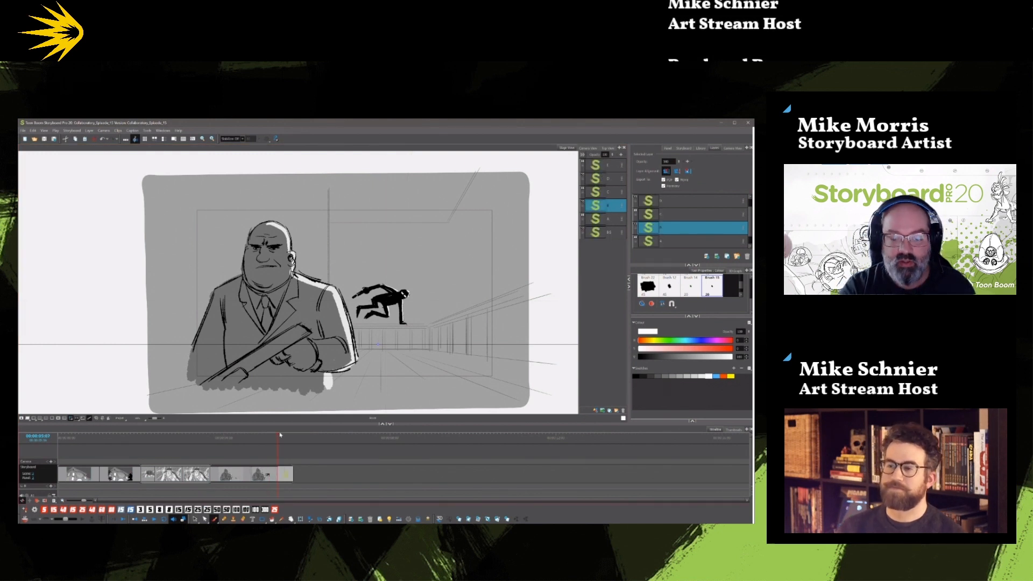
left_click(196, 520)
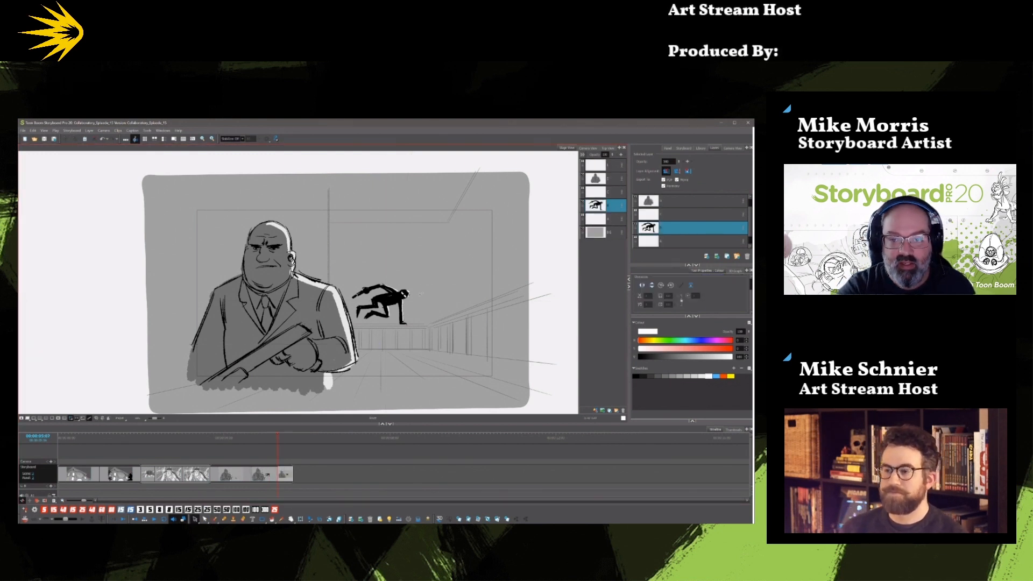
left_click_drag(425, 296, 445, 327)
key("Delete")
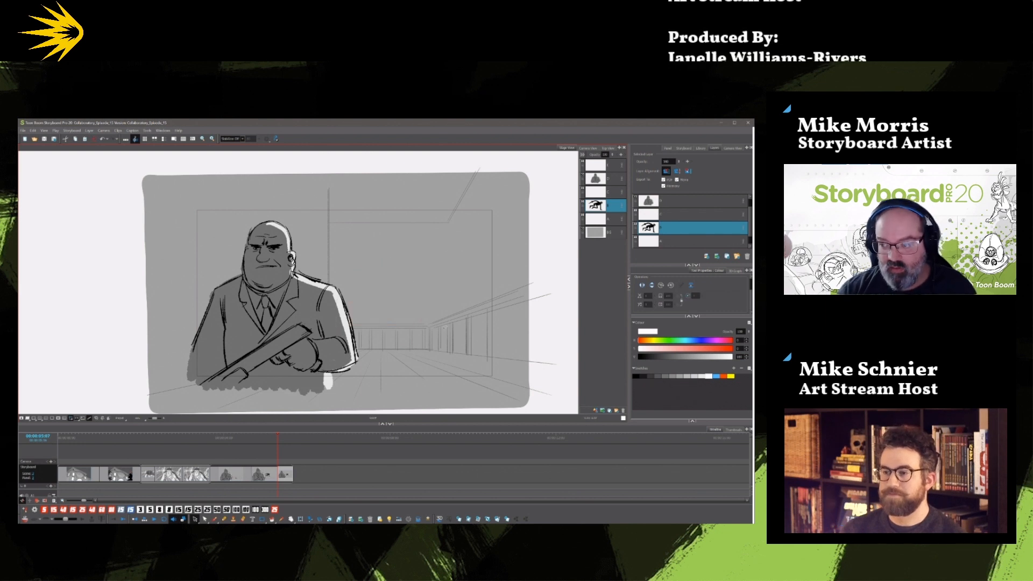
Switch to the brush and turn off the perspective guide.
left_click(215, 519)
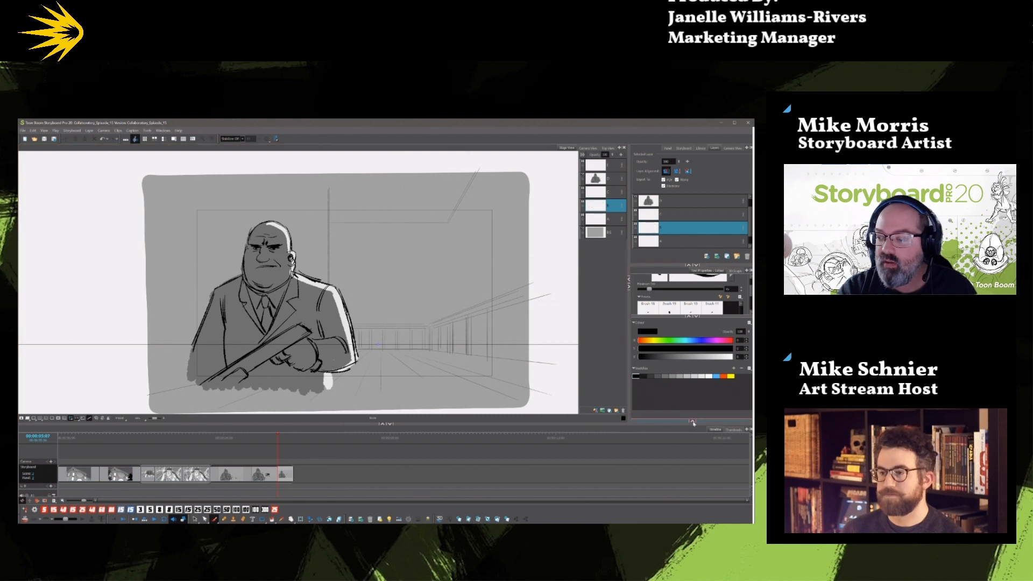
left_click_drag(694, 423, 707, 369)
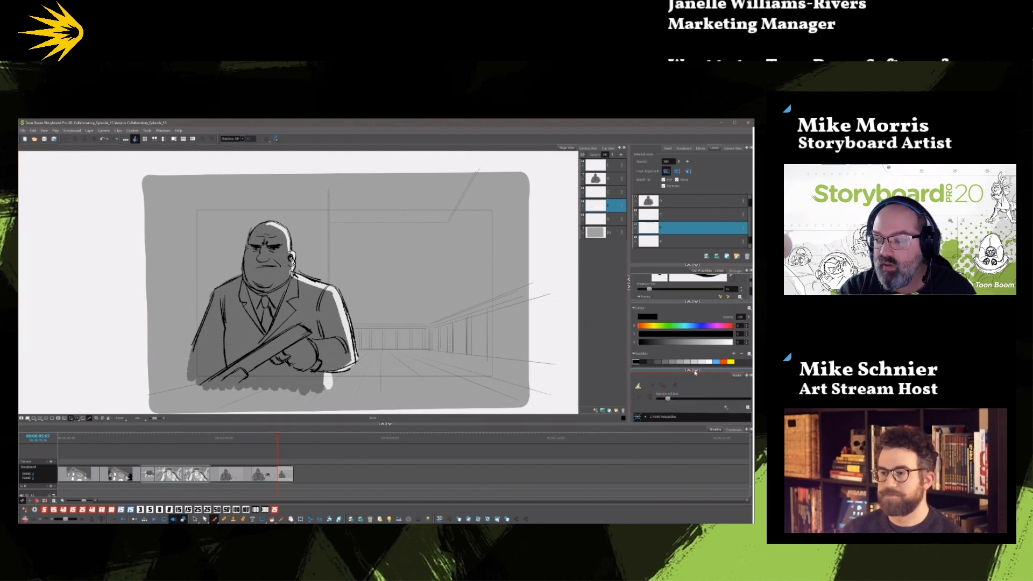
left_click(696, 370)
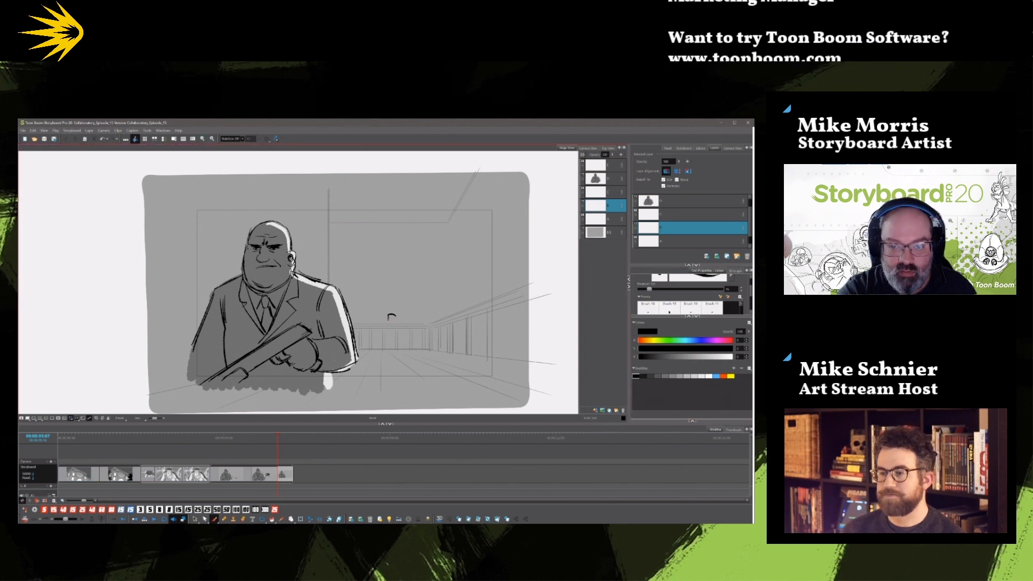
Draw a solid black figure landing in a crouch on the hallway floor beside the large man, with arms and legs spread.
left_click_drag(389, 316, 392, 325)
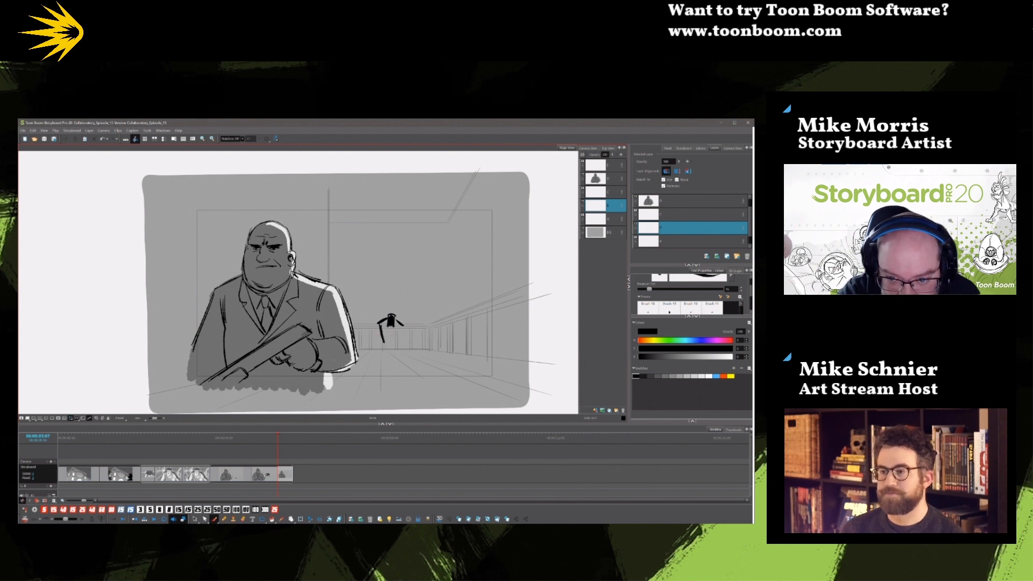
left_click_drag(395, 327, 399, 351)
key("ctrl+z")
key("ctrl+z")
mouse_move(402, 325)
left_mouse_down()
mouse_move(408, 334)
mouse_move(372, 348)
mouse_move(397, 338)
mouse_move(380, 354)
mouse_move(399, 353)
mouse_move(390, 350)
mouse_move(402, 338)
mouse_move(384, 340)
left_mouse_up()
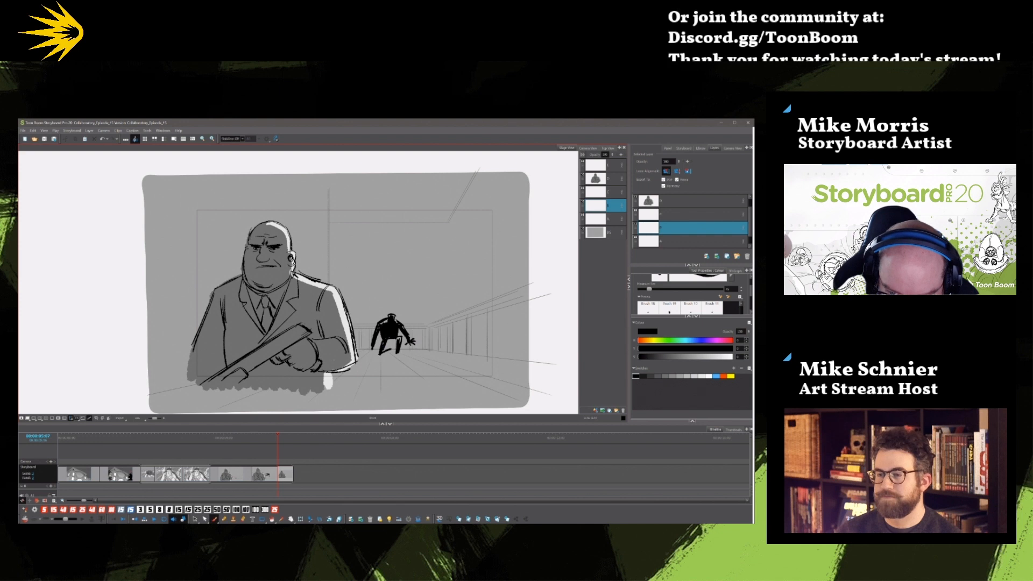
left_click_drag(372, 349, 365, 358)
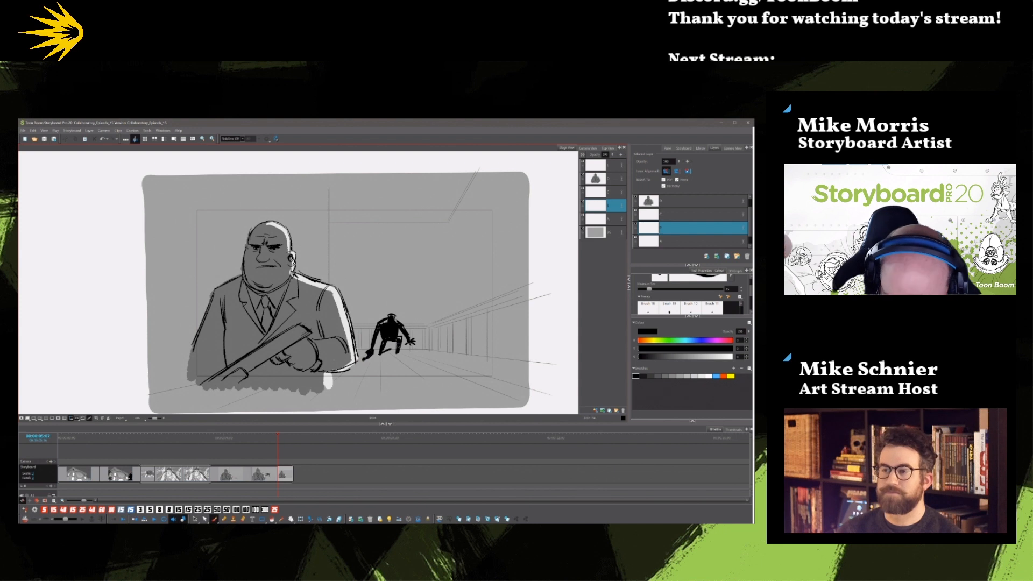
mouse_move(277, 437)
left_mouse_down()
mouse_move(234, 437)
mouse_move(277, 437)
left_mouse_up()
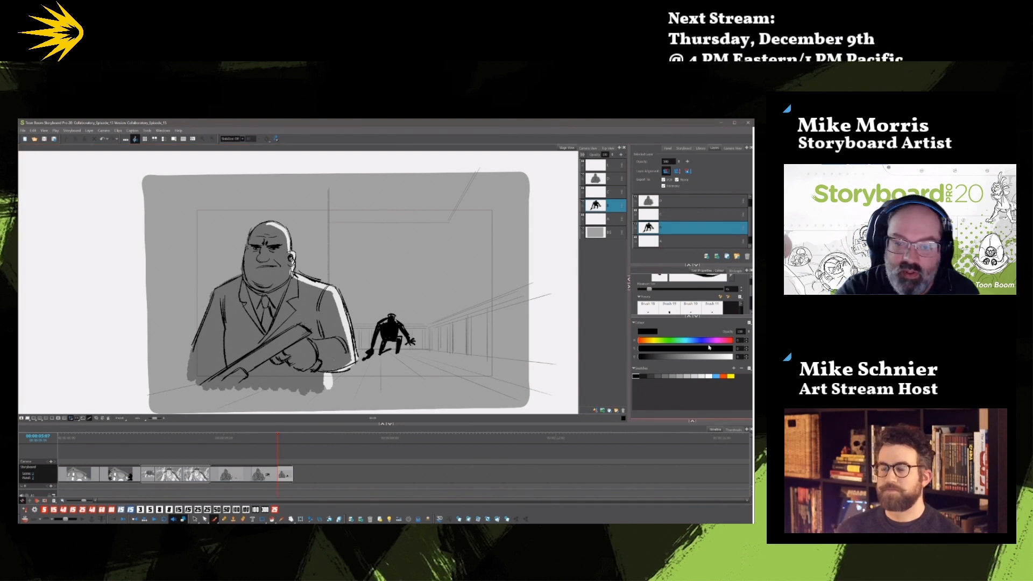
Add white highlights to the crouching figure and flip through the preceding panels to check the motion.
left_click(709, 375)
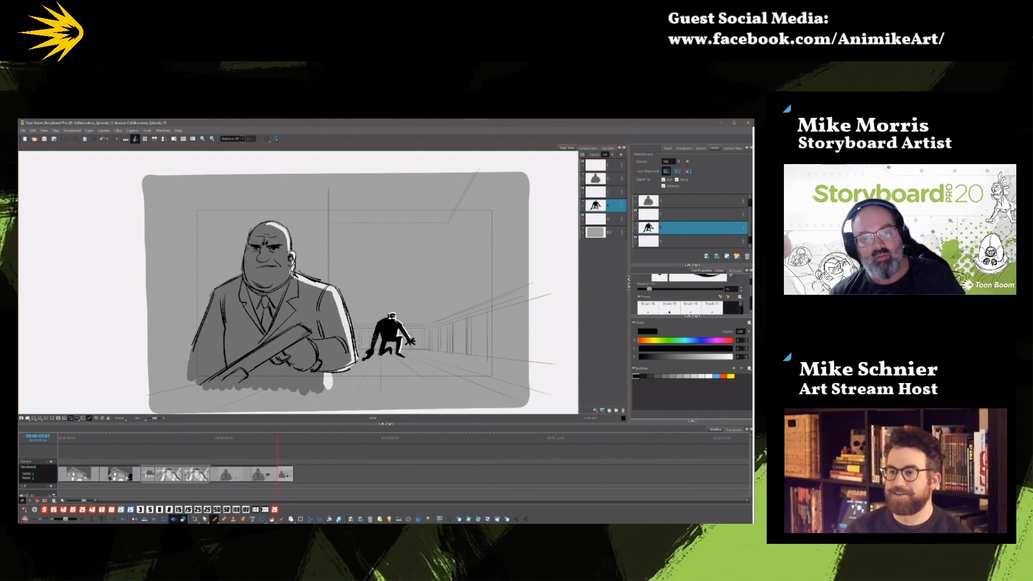
key("Left")
key("Left")
key("Right")
key("Right")
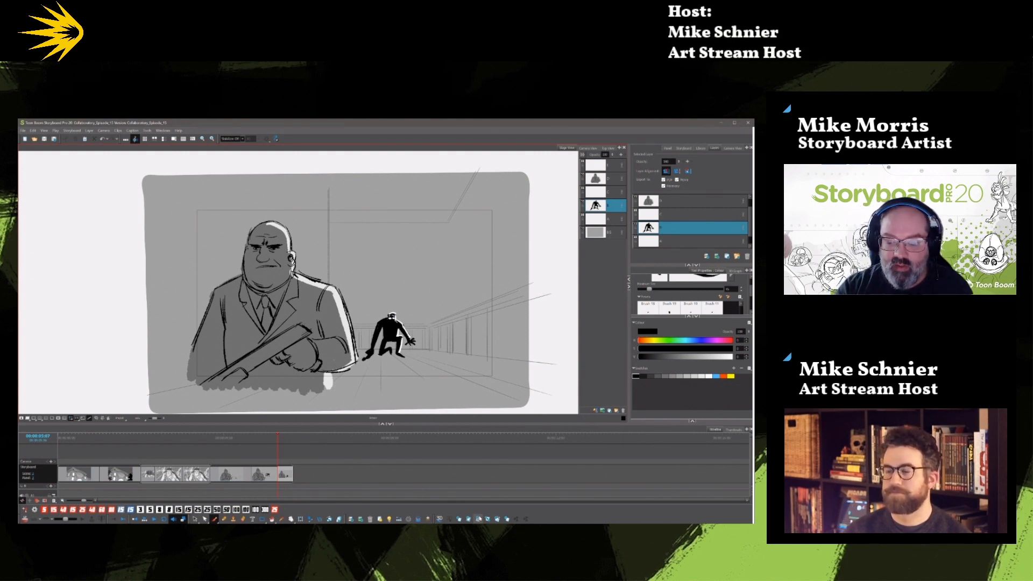
Add a new blank scene at the end of the timeline and check it against the crouching panel.
left_click(467, 518)
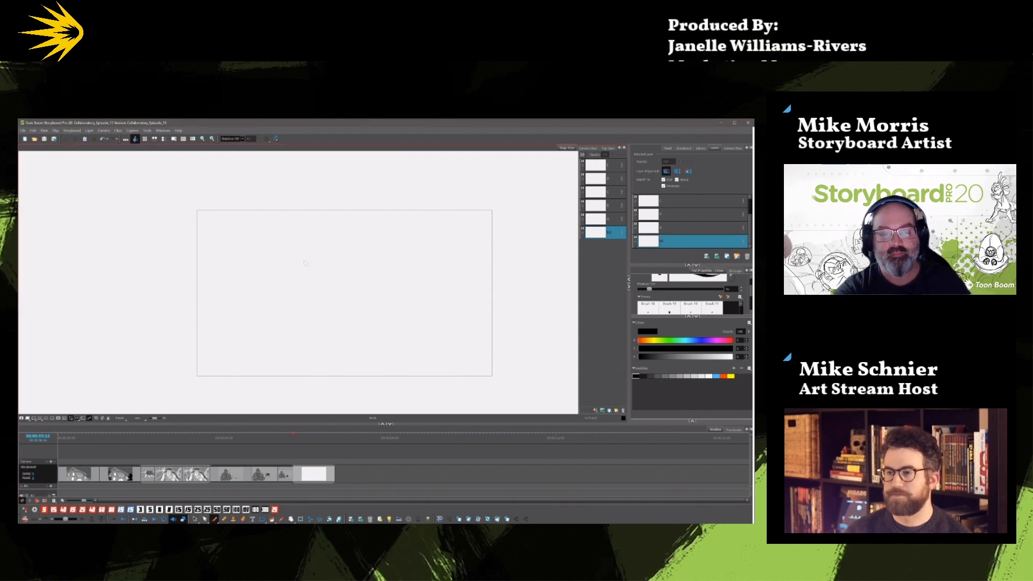
left_click(280, 437)
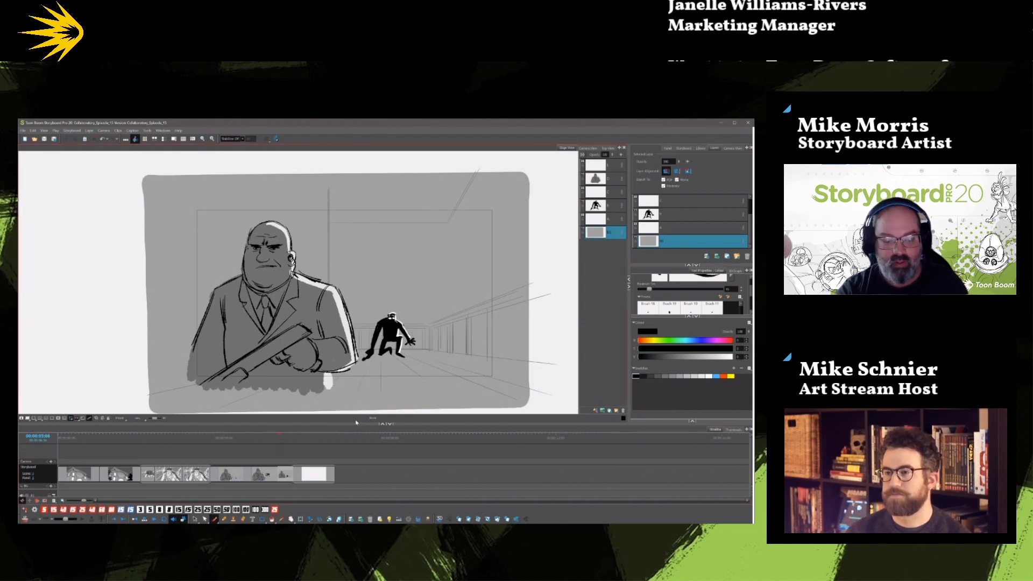
left_click(322, 437)
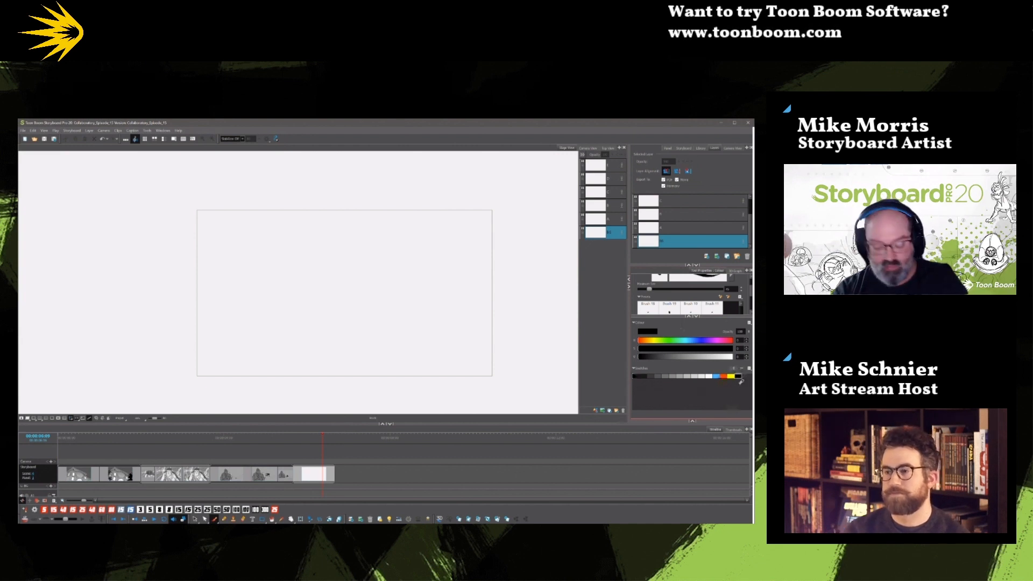
Turn on the perspective guide for the blank panel, make a test stroke and undo it.
left_click(692, 421)
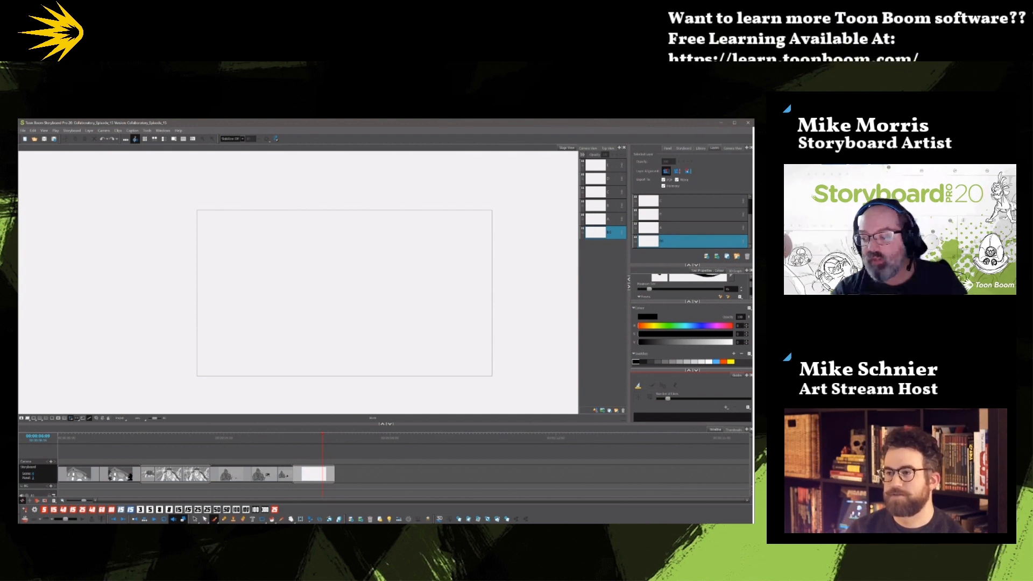
left_click(726, 415)
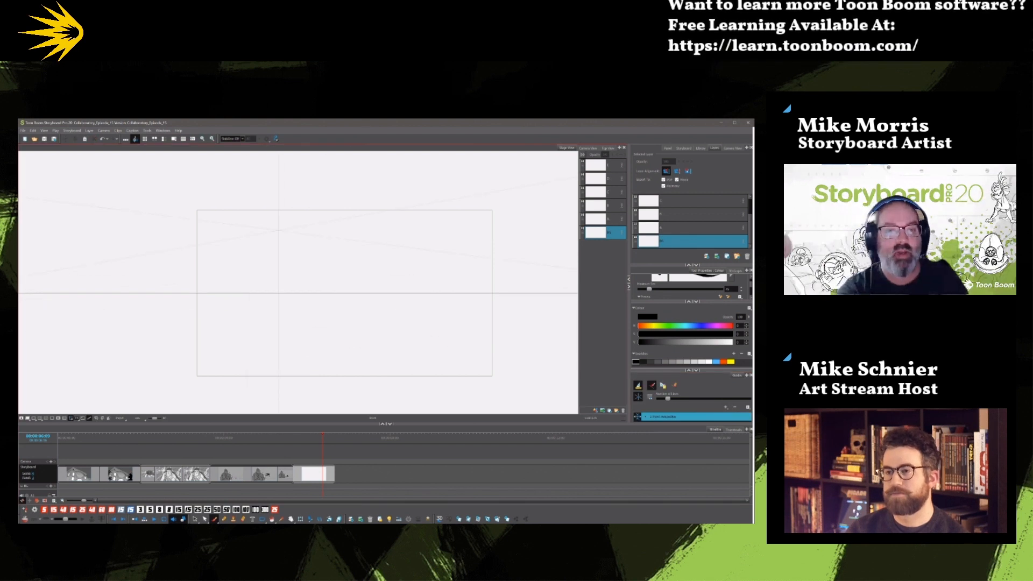
left_click_drag(196, 268, 433, 246)
key("ctrl+z")
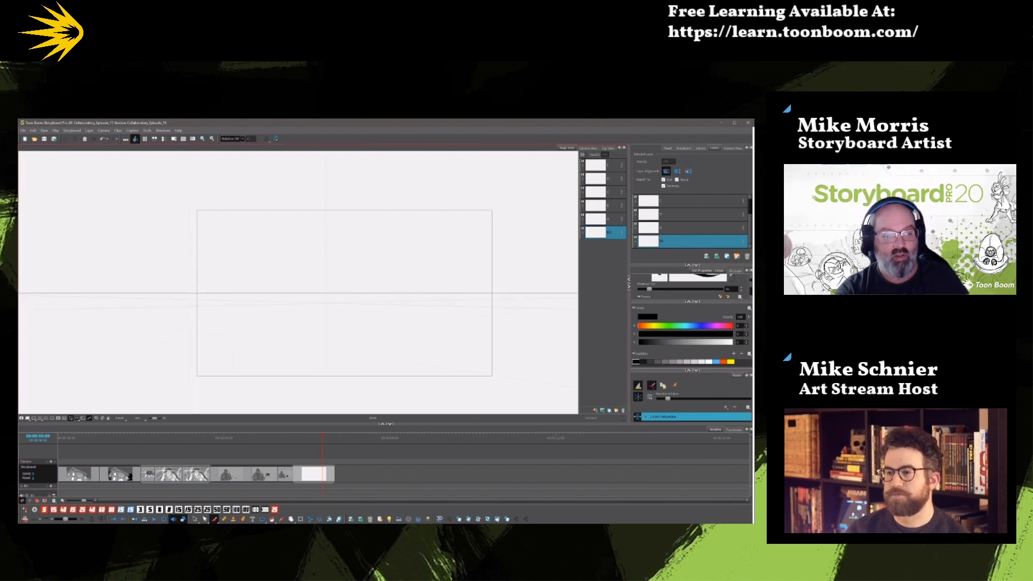
Move the perspective guide's left vanishing point to the edge of the camera frame so the horizon tilts.
key("1")
key("1")
key("1")
left_click_drag(113, 288, 243, 300)
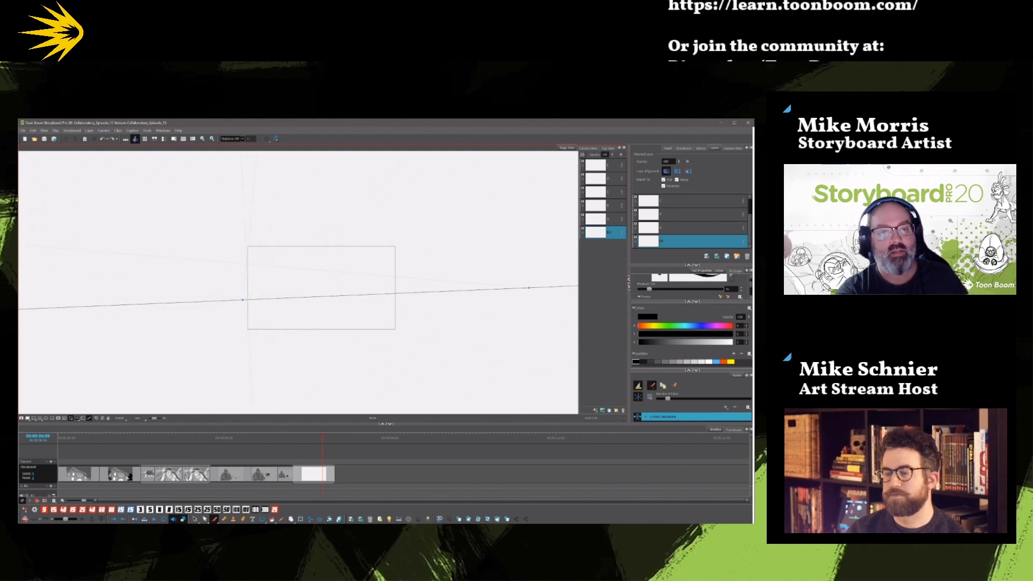
Undo the perspective test strokes and the vanishing point move to bring the guide back to a level horizon.
key("ctrl+z")
mouse_move(246, 296)
left_mouse_down()
mouse_move(300, 235)
mouse_move(388, 225)
left_mouse_up()
mouse_move(410, 263)
left_mouse_down()
mouse_move(248, 299)
mouse_move(401, 303)
left_mouse_up()
key("ctrl+z")
key("ctrl+z")
key("ctrl+z")
key("ctrl+z")
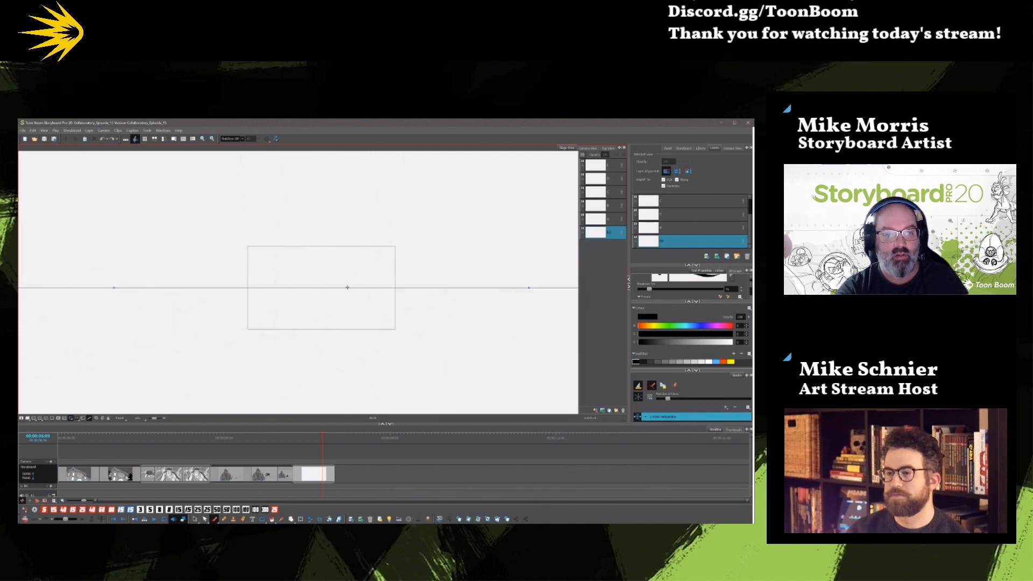
Lower the perspective guide with its vanishing point just outside the frame's left edge and sketch converging wall and floor lines.
mouse_move(349, 288)
left_mouse_down()
mouse_move(431, 324)
mouse_move(473, 316)
left_mouse_up()
left_click_drag(265, 243, 251, 284)
left_click_drag(305, 237, 255, 297)
left_click_drag(382, 245, 267, 301)
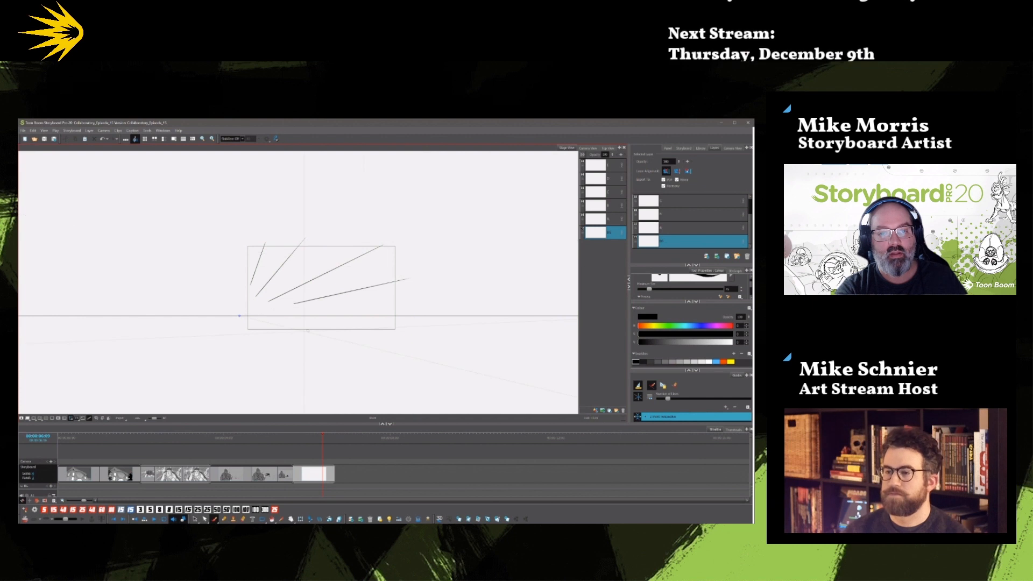
key("ctrl+z")
left_click_drag(402, 339, 277, 321)
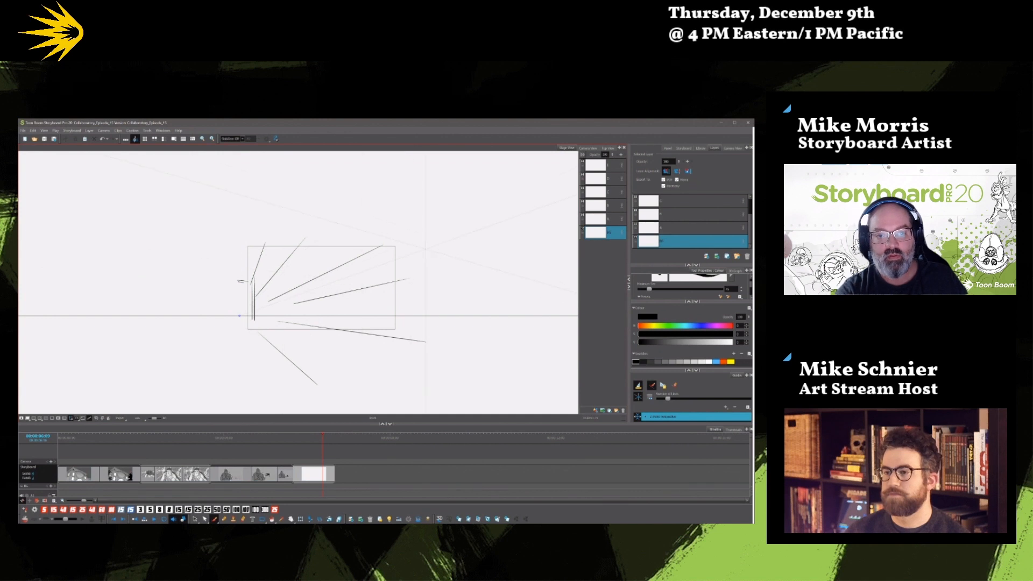
Sketch the upright posts and slanted top of the hallway doorway along the converging wall lines.
left_click_drag(276, 273, 275, 324)
mouse_move(274, 275)
left_mouse_down()
mouse_move(290, 253)
mouse_move(290, 321)
left_mouse_up()
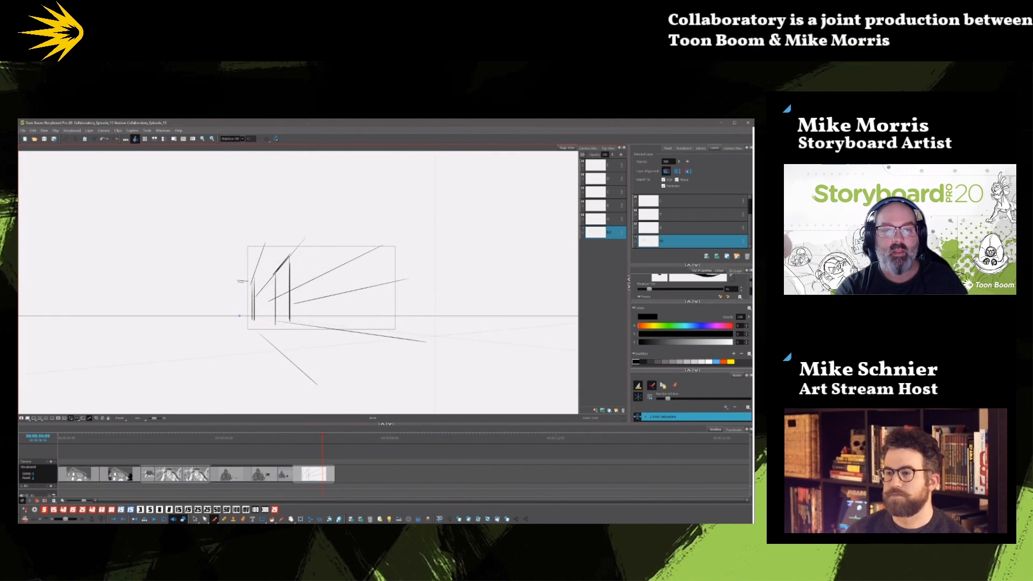
left_click_drag(291, 254, 291, 332)
mouse_move(276, 274)
left_mouse_down()
mouse_move(290, 260)
mouse_move(279, 327)
left_mouse_up()
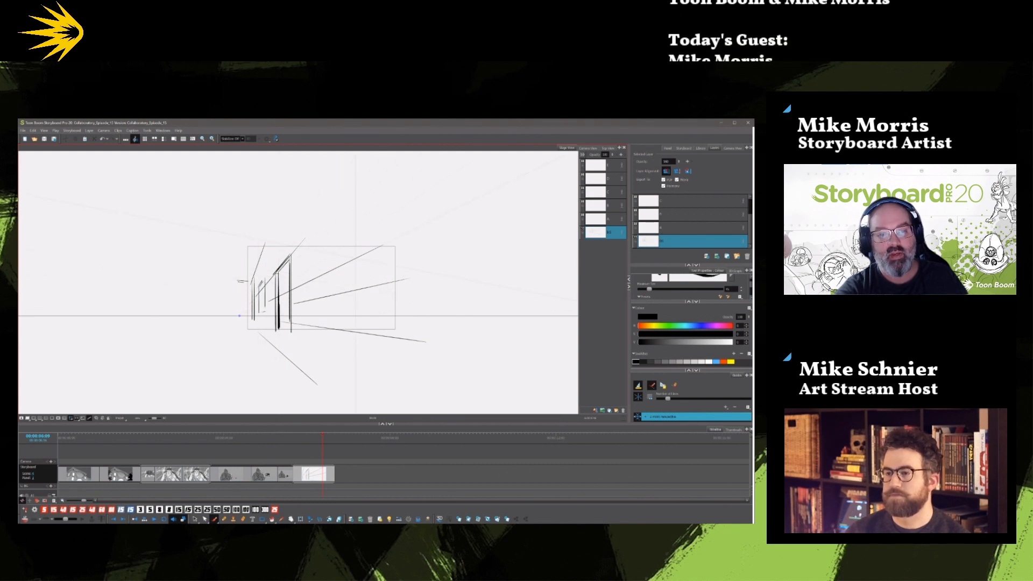
Sketch a large window with crossbars on the near part of the hallway wall and save the storyboard.
left_click_drag(366, 237, 368, 295)
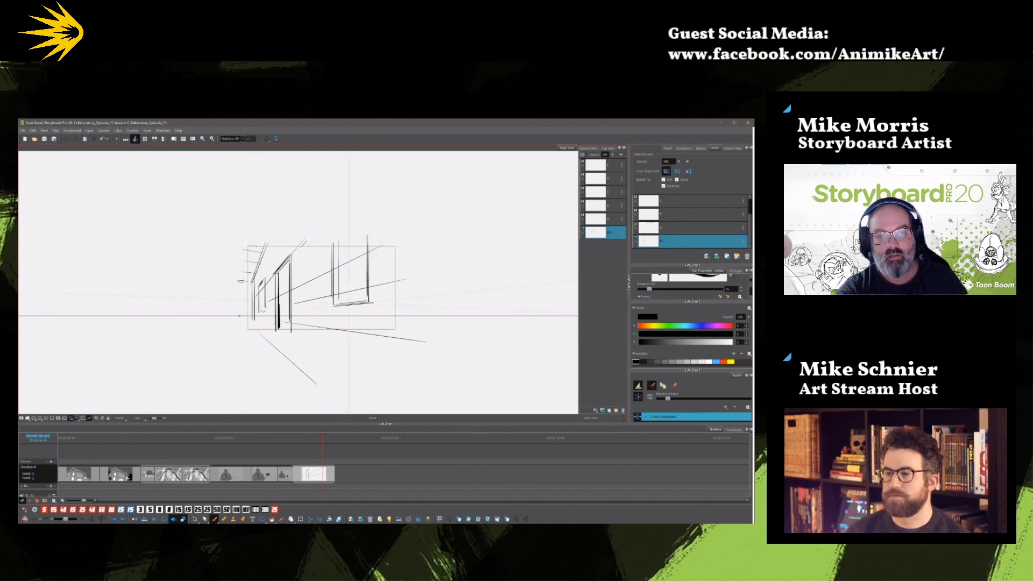
mouse_move(351, 241)
left_mouse_down()
mouse_move(350, 298)
mouse_move(372, 281)
mouse_move(363, 264)
left_mouse_up()
left_click_drag(350, 255, 361, 249)
mouse_move(294, 251)
left_mouse_down()
mouse_move(293, 332)
mouse_move(277, 271)
mouse_move(289, 262)
left_mouse_up()
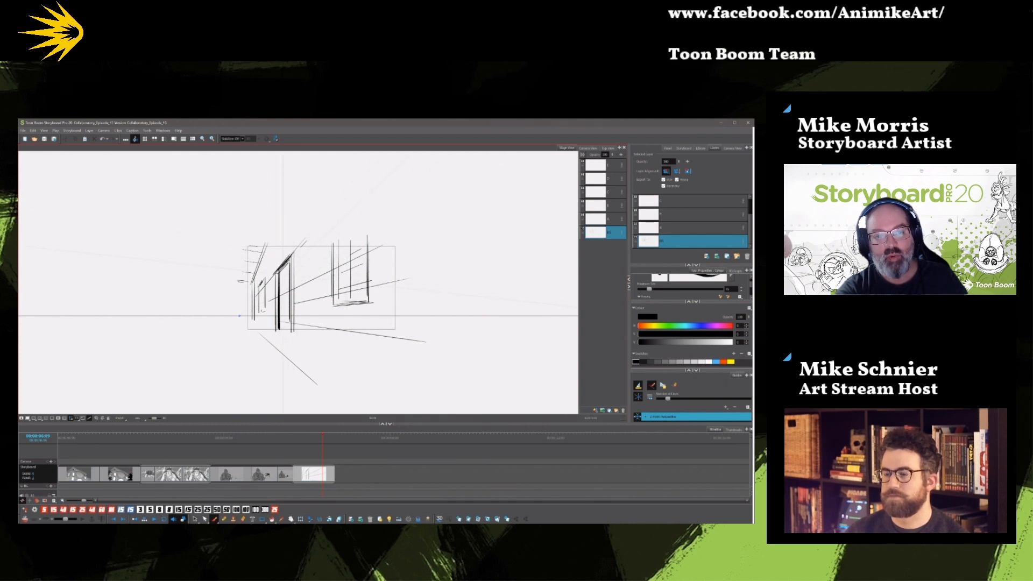
key("ctrl+s")
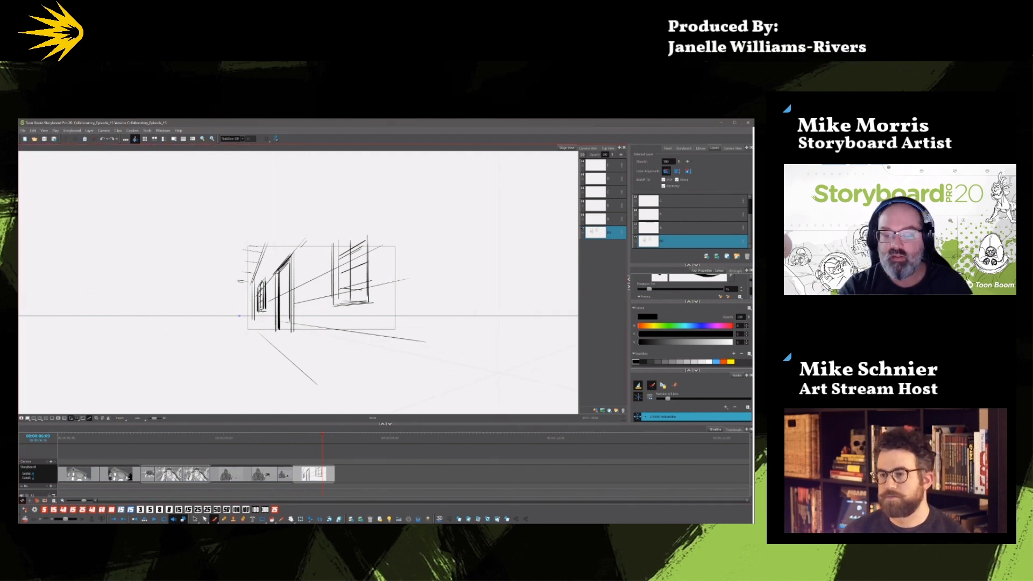
Copy the grey background from the crouching-figure panel and paste it into the new hallway panel.
left_click(283, 446)
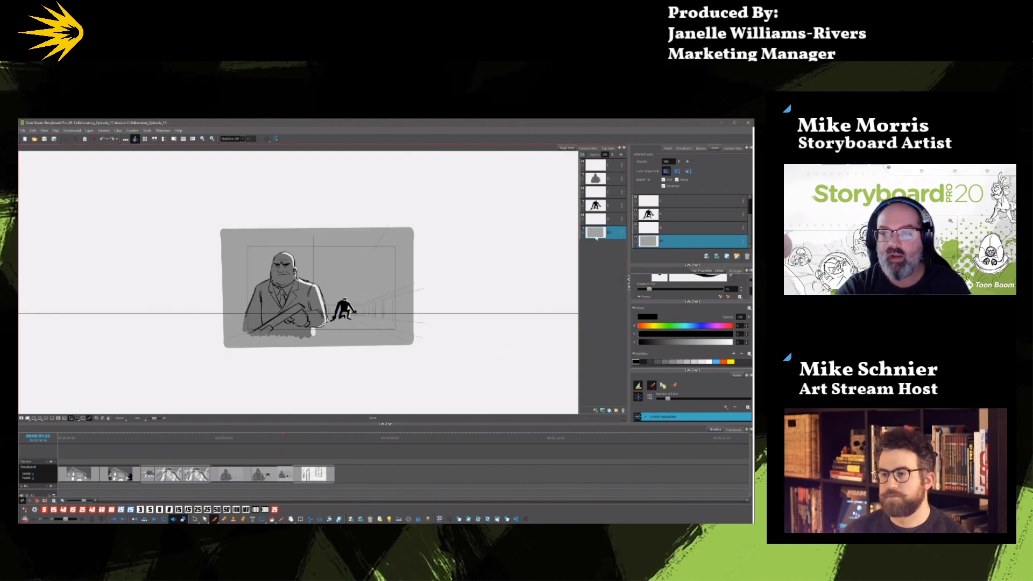
key("alt+s")
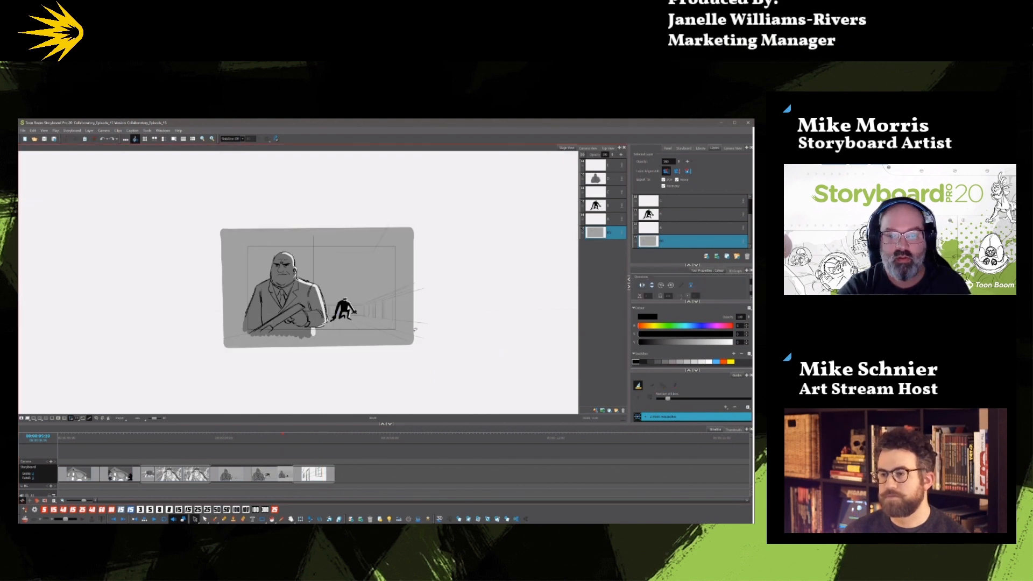
key("Right")
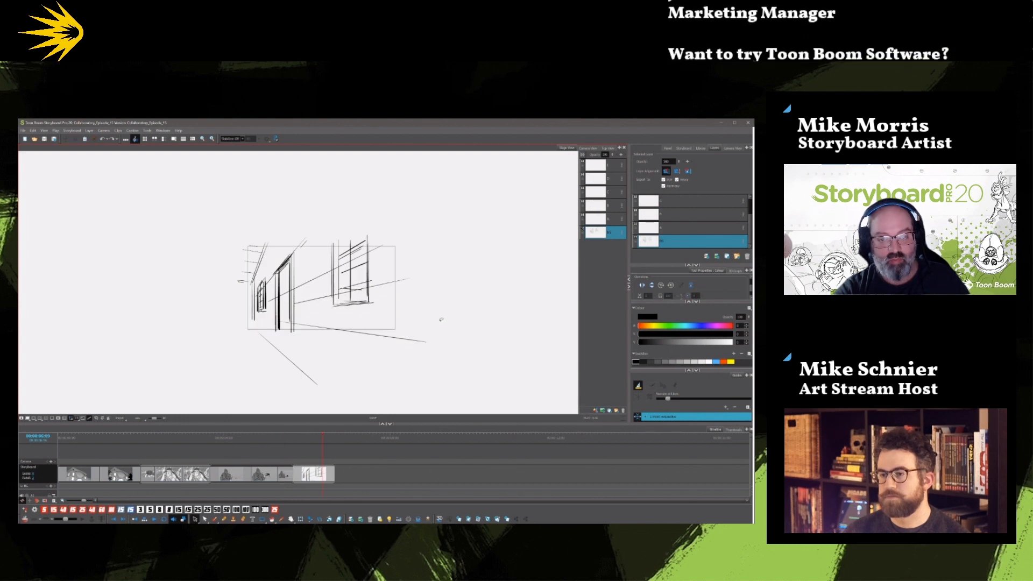
key("ctrl+v")
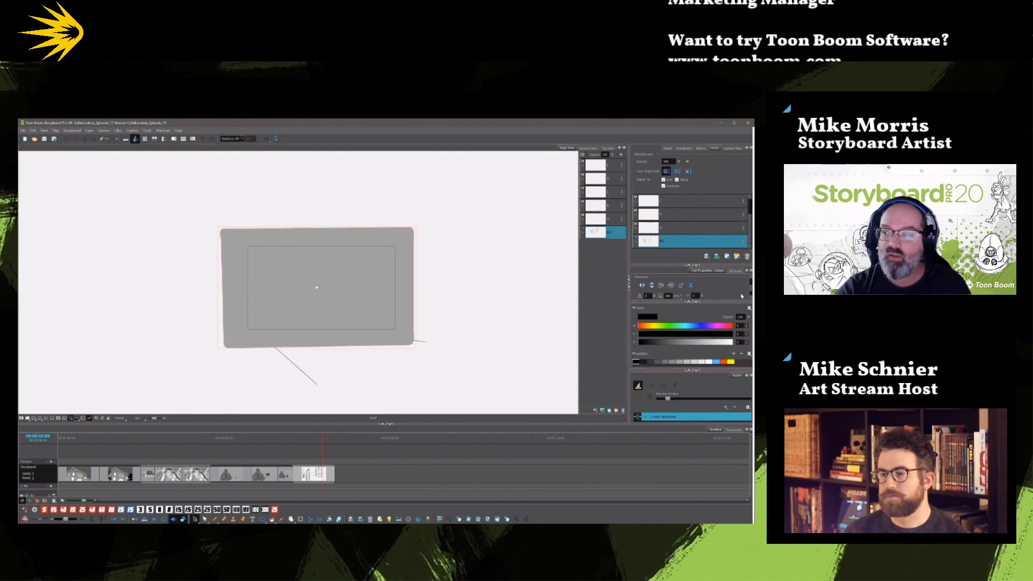
Place the grey background behind the hallway drawing and recolour the black perspective lines dark grey.
left_click_drag(750, 290, 749, 284)
left_click(671, 282)
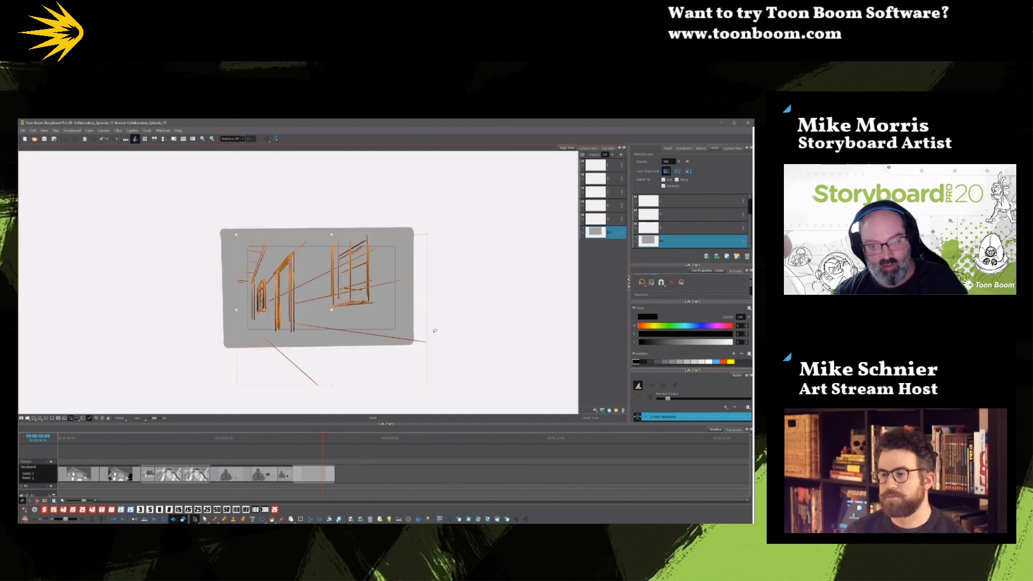
left_click(657, 361)
left_click(535, 376)
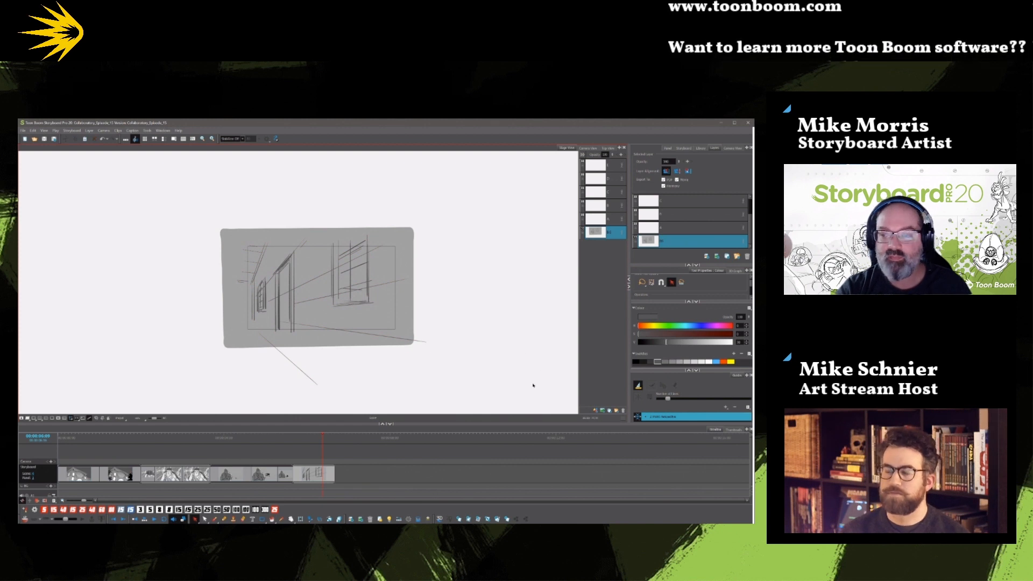
Move the hallway lines off the background layer onto the layer directly above it.
left_click(709, 361)
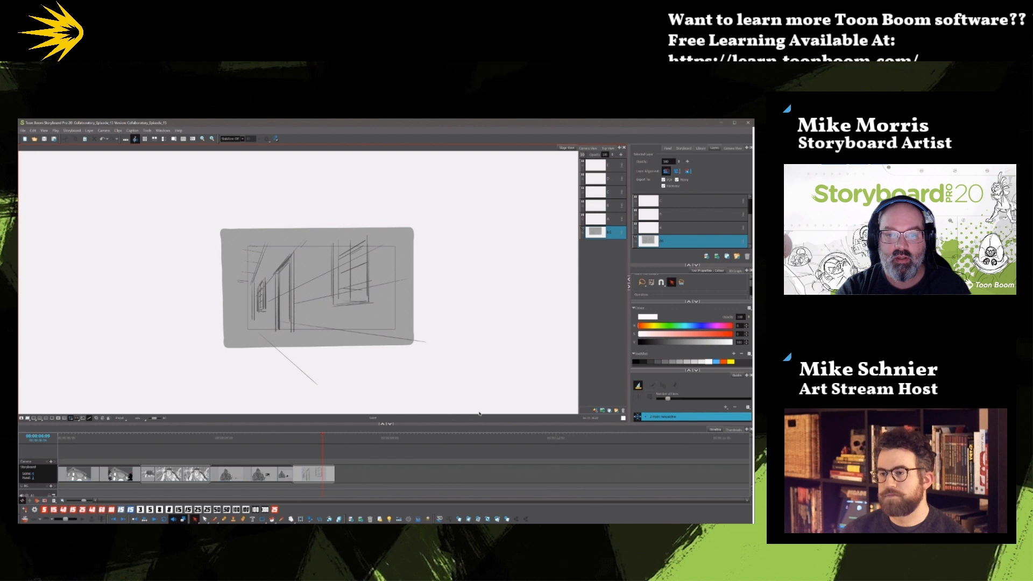
key("ctrl+a")
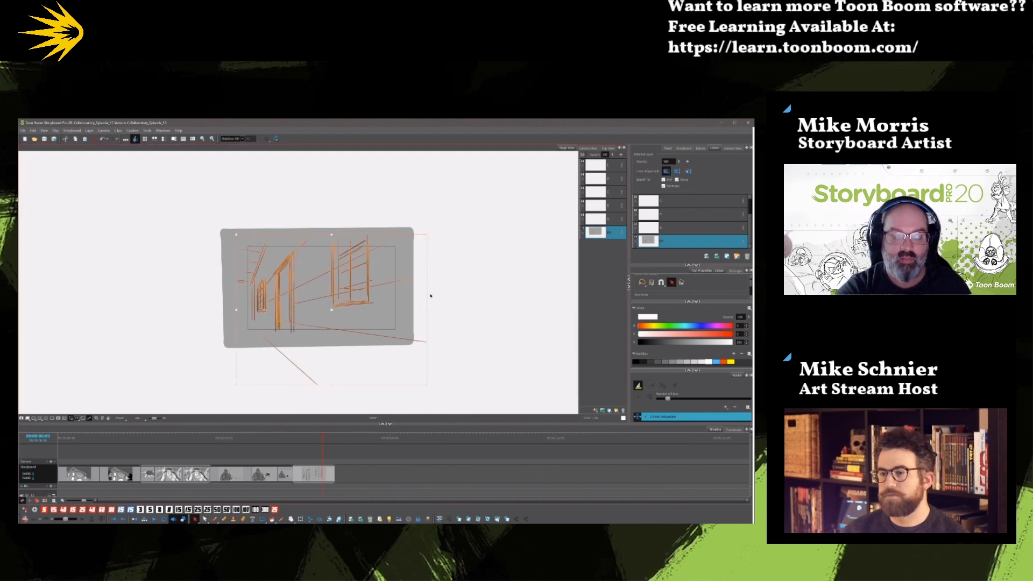
key("Delete")
left_click(610, 219)
key("ctrl+v")
left_click(479, 310)
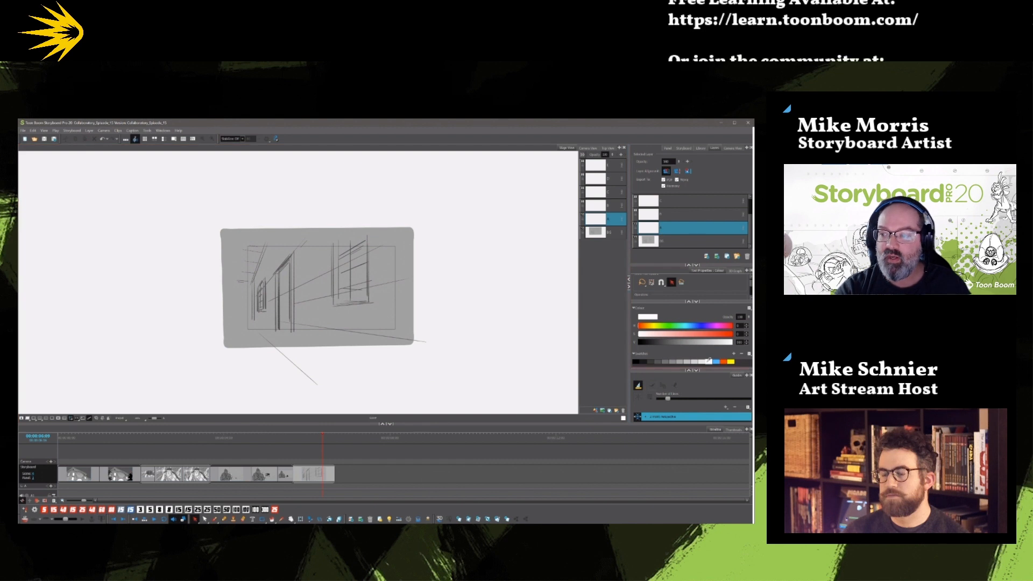
Set up a near-white textured marker brush on the grey background layer, testing a stroke over the window and undoing it.
left_click(652, 242)
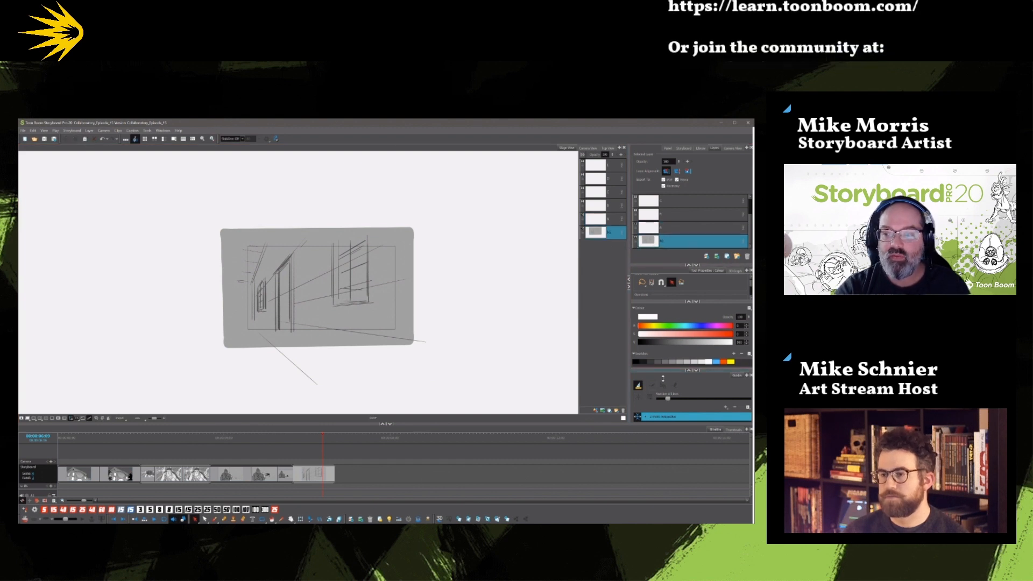
left_click(705, 360)
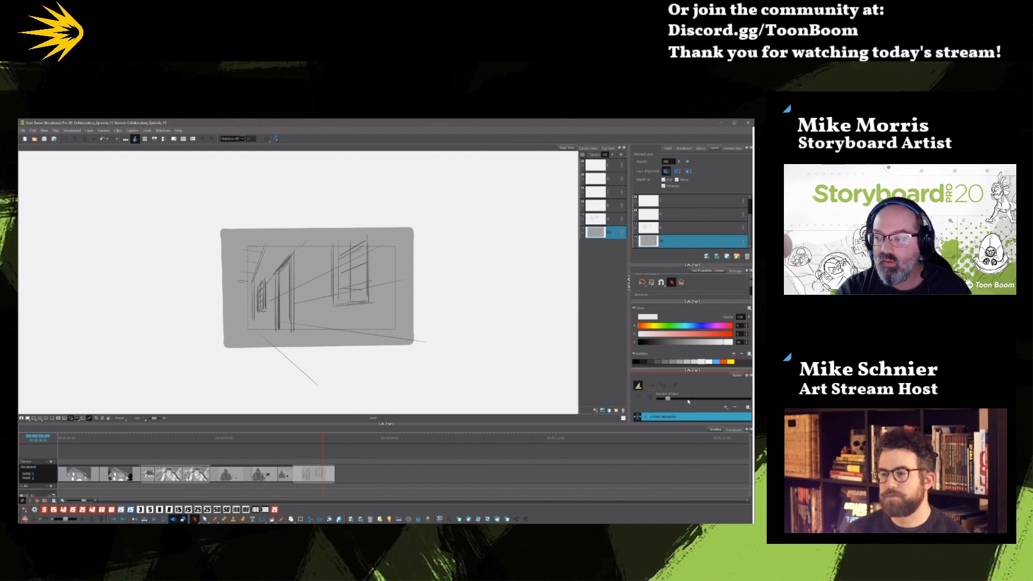
left_click(696, 370)
left_click_drag(752, 292, 751, 303)
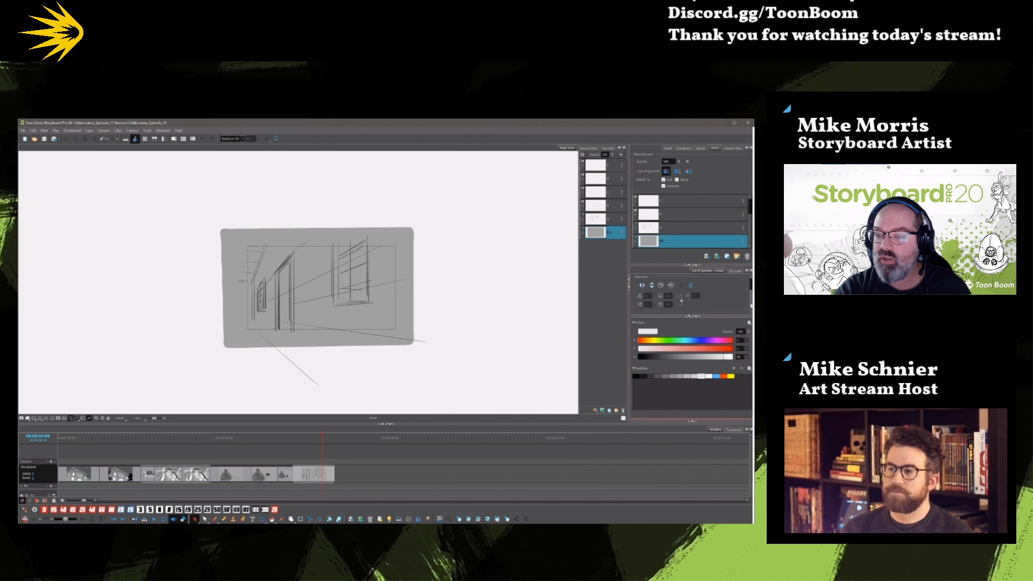
left_click(215, 519)
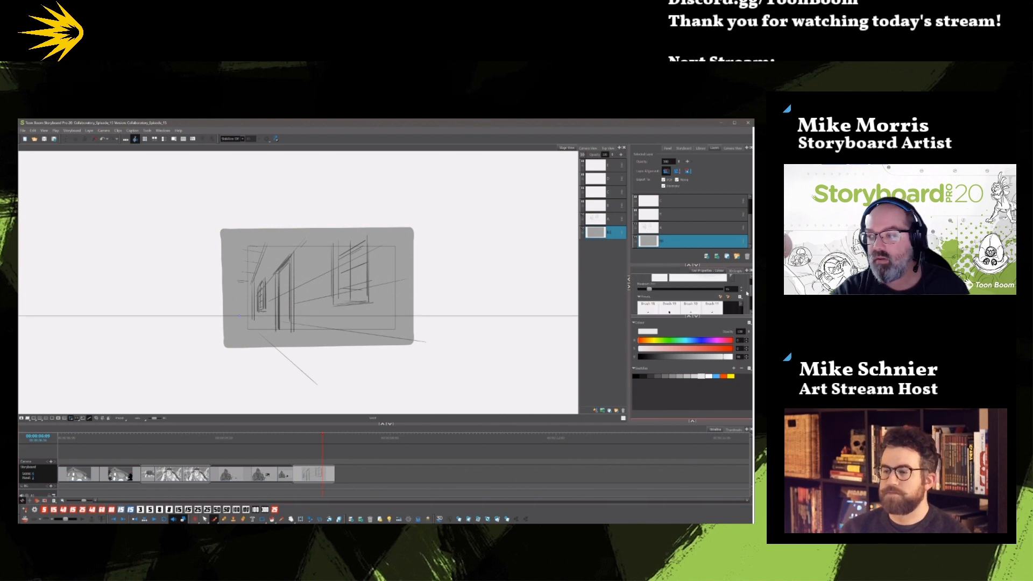
mouse_move(752, 291)
left_mouse_down()
mouse_move(751, 303)
mouse_move(743, 286)
left_mouse_up()
left_click(670, 294)
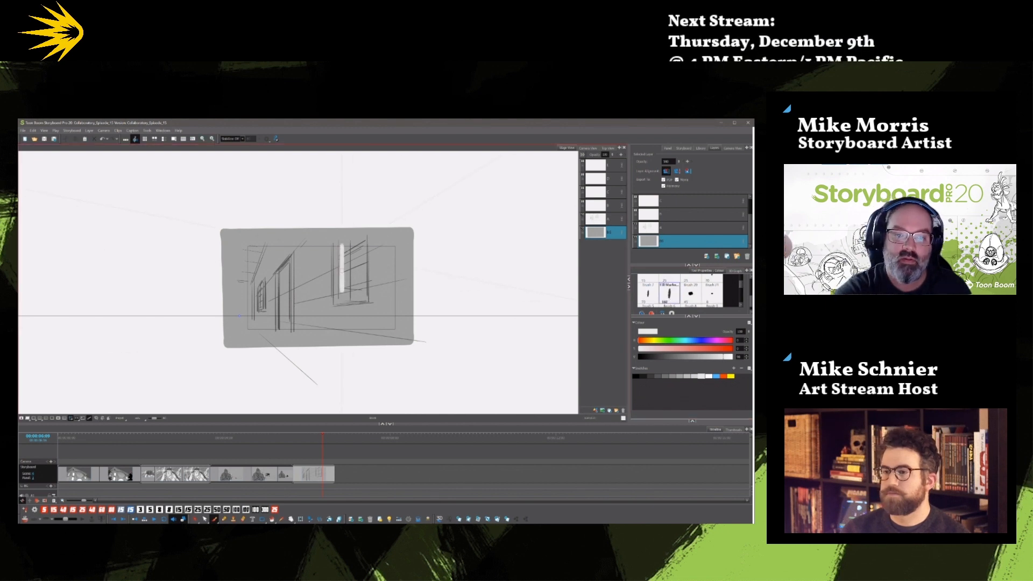
key("ctrl+z")
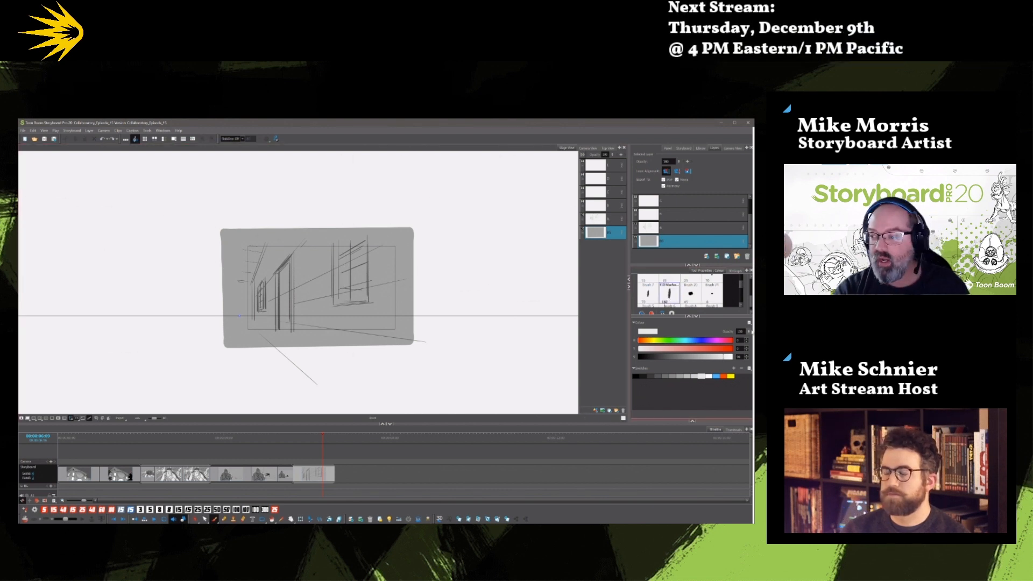
left_click(693, 422)
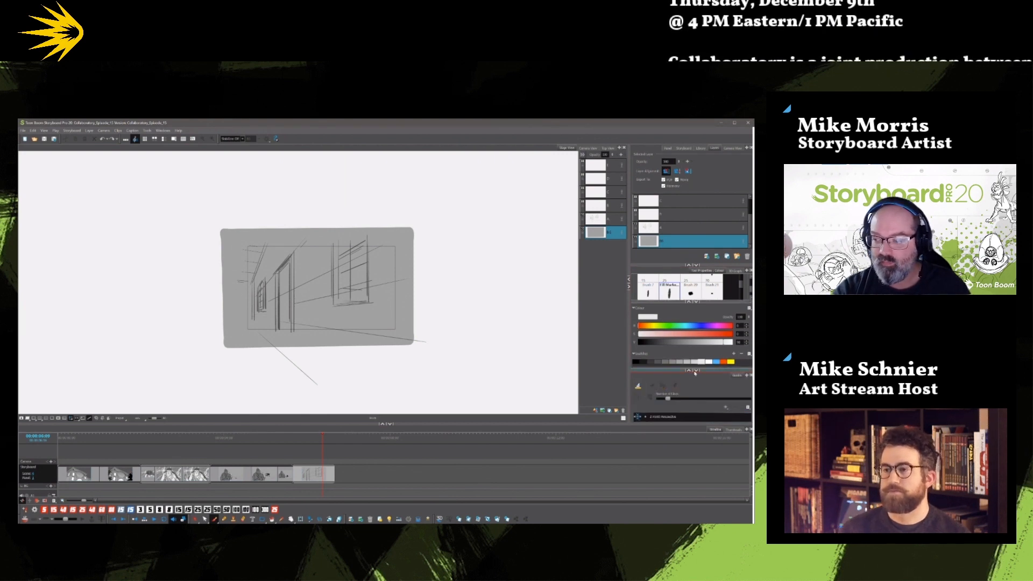
left_click(664, 369)
Paint the large window and the doorway opening near-white beneath the sketched lines.
mouse_move(342, 292)
left_mouse_down()
mouse_move(362, 242)
mouse_move(364, 298)
mouse_move(347, 297)
mouse_move(345, 284)
mouse_move(354, 299)
mouse_move(364, 235)
mouse_move(363, 293)
mouse_move(343, 252)
mouse_move(340, 293)
mouse_move(341, 242)
mouse_move(341, 298)
mouse_move(349, 265)
left_mouse_up()
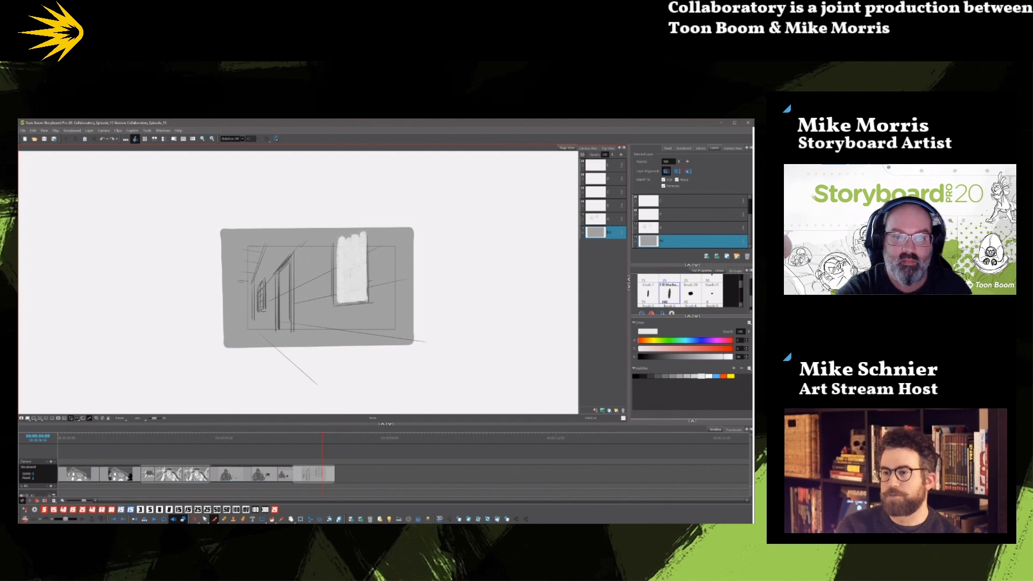
left_click_drag(336, 242, 335, 294)
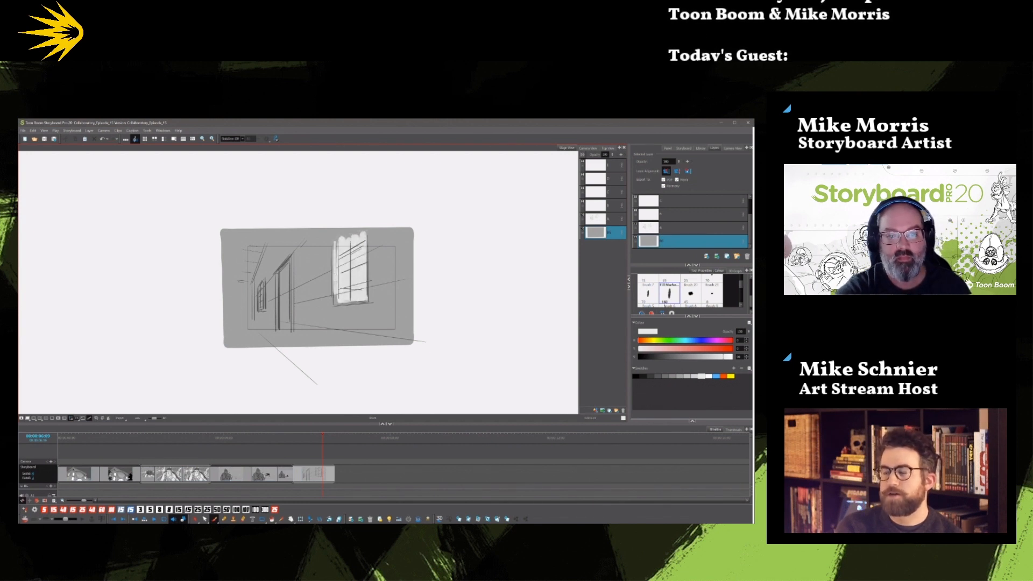
left_click_drag(279, 272, 286, 329)
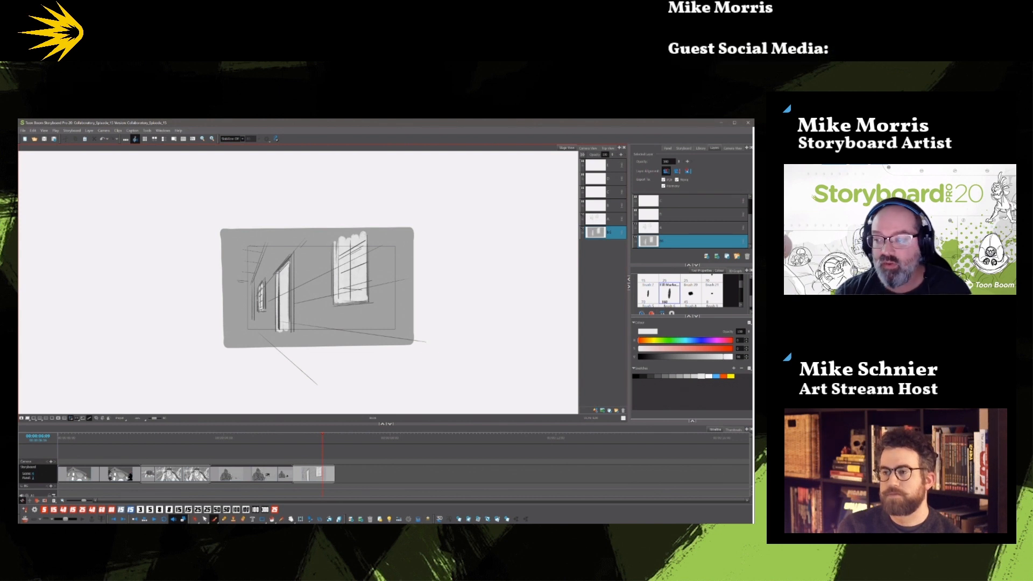
Brighten the large window, the doorway and the small far window with pure white strokes.
mouse_move(358, 253)
left_mouse_down()
mouse_move(351, 305)
mouse_move(346, 294)
left_mouse_up()
left_click_drag(360, 238, 359, 252)
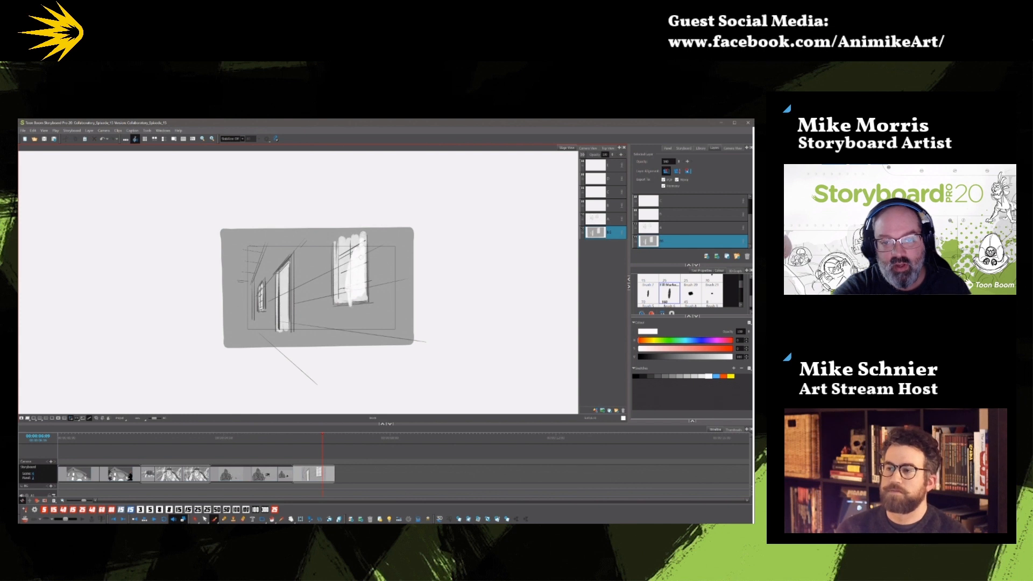
mouse_move(361, 298)
left_mouse_down()
mouse_move(363, 281)
mouse_move(350, 297)
mouse_move(354, 259)
mouse_move(345, 293)
mouse_move(353, 250)
mouse_move(345, 272)
left_mouse_up()
left_click_drag(261, 288, 288, 325)
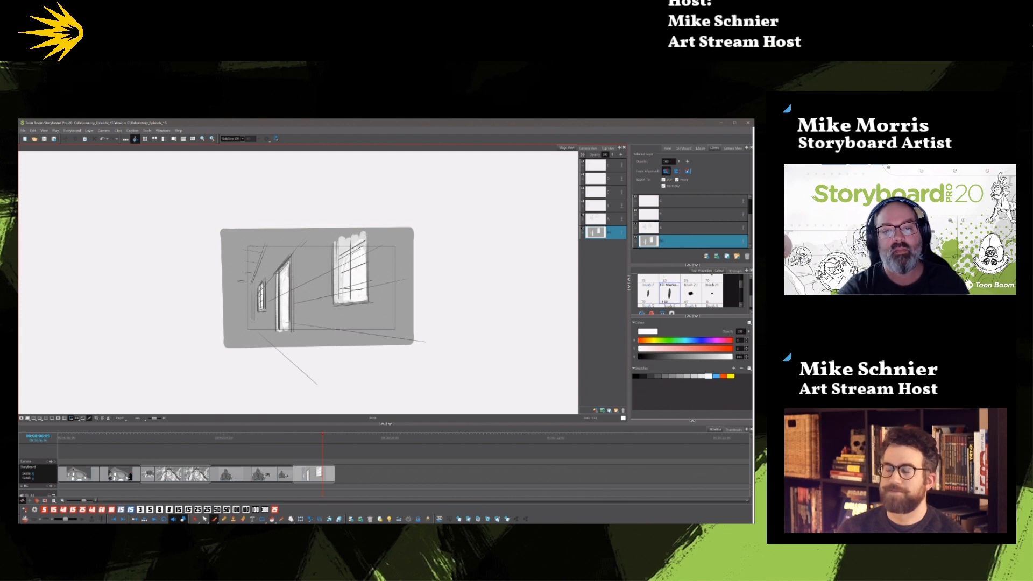
Sketch a large foreground figure's head, hunched back and arms in black over the large window, on the layer second from the top.
left_click(611, 195)
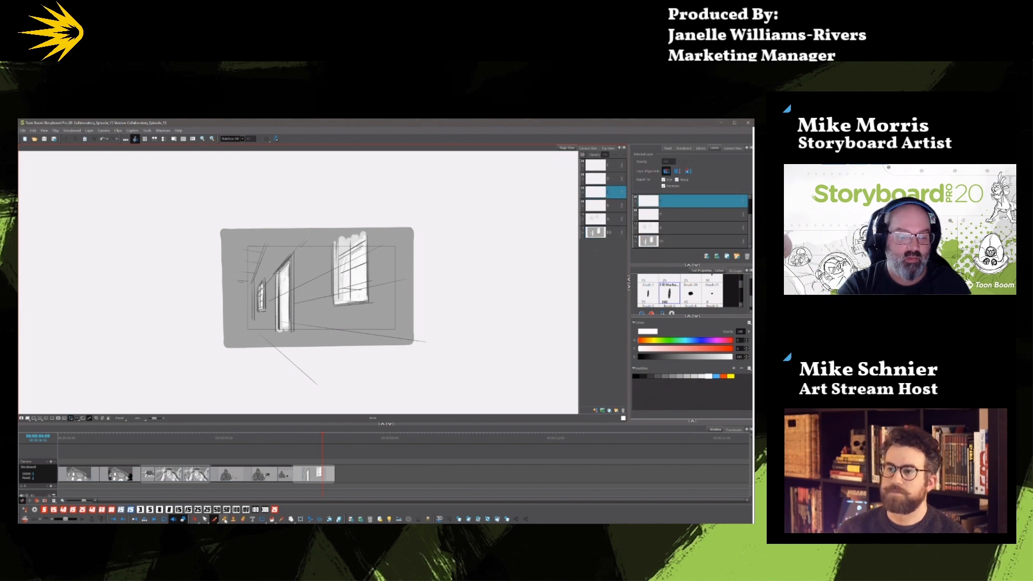
left_click(636, 376)
left_click_drag(741, 286, 740, 297)
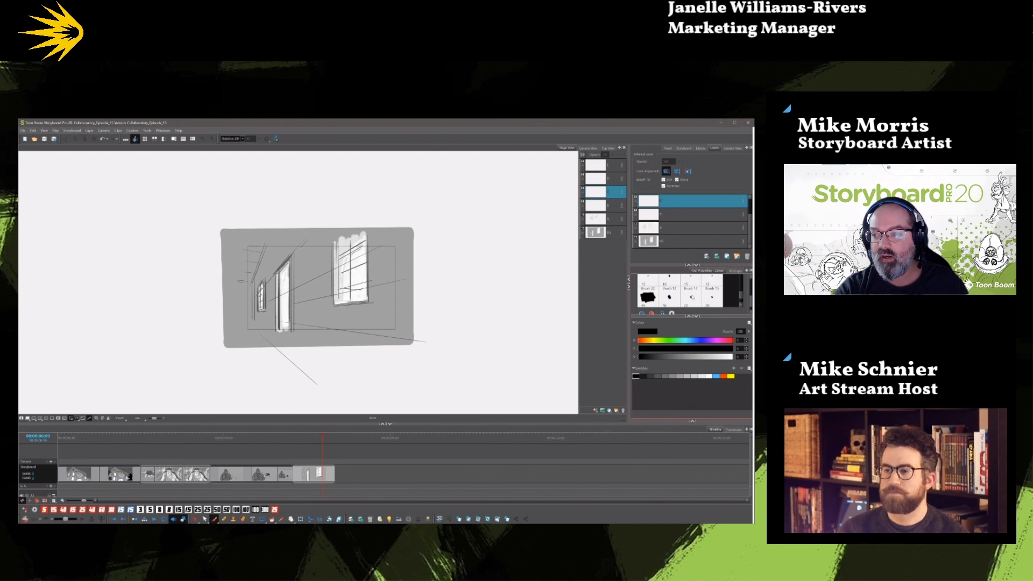
left_click_drag(741, 296, 741, 295)
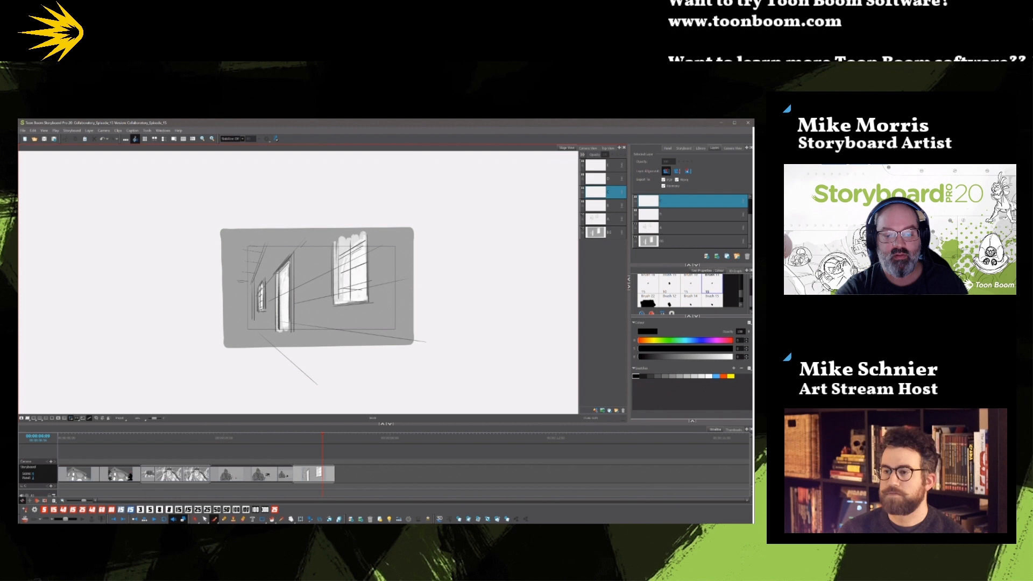
left_click(591, 182)
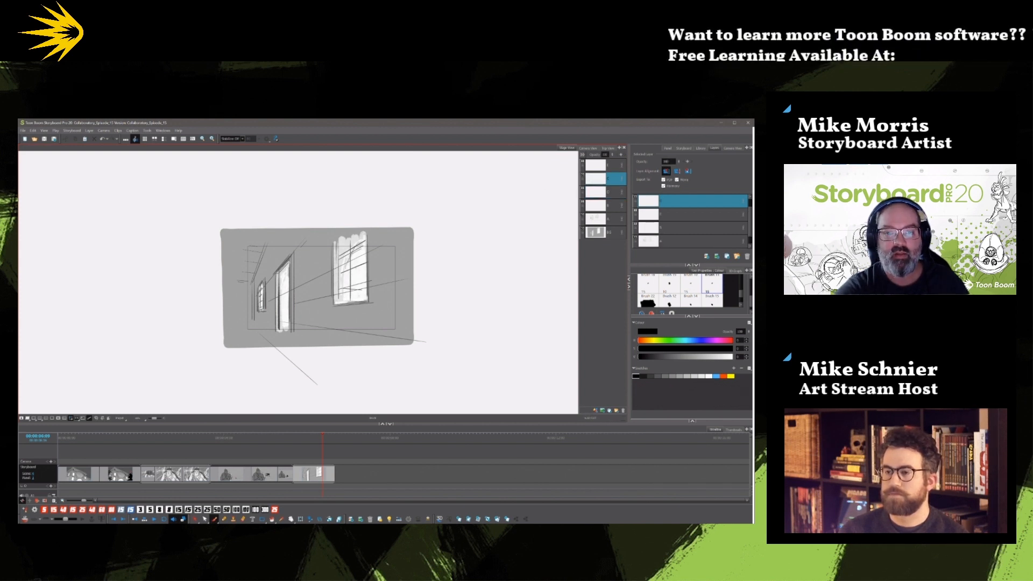
left_click_drag(326, 261, 312, 304)
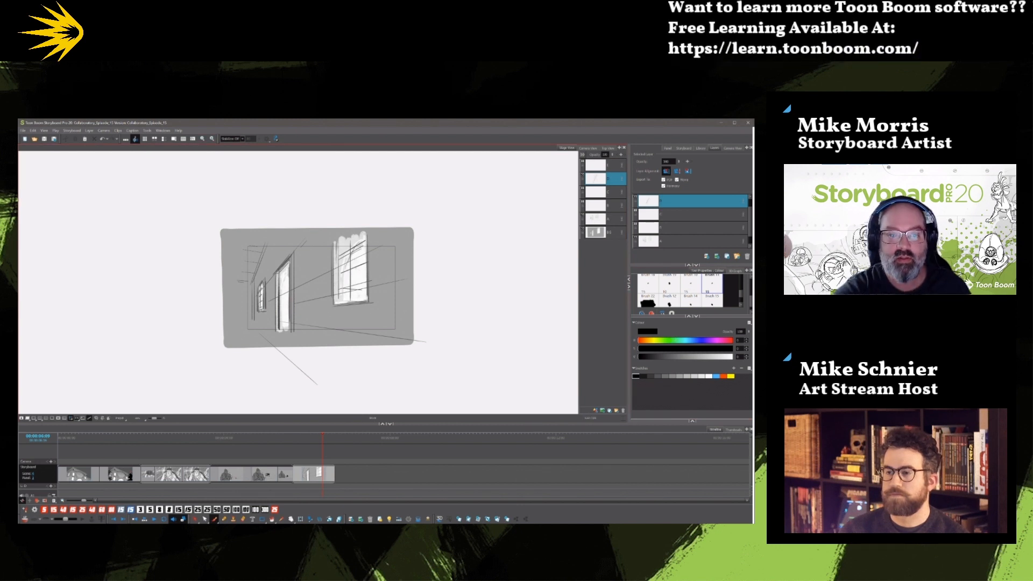
left_click_drag(341, 269, 359, 244)
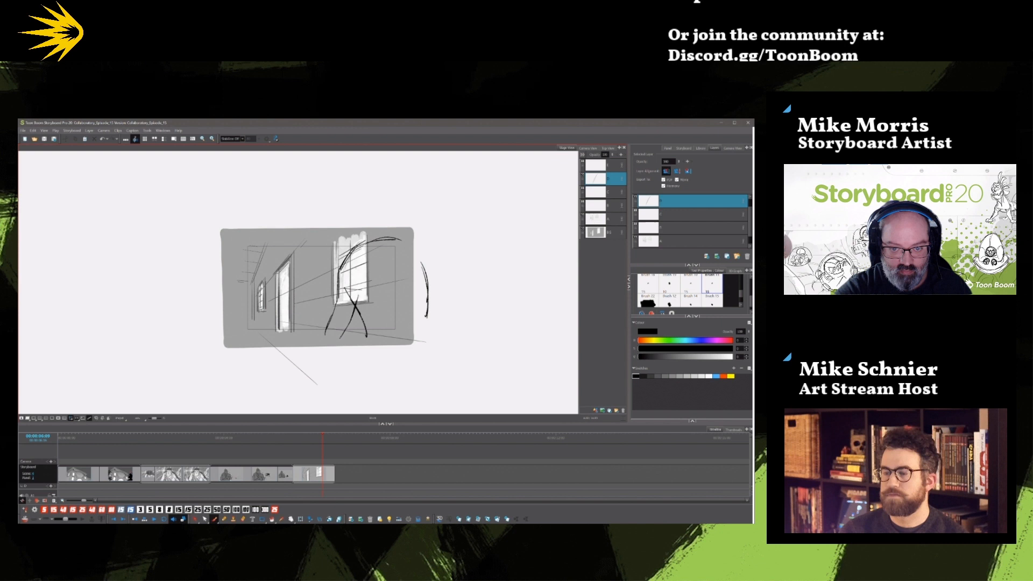
mouse_move(348, 218)
left_mouse_down()
mouse_move(371, 214)
mouse_move(381, 237)
mouse_move(350, 252)
mouse_move(377, 227)
mouse_move(379, 236)
left_mouse_up()
mouse_move(347, 225)
left_mouse_down()
mouse_move(343, 243)
mouse_move(423, 266)
mouse_move(435, 323)
left_mouse_up()
left_click_drag(427, 282, 435, 330)
left_click_drag(347, 300, 369, 348)
mouse_move(348, 258)
left_mouse_down()
mouse_move(323, 345)
mouse_move(344, 345)
left_mouse_up()
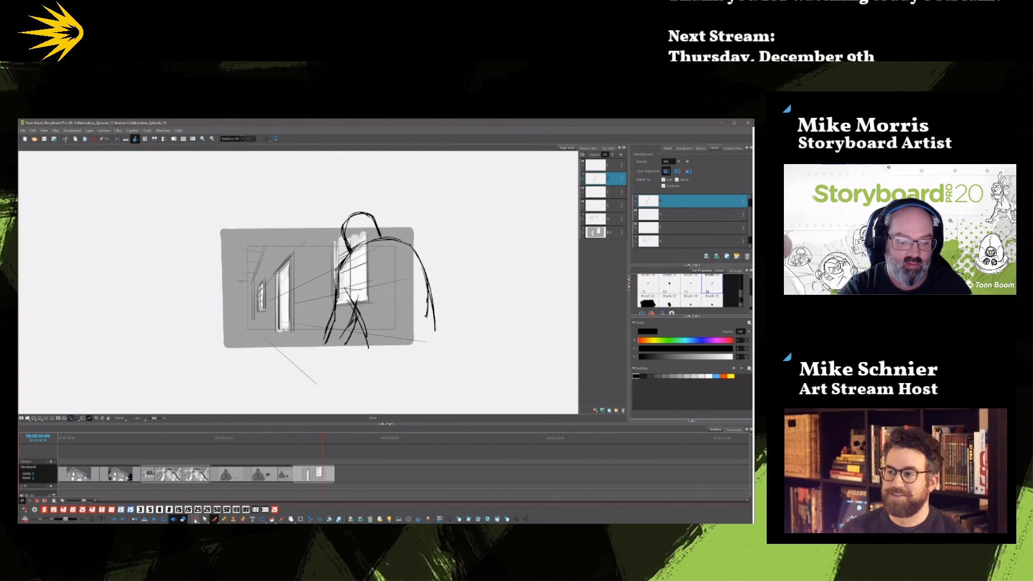
Delete the surplus sketch lines on the figure's front arm, inner arm and the outer edge of its back.
left_click(196, 518)
left_click(332, 318)
key("Delete")
left_click(361, 325)
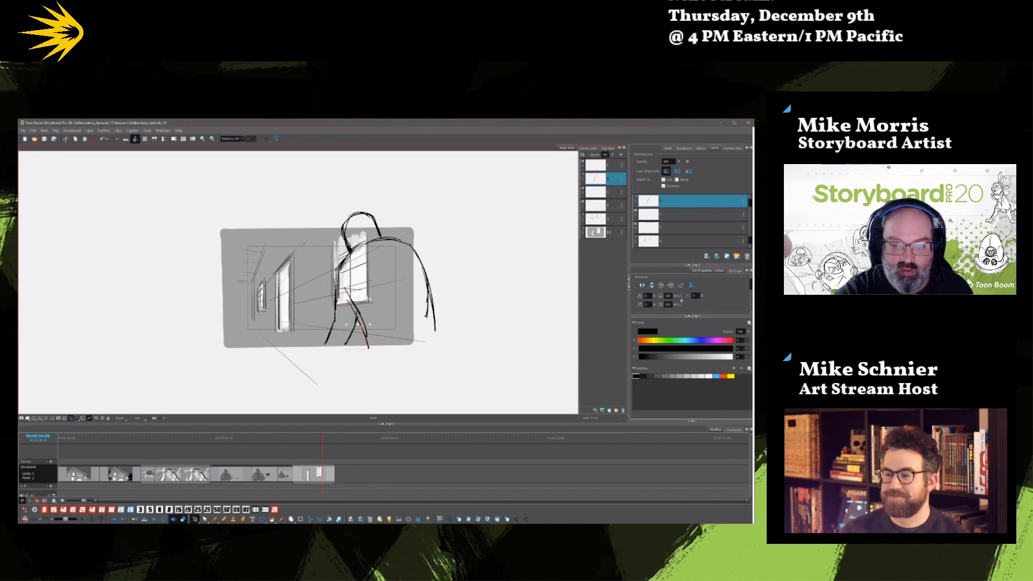
key("Delete")
left_click(425, 313)
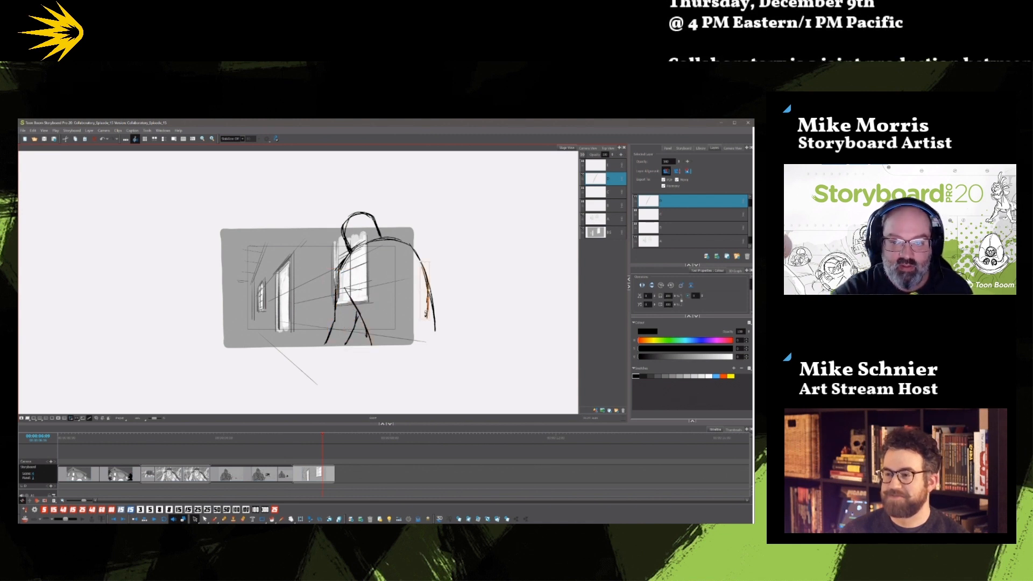
key("Delete")
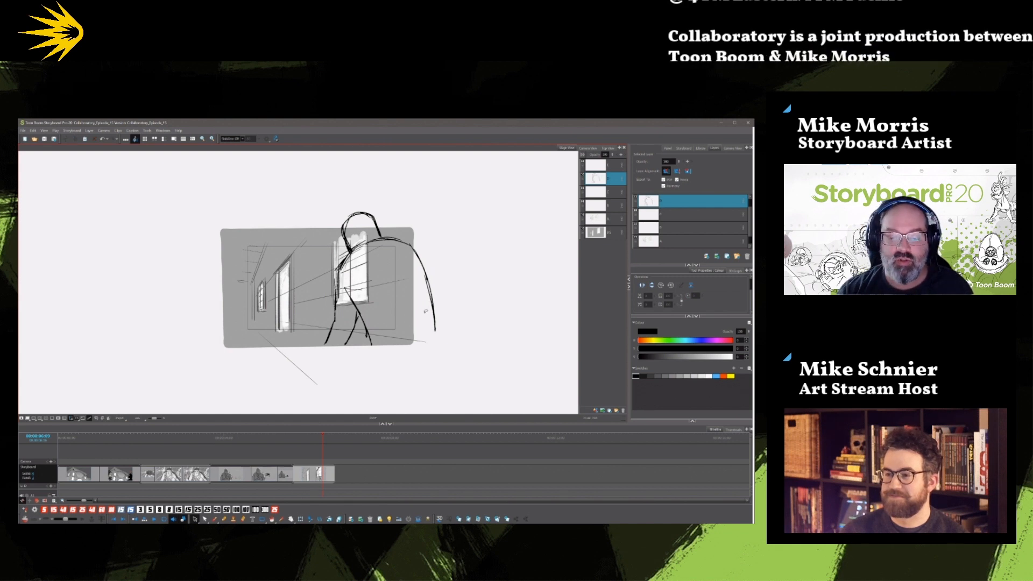
Fill the figure's head and front arm solid black with a broad brush.
left_click(215, 519)
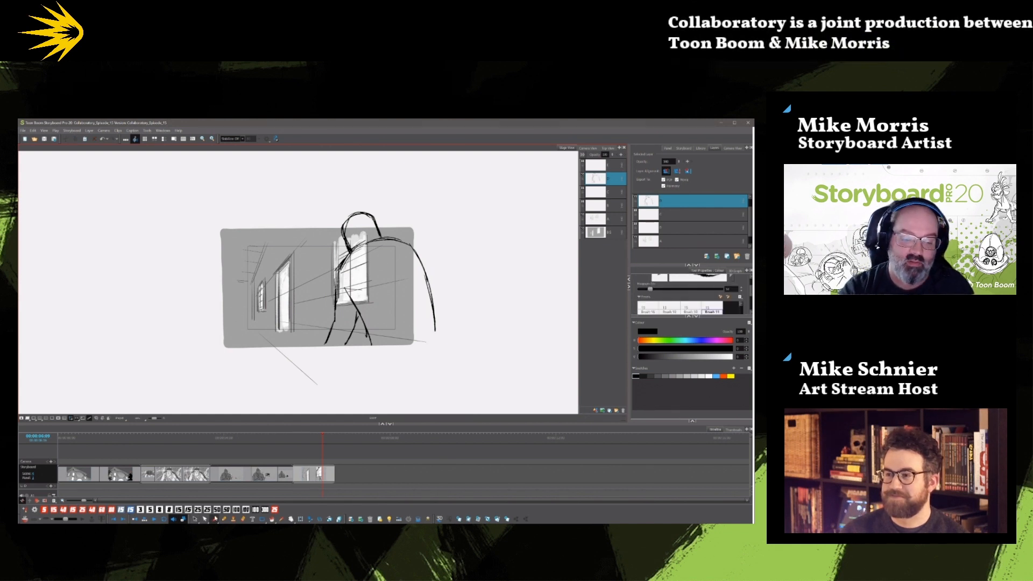
left_click_drag(751, 294, 751, 304)
left_click(652, 302)
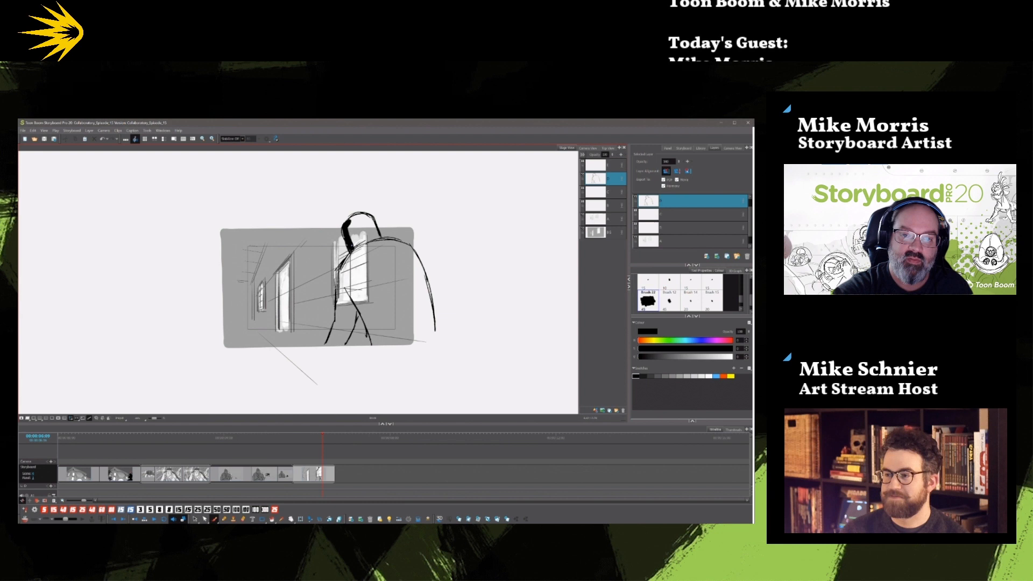
mouse_move(351, 245)
left_mouse_down()
mouse_move(366, 228)
mouse_move(377, 235)
left_mouse_up()
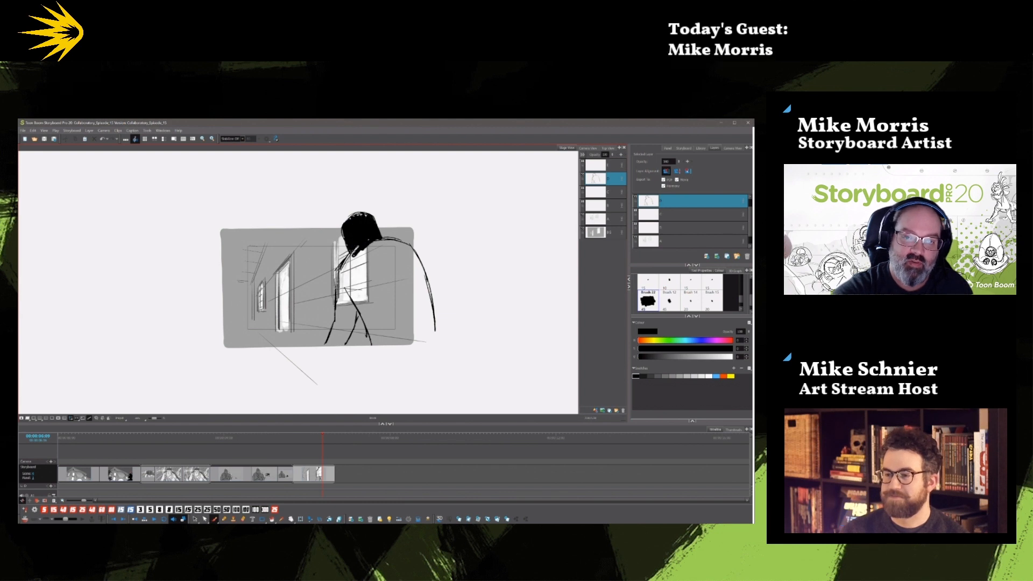
mouse_move(344, 266)
left_mouse_down()
mouse_move(335, 349)
mouse_move(358, 303)
mouse_move(348, 325)
mouse_move(344, 279)
mouse_move(359, 256)
mouse_move(361, 295)
left_mouse_up()
left_click_drag(367, 247, 365, 300)
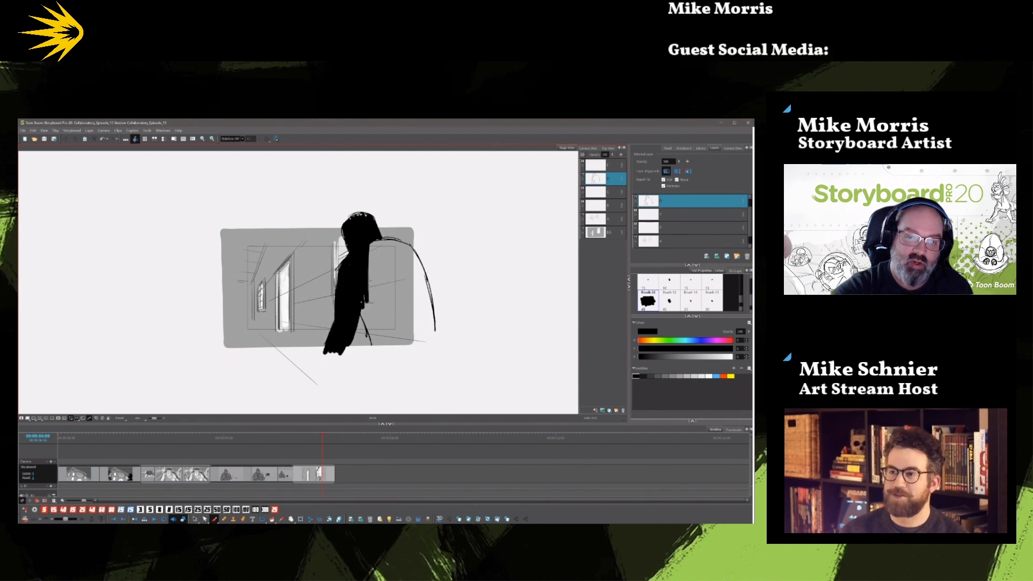
Fill the figure's torso and rear arm solid black, bulking out the outer edge of the back.
mouse_move(375, 353)
left_mouse_down()
mouse_move(374, 258)
mouse_move(385, 245)
mouse_move(409, 247)
mouse_move(431, 304)
left_mouse_up()
mouse_move(419, 255)
left_mouse_down()
mouse_move(435, 336)
mouse_move(379, 345)
mouse_move(428, 338)
left_mouse_up()
left_click_drag(429, 336, 401, 248)
mouse_move(425, 291)
left_mouse_down()
mouse_move(431, 334)
mouse_move(416, 300)
mouse_move(400, 338)
mouse_move(370, 281)
mouse_move(381, 303)
left_mouse_up()
mouse_move(376, 249)
left_mouse_down()
mouse_move(397, 303)
mouse_move(417, 299)
left_mouse_up()
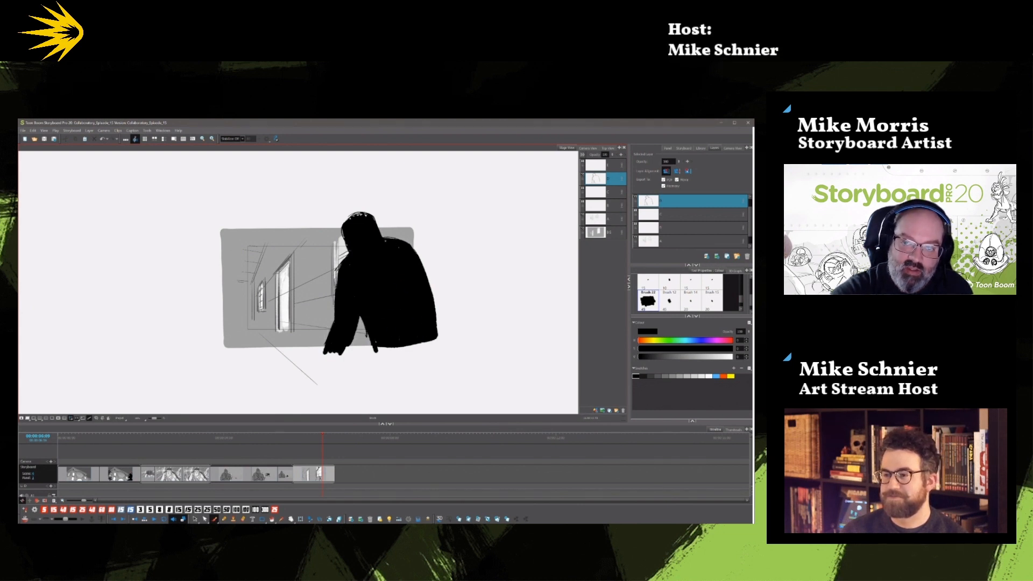
left_click_drag(425, 261, 437, 323)
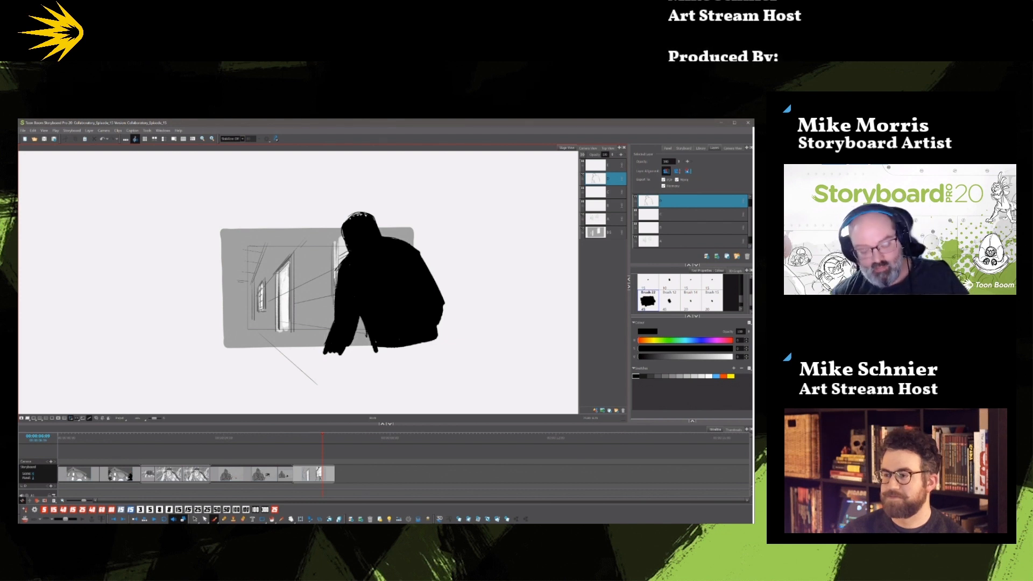
Duplicate the hallway panel with the black silhouette and lengthen the first of the two panels on the timeline.
left_click(316, 437)
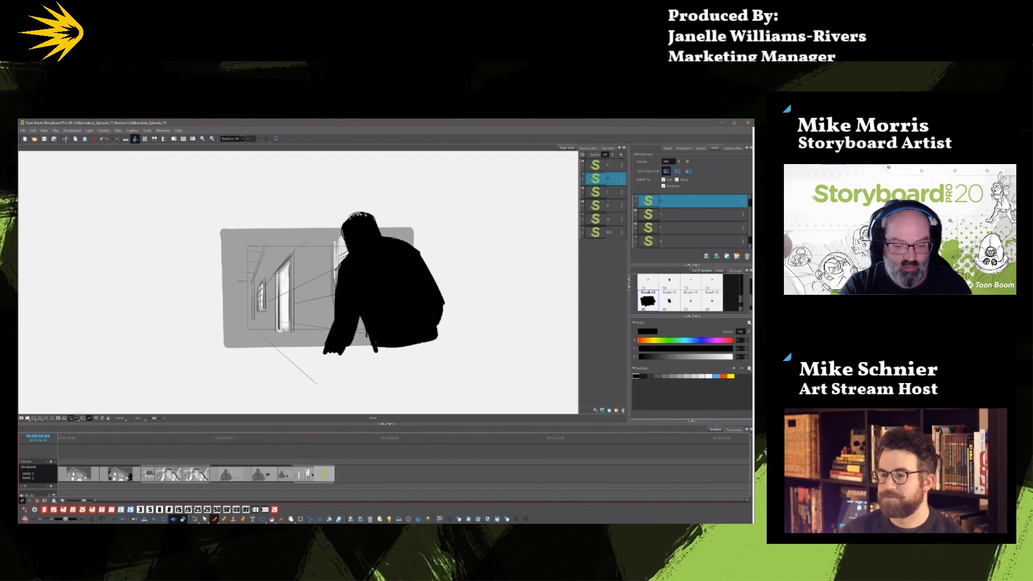
left_click_drag(313, 475, 330, 474)
left_click(342, 437)
mouse_move(368, 334)
left_mouse_down()
mouse_move(355, 352)
mouse_move(380, 412)
left_mouse_up()
left_click(196, 519)
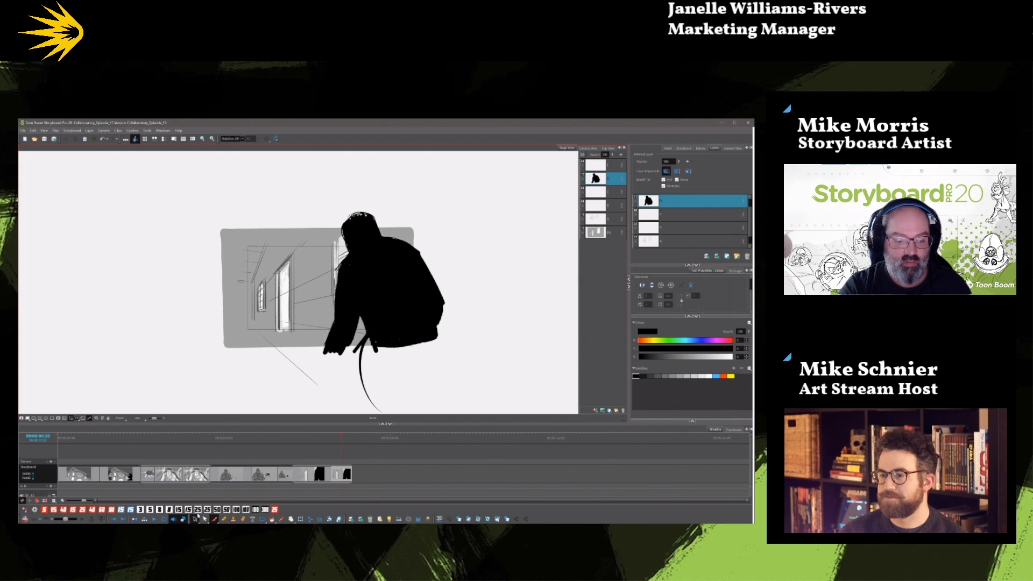
left_click(317, 437)
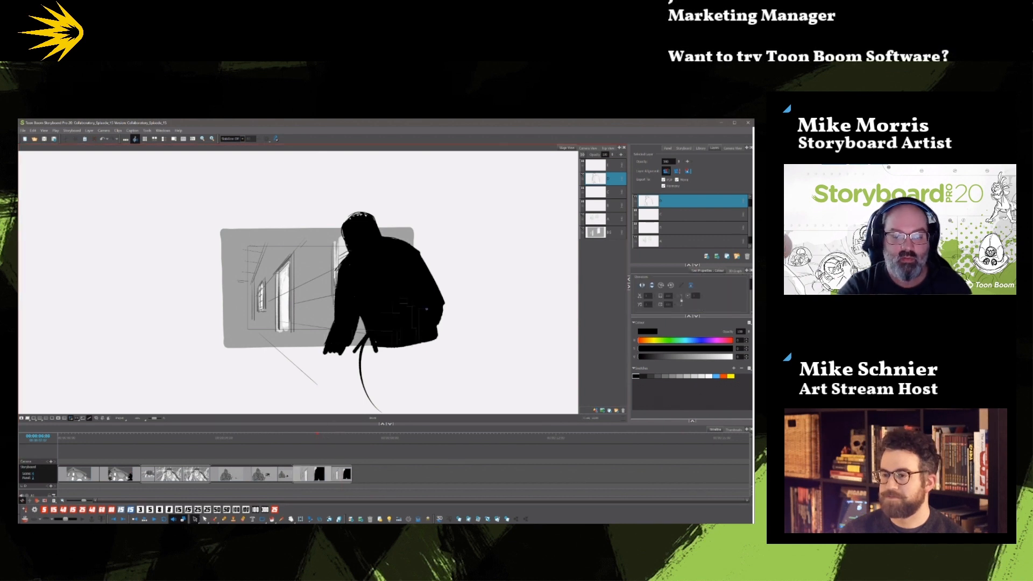
left_click(198, 519)
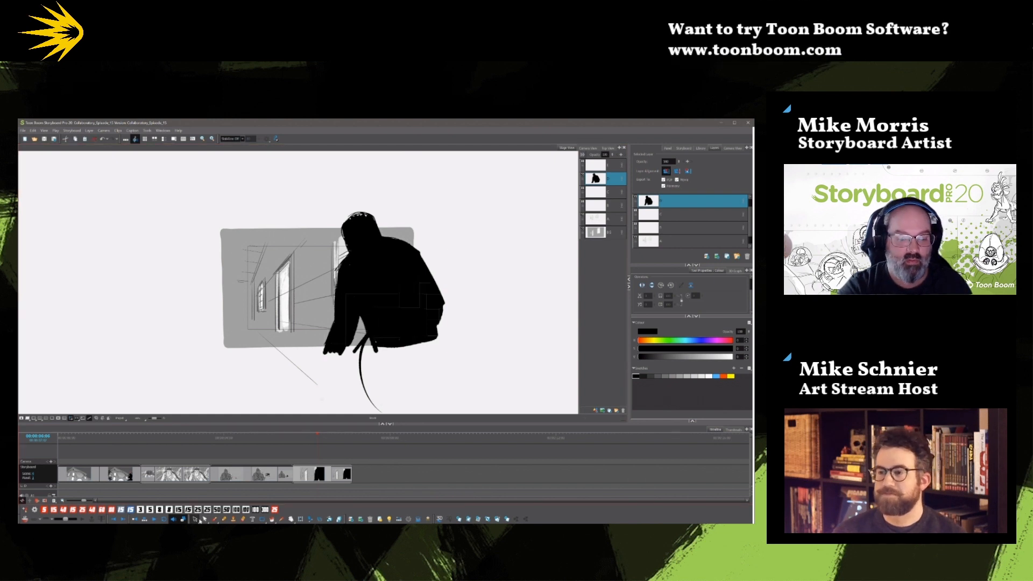
left_click(612, 190)
left_click(613, 180)
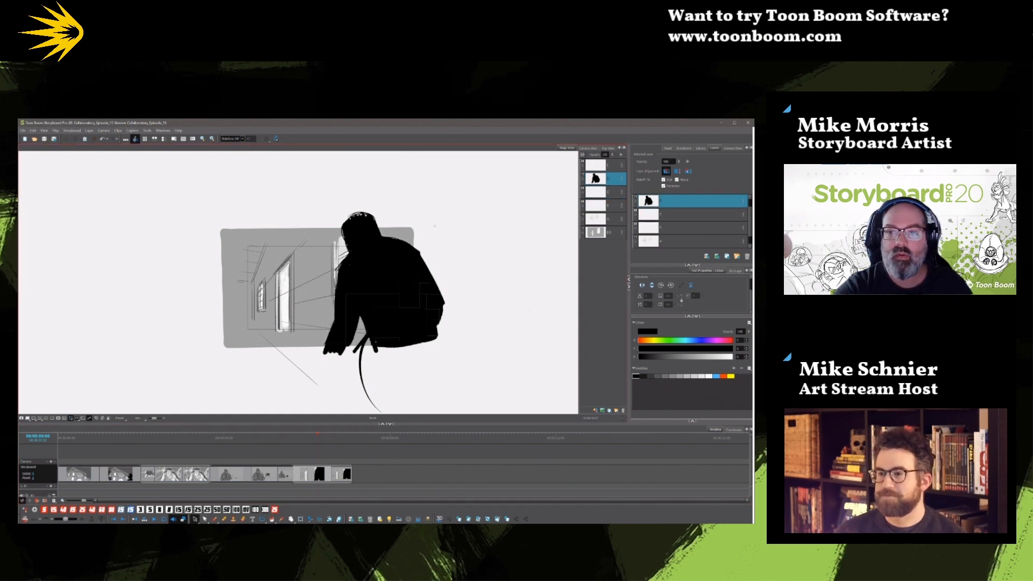
left_click_drag(336, 226, 404, 219)
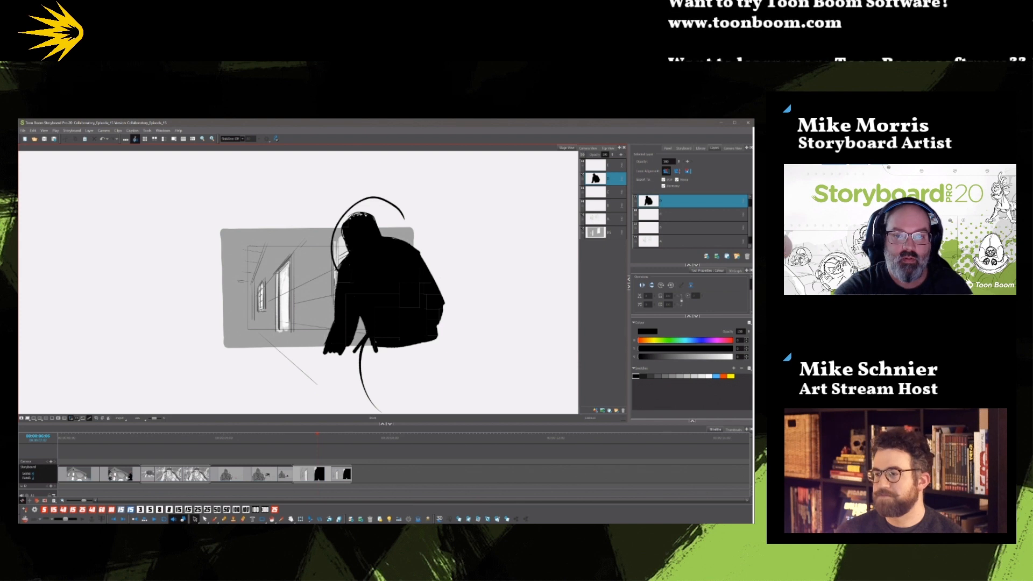
key("ctrl+z")
key("ctrl+z")
key("ctrl+z")
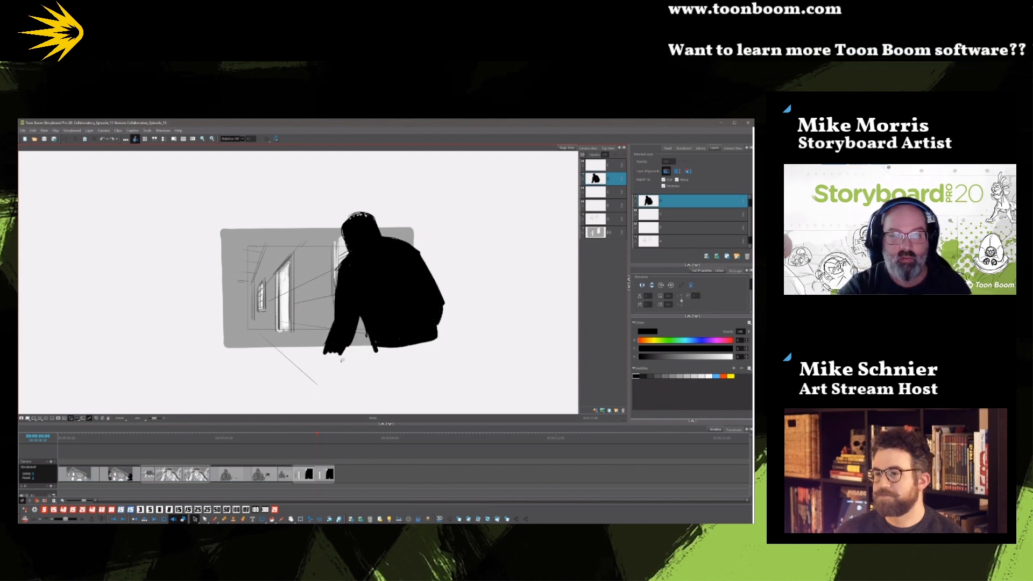
key("ctrl+shift+z")
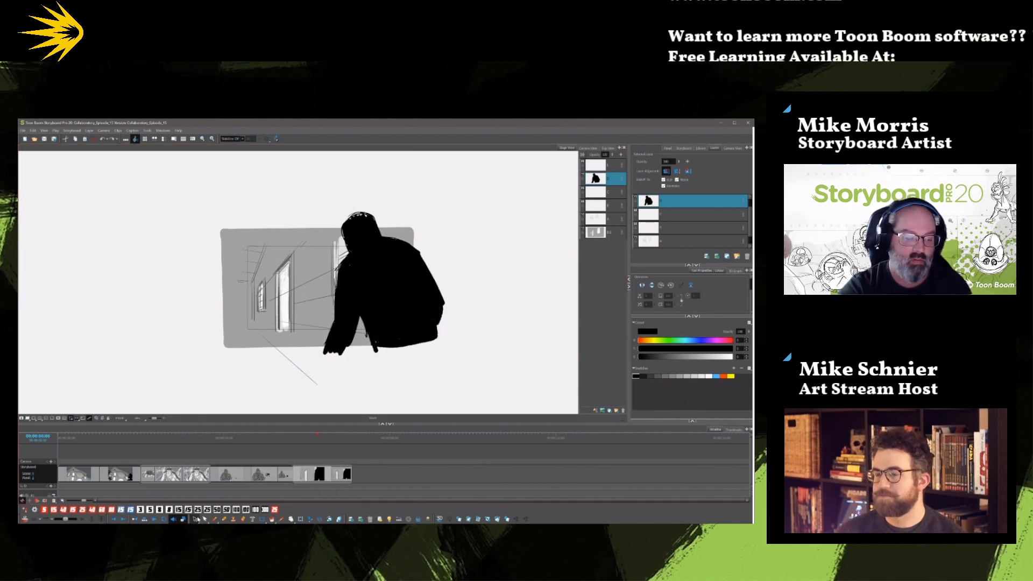
Delete the black silhouette from the first hallway panel, leaving only the background, and check it against the preceding shot.
left_click(214, 519)
left_click(195, 519)
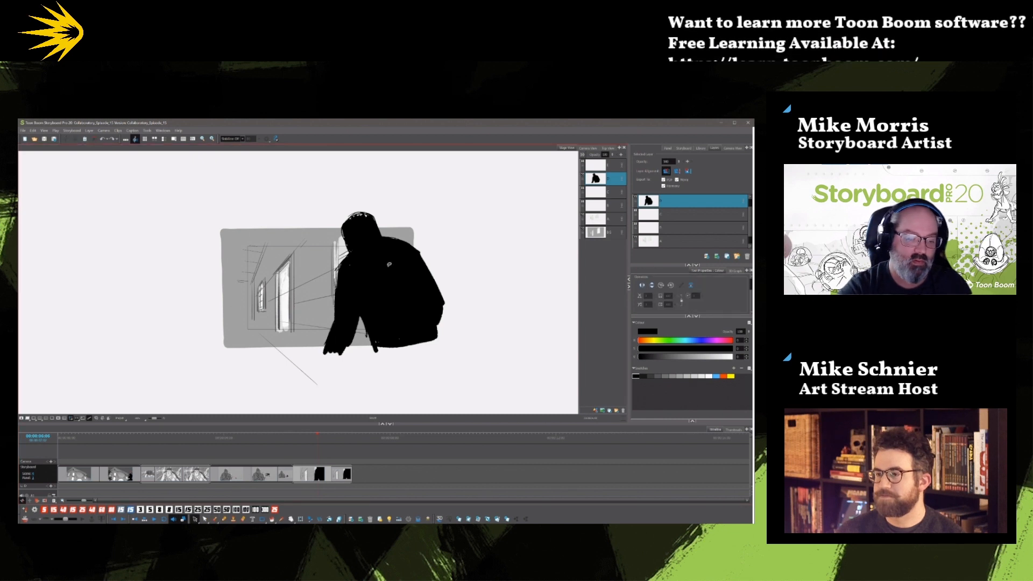
left_click(389, 265)
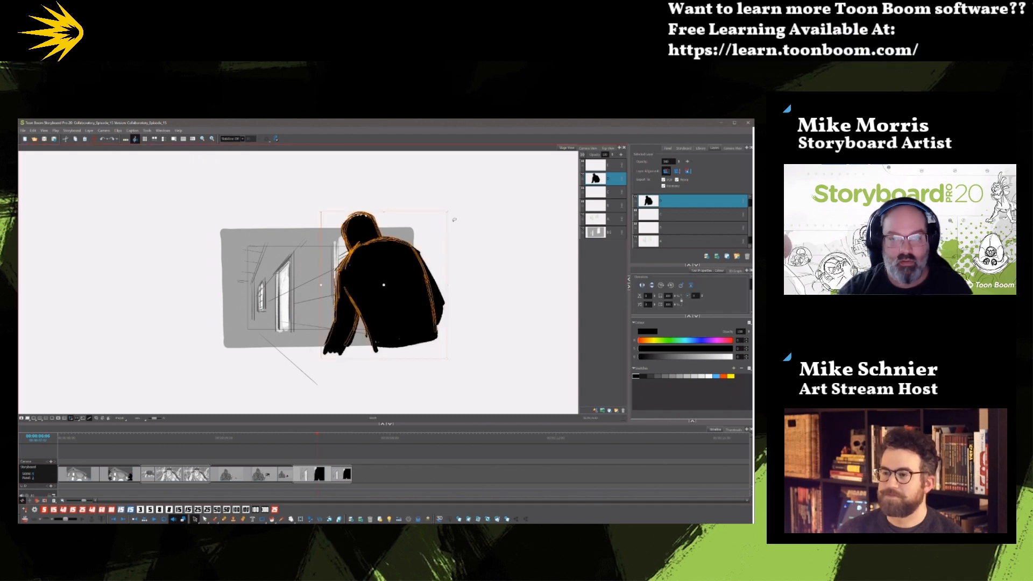
key("Delete")
key("Left")
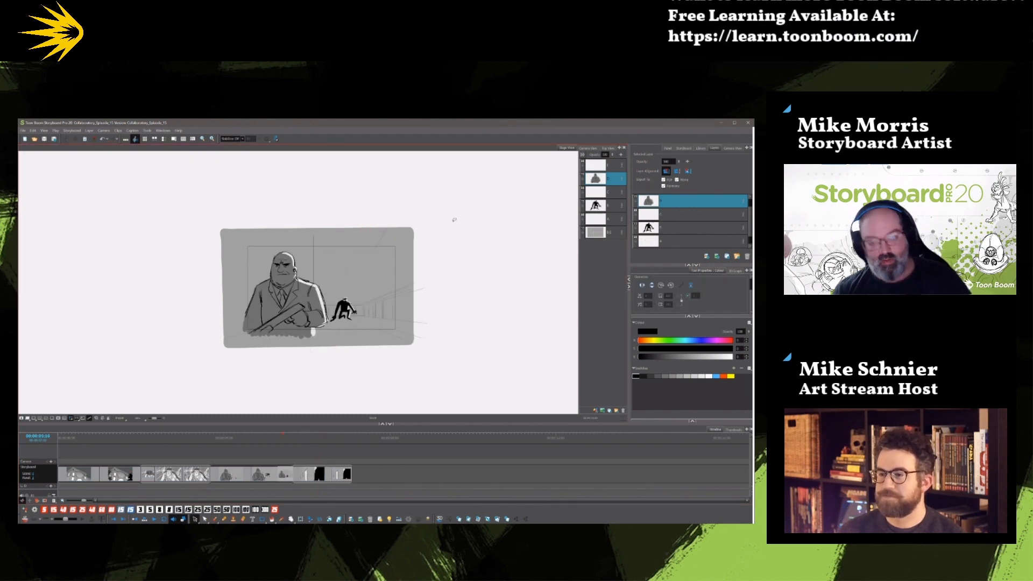
key("Right")
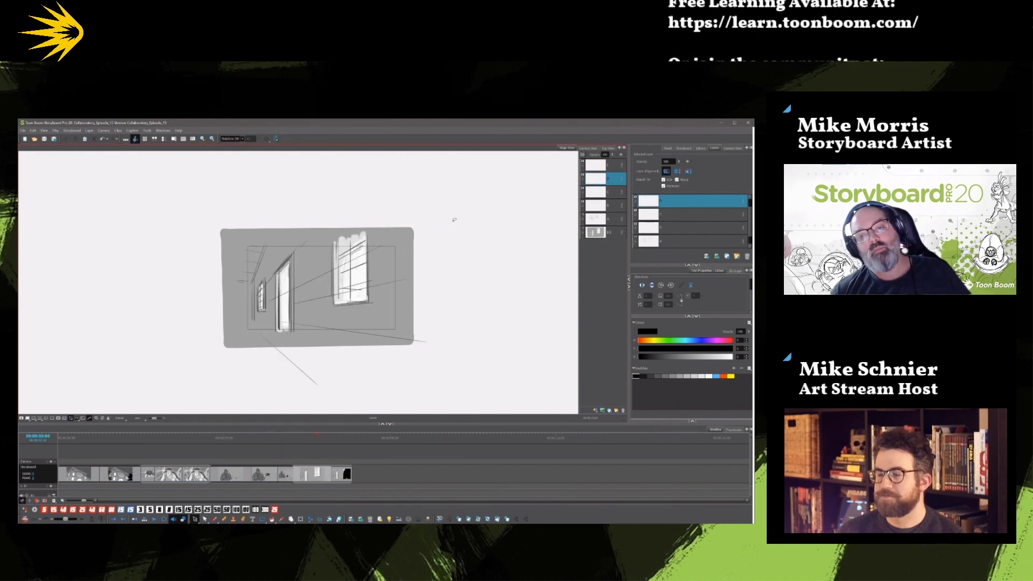
Add a panel after the silhouette panel with the same hallway background and no figure in it.
key("Right")
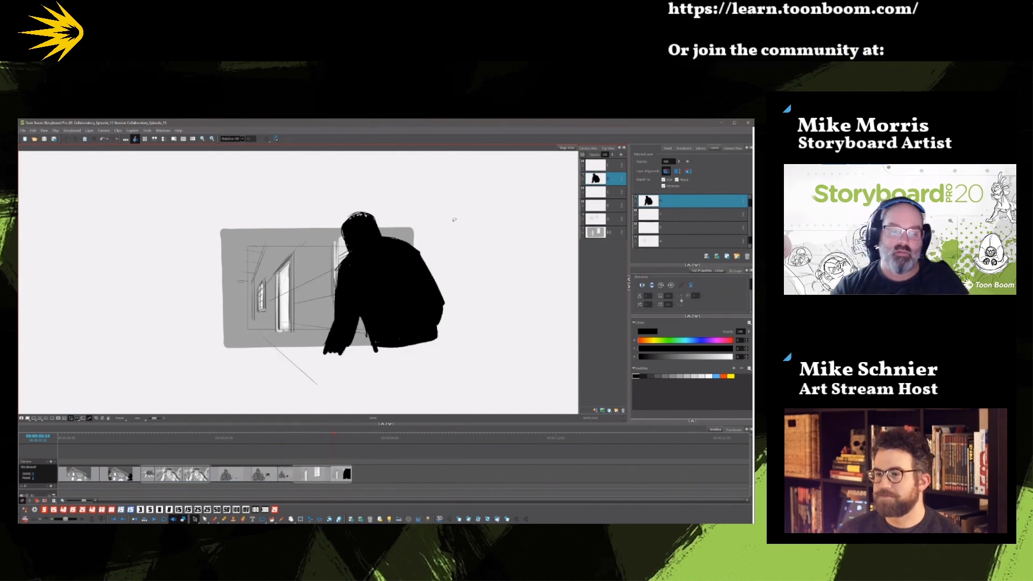
left_click(497, 519)
left_click_drag(295, 307, 475, 351)
key("Delete")
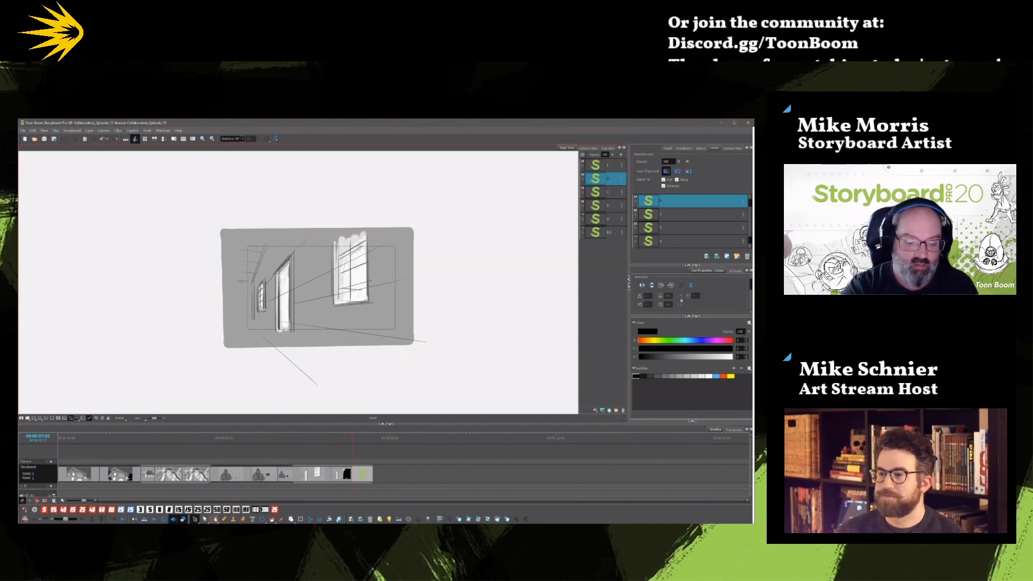
Paint a low black figure with a rounded head along the hallway's lower edge, beneath the large window, in the new panel.
key("alt+b")
mouse_move(330, 330)
left_mouse_down()
mouse_move(353, 314)
mouse_move(359, 328)
mouse_move(408, 325)
left_mouse_up()
mouse_move(326, 336)
left_mouse_down()
mouse_move(371, 324)
mouse_move(332, 333)
mouse_move(344, 318)
mouse_move(407, 326)
mouse_move(397, 327)
left_mouse_up()
mouse_move(397, 327)
left_mouse_down()
mouse_move(323, 339)
mouse_move(416, 327)
left_mouse_up()
mouse_move(352, 316)
left_mouse_down()
mouse_move(408, 316)
mouse_move(324, 341)
mouse_move(405, 331)
left_mouse_up()
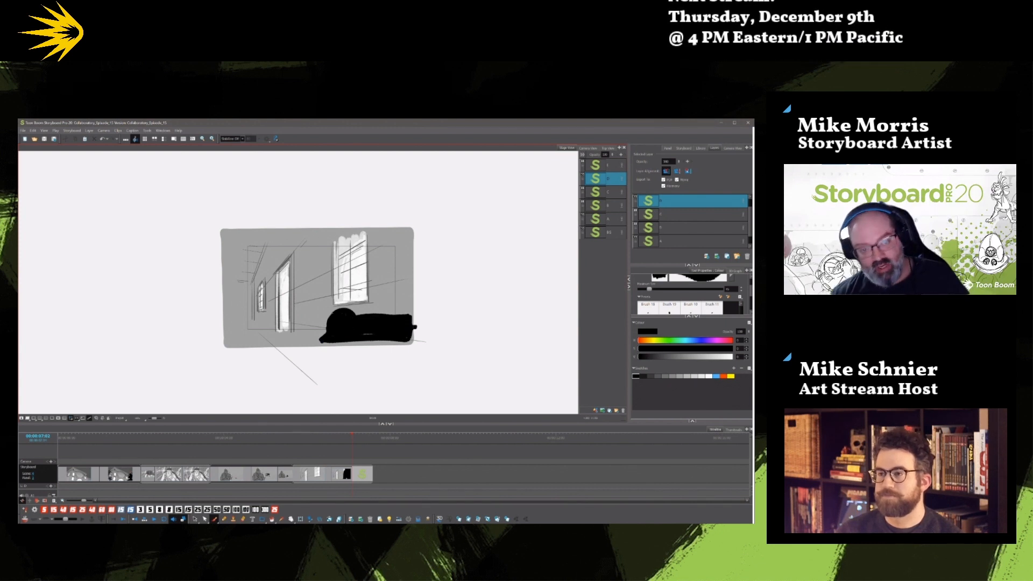
Flip back and forth through the hallway panels to check how the figure enters the shot.
key("Left")
key("Left")
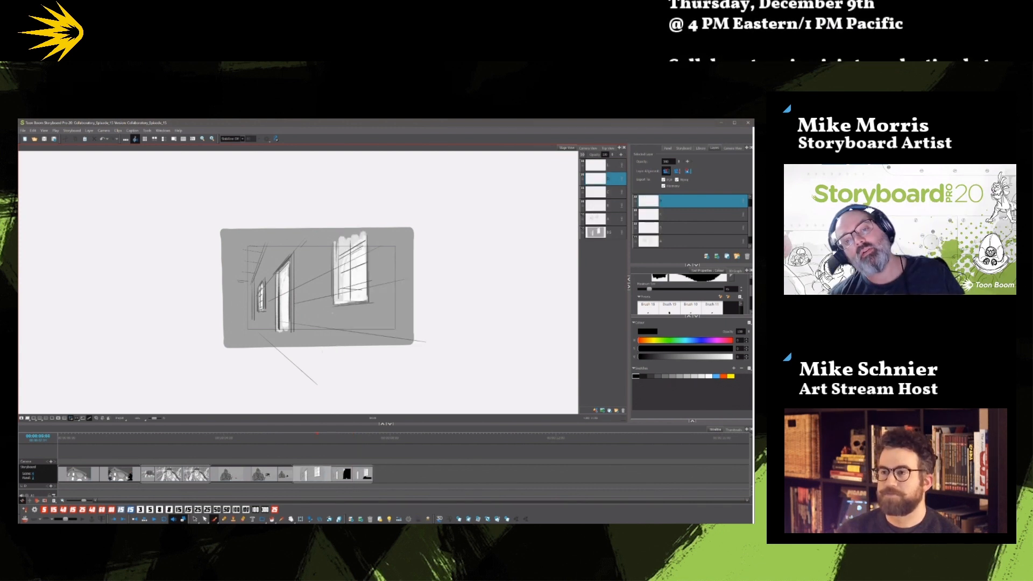
key("Right")
key("Right")
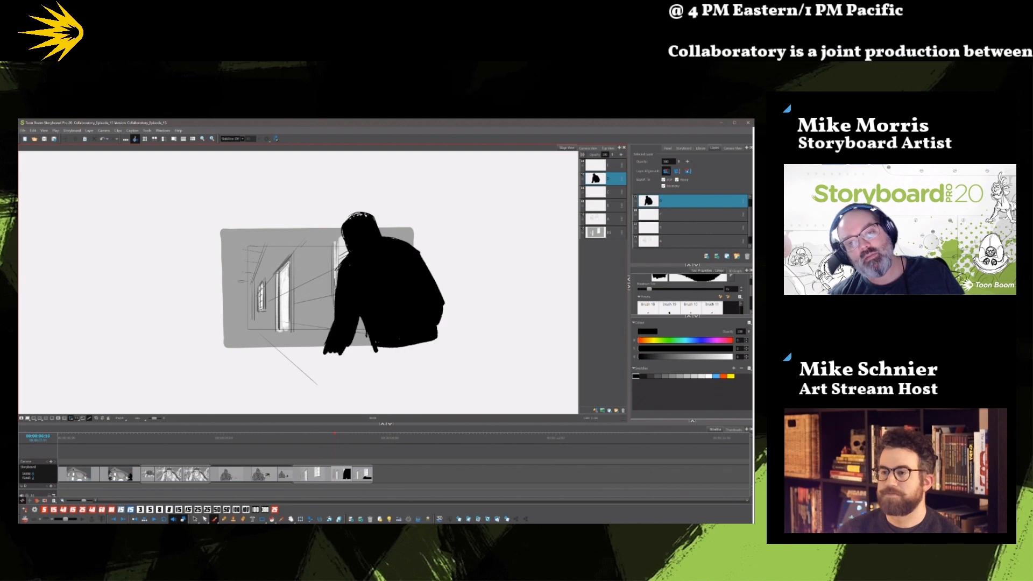
key("Left")
key("Left")
key("Right")
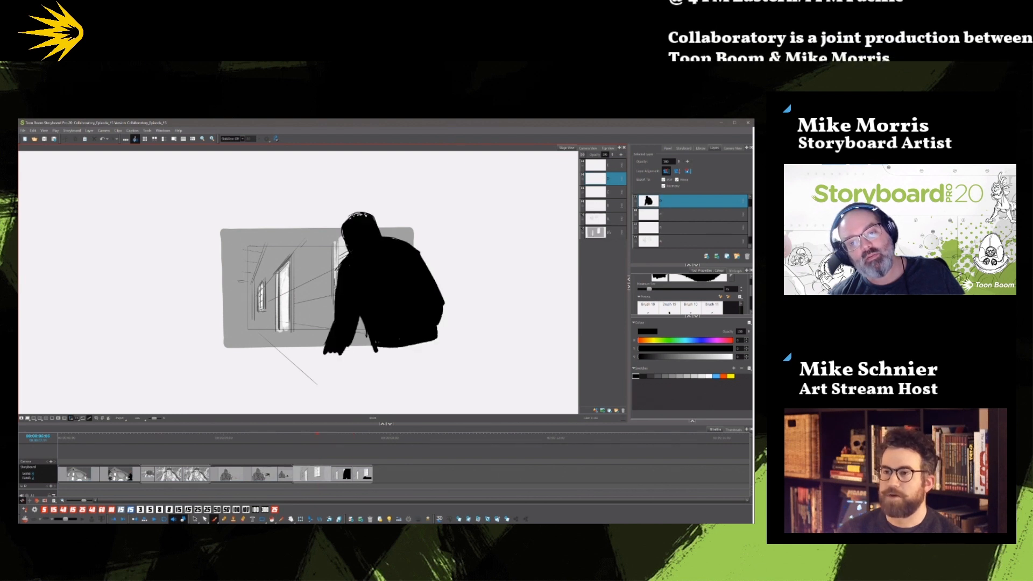
key("Left")
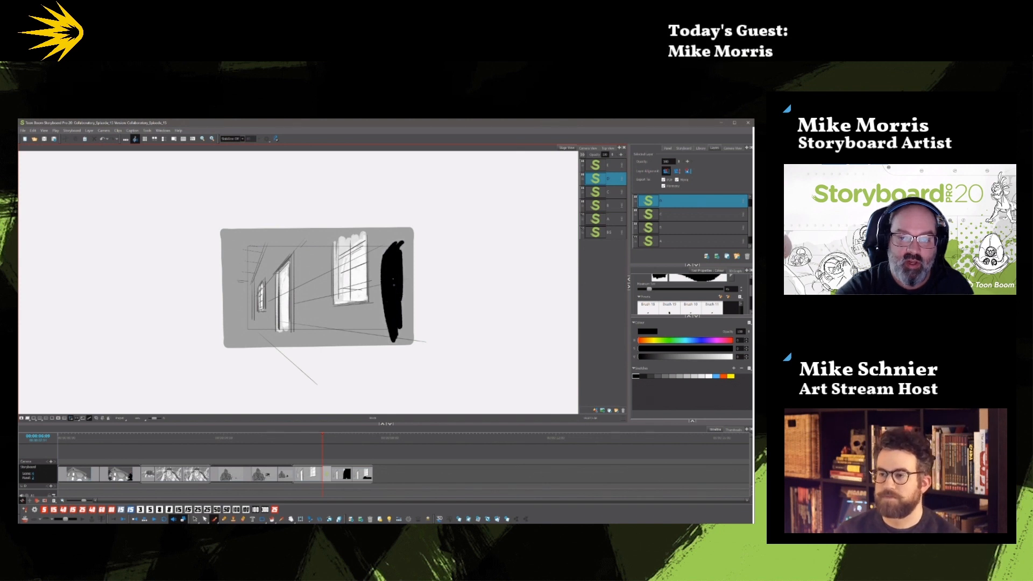
In the camera view, shift the low black figure toward the hallway's doorway and stretch its body to the frame's right edge.
key("comma")
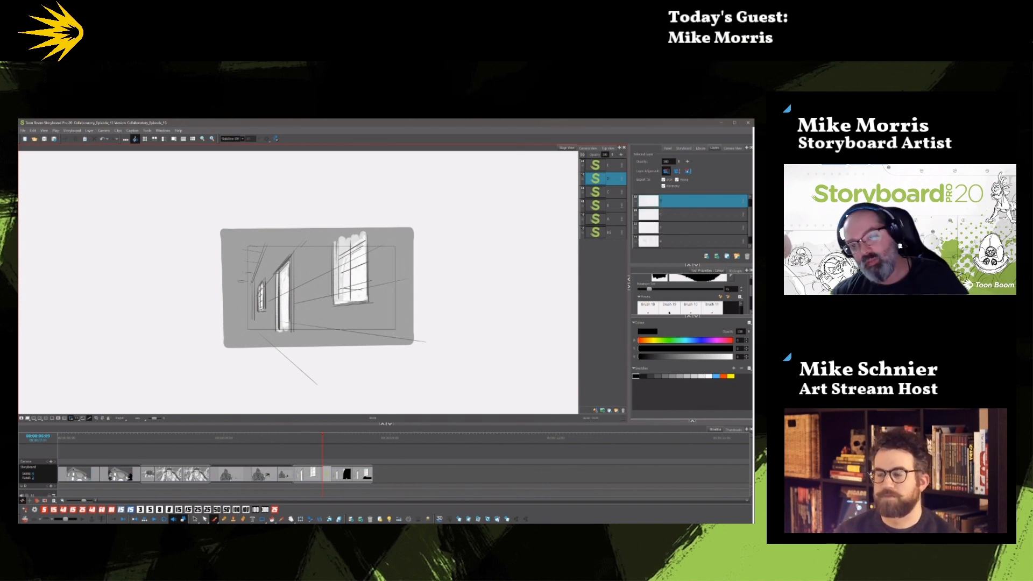
left_click(590, 151)
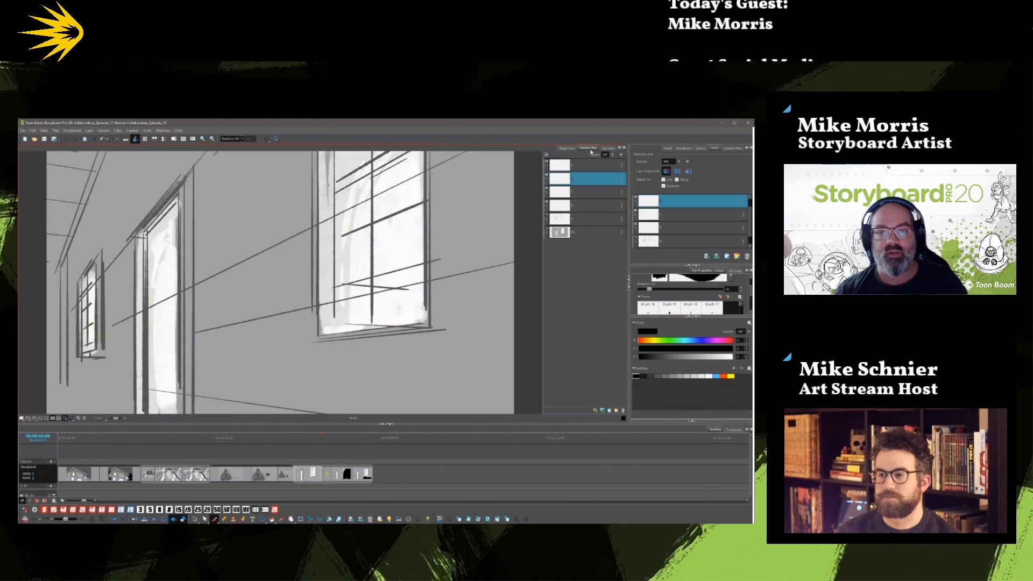
key("Return")
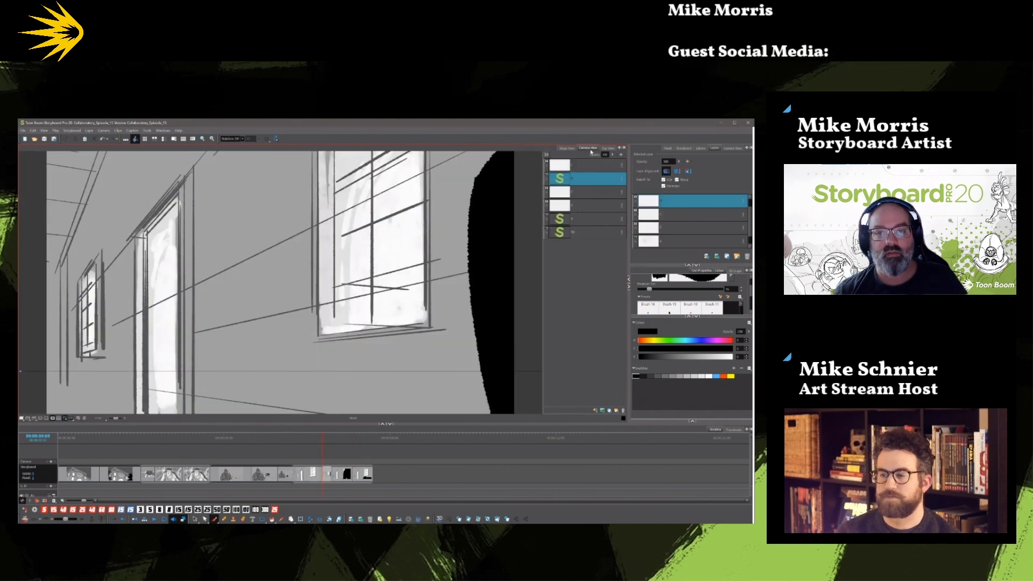
key("Right")
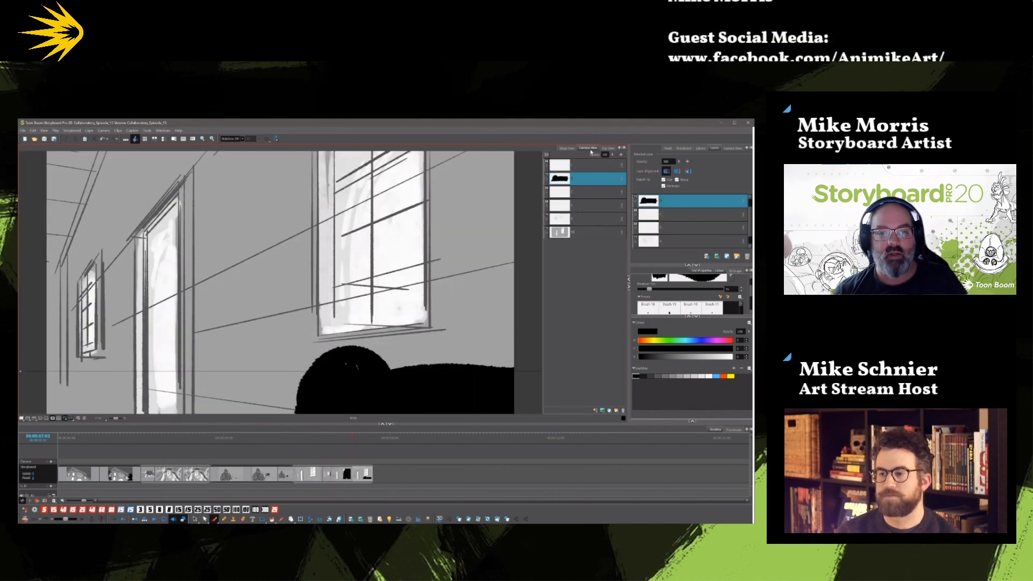
left_click(195, 519)
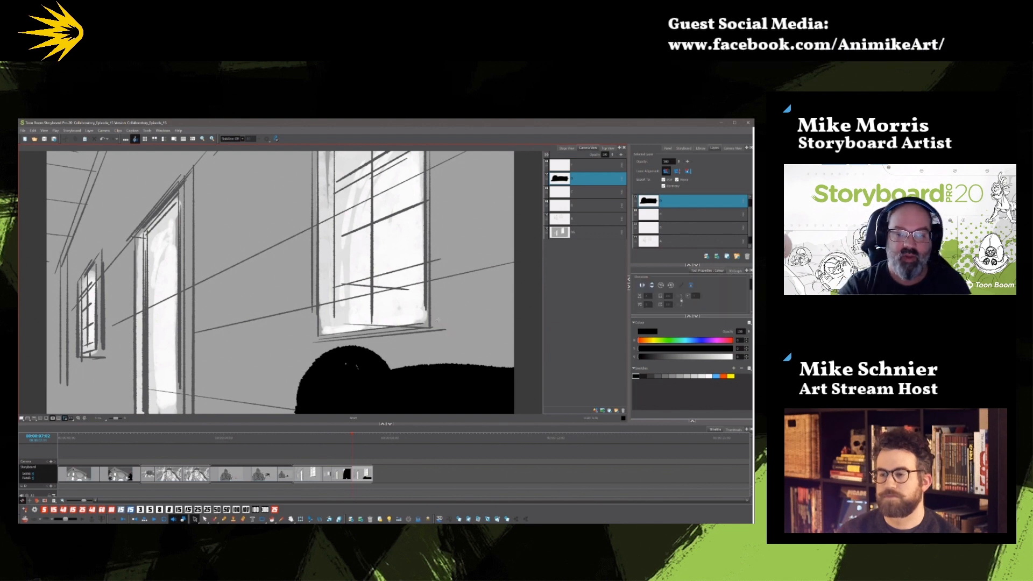
left_click(424, 391)
left_click_drag(423, 392, 330, 391)
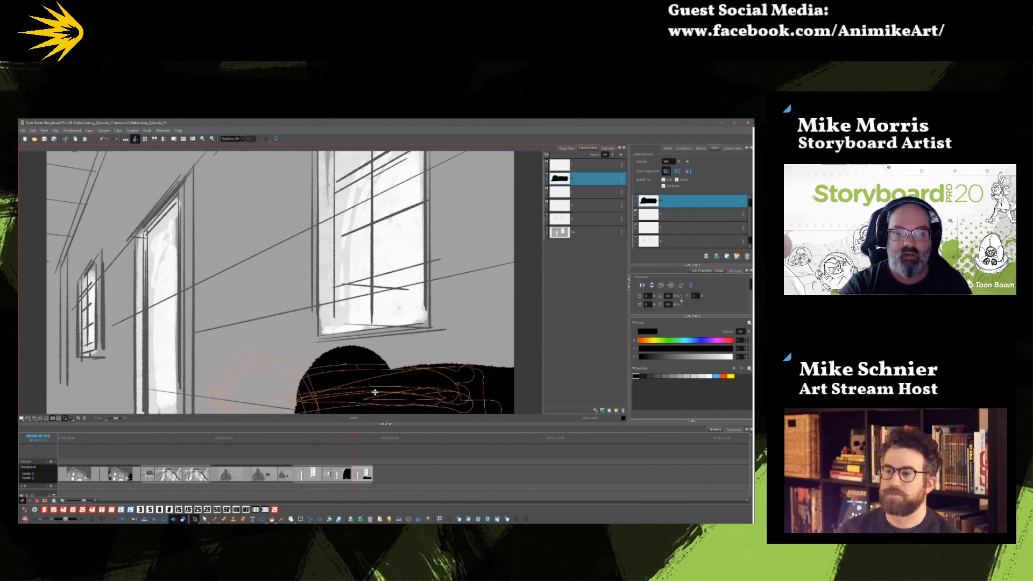
left_click(502, 343)
left_click(449, 376)
left_click_drag(494, 413, 558, 414)
left_click_drag(436, 394, 424, 396)
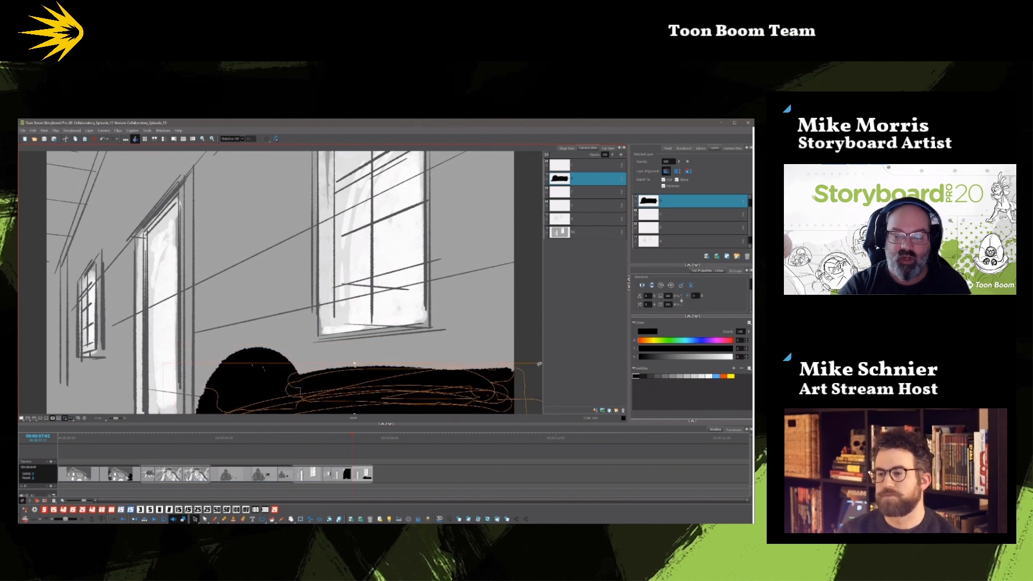
Lower and reshape the low figure's rounded head so that it joins the body.
left_click(483, 324)
left_click(289, 352)
left_click_drag(320, 343, 303, 326)
left_click_drag(306, 368, 293, 375)
left_click(296, 379)
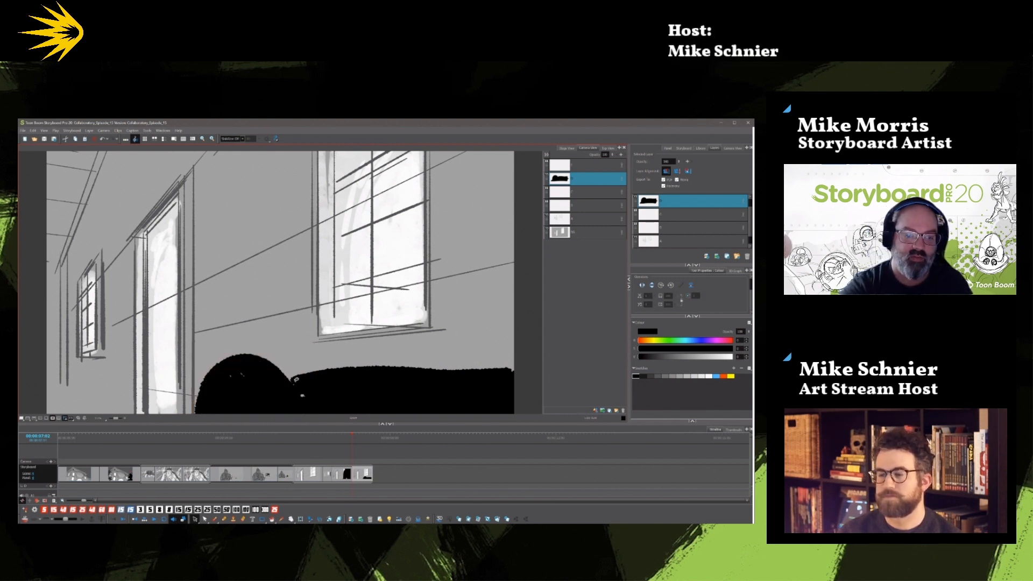
left_click_drag(226, 374, 228, 379)
left_click_drag(306, 349, 307, 349)
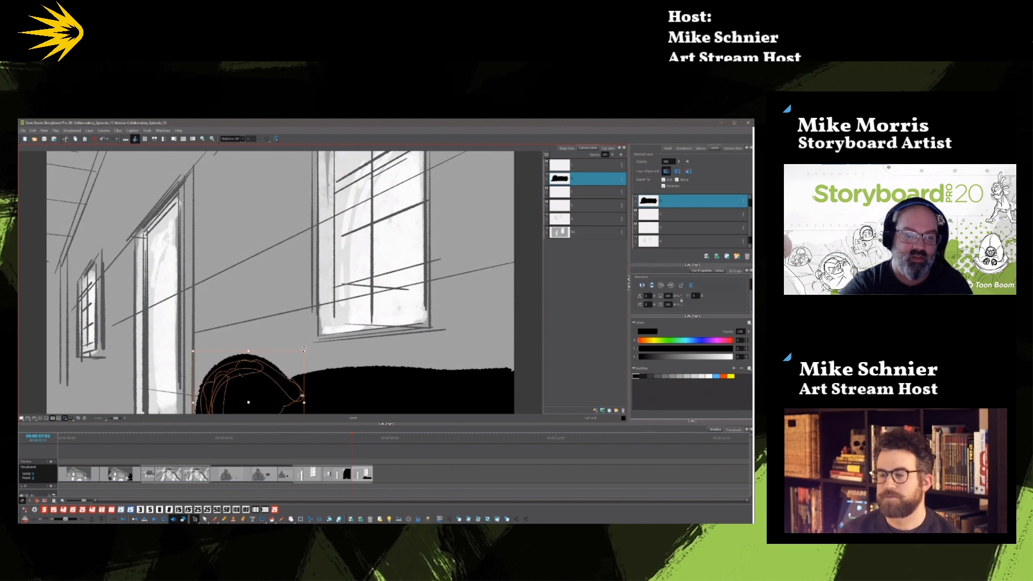
left_click_drag(302, 395, 303, 392)
left_click(296, 347)
Flip back and forth through the hallway panels to check the adjusted low figure against the preceding poses.
key("1")
key("1")
key("1")
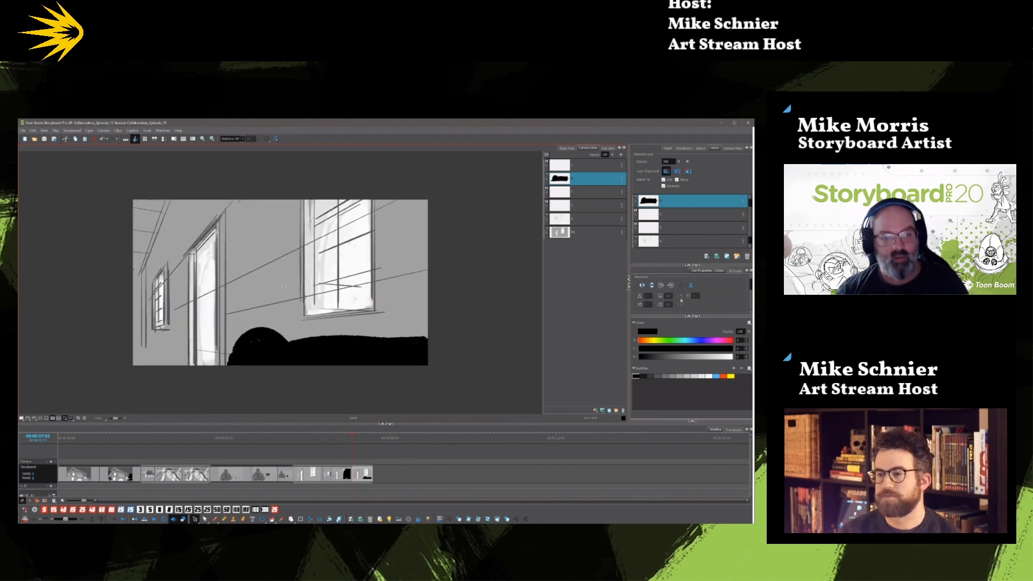
key("Left")
key("Left")
key("Left")
key("Right")
key("Right")
key("Right")
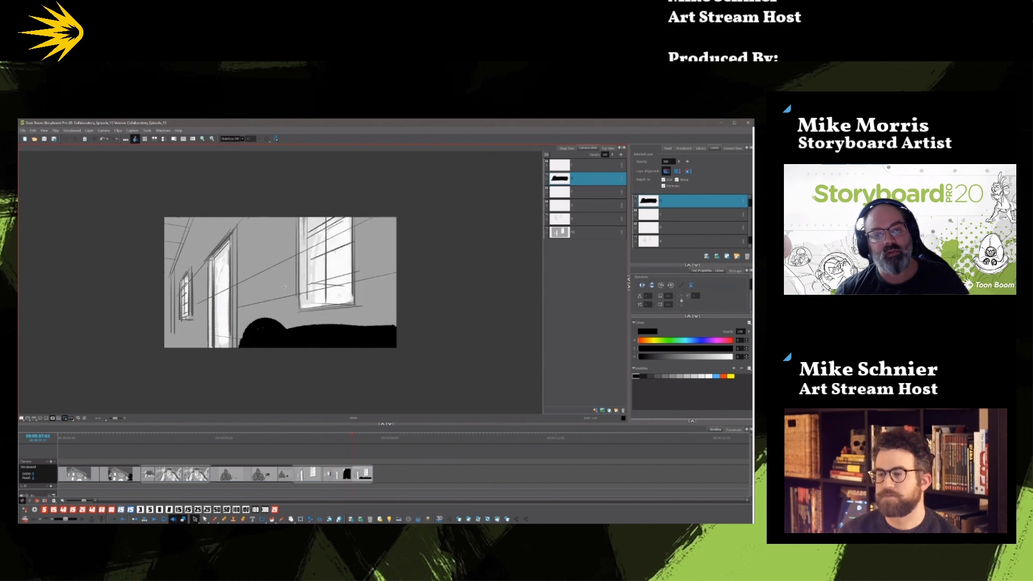
key("Left")
key("Left")
key("Right")
key("Right")
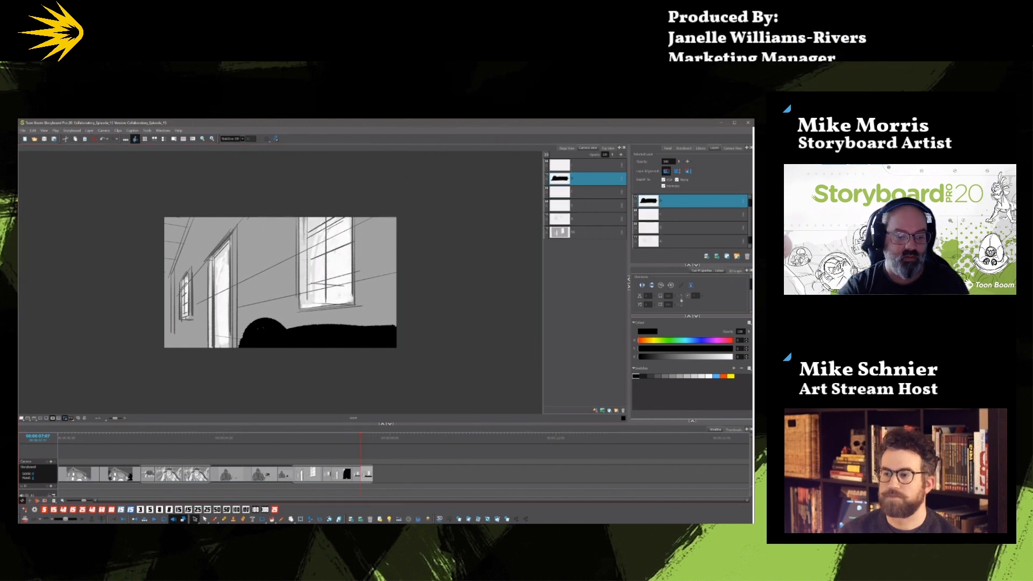
Delete the low black figure from the last hallway panel, leaving only the background.
left_click(196, 518)
left_click_drag(232, 356, 226, 344)
key("Delete")
left_click(346, 450)
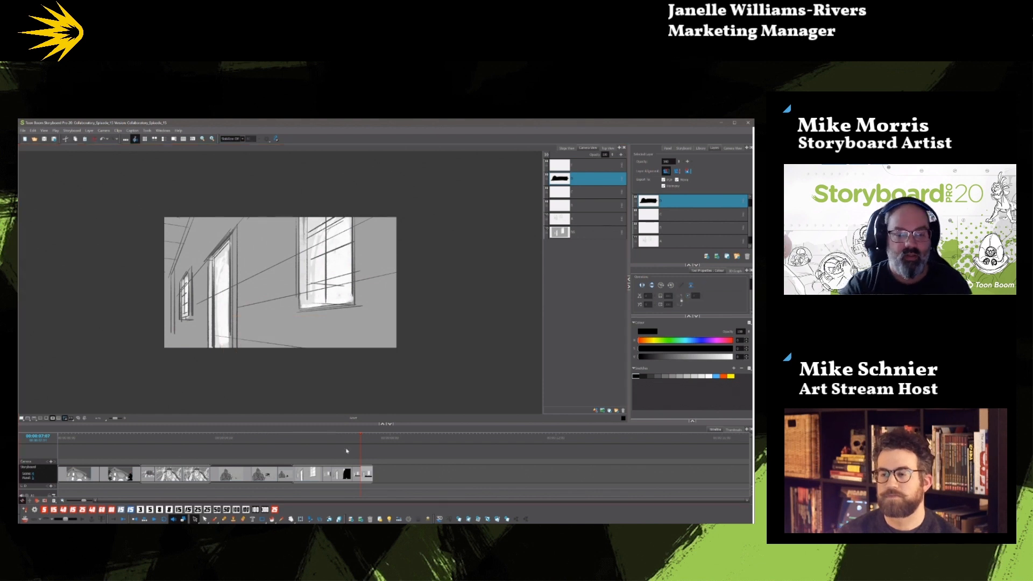
Paint a small distant black figure at the frame's left edge in the panel with the large standing silhouette.
left_click(342, 444)
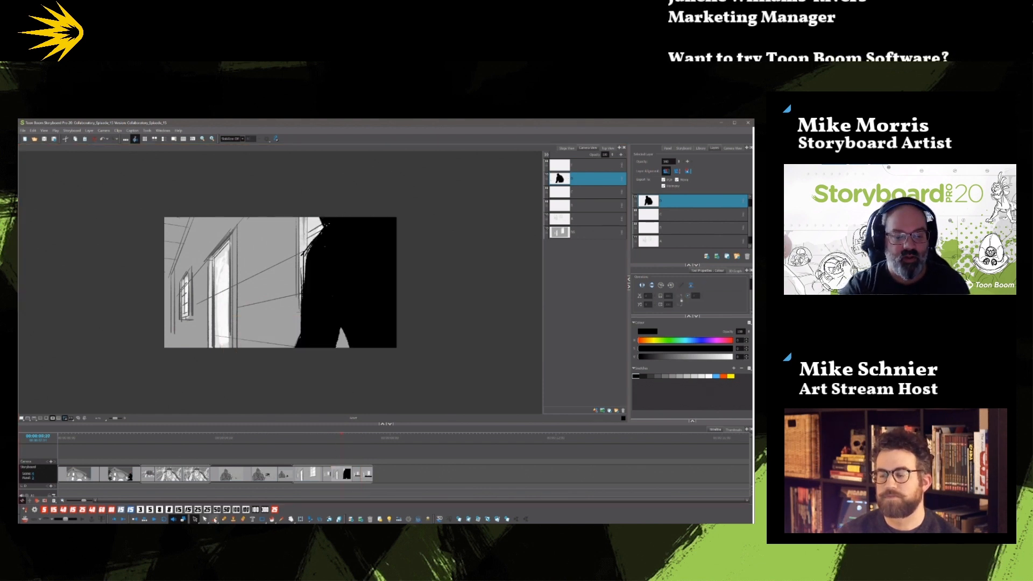
left_click(215, 520)
left_click_drag(167, 295, 164, 324)
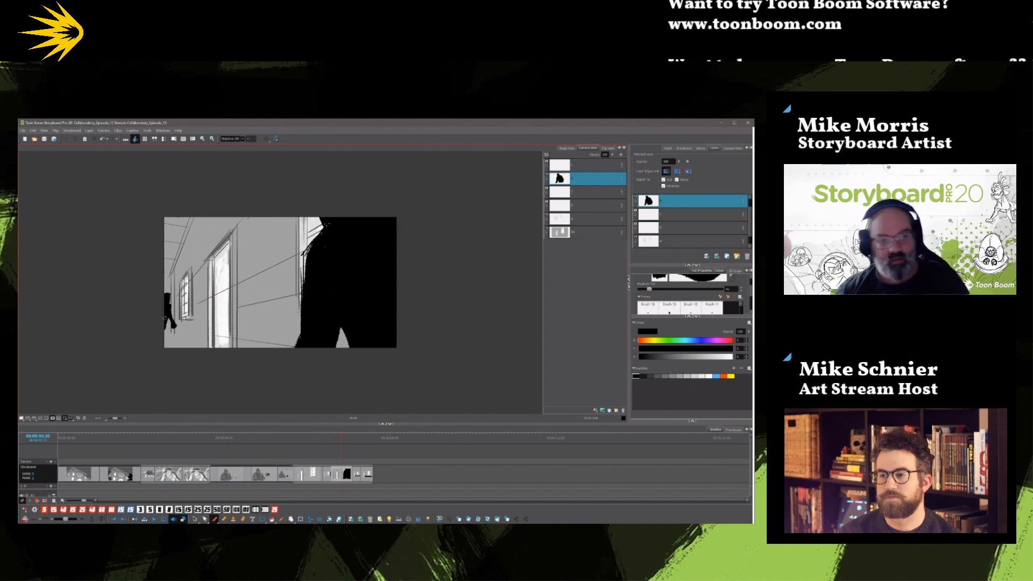
Paint a small black figure leaning forward beside the small window in the panel with the low foreground figure.
key("Right")
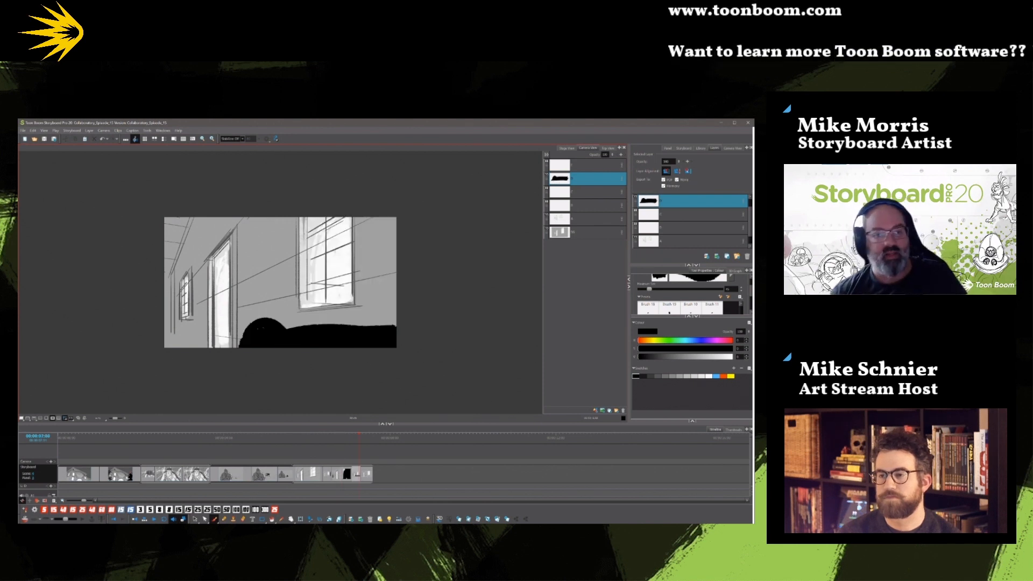
left_click_drag(184, 303, 182, 310)
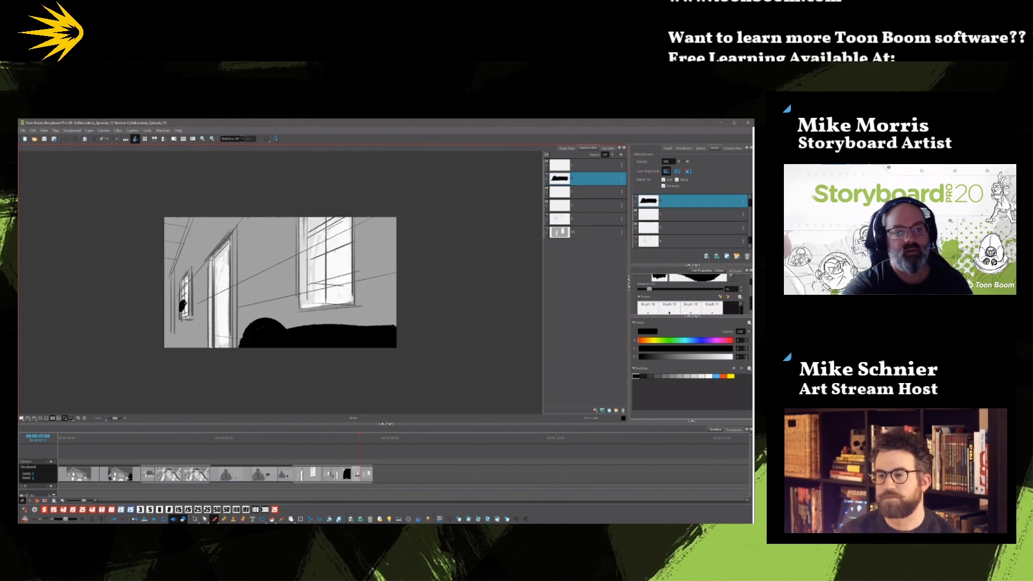
mouse_move(179, 309)
left_mouse_down()
mouse_move(171, 319)
mouse_move(186, 323)
left_mouse_up()
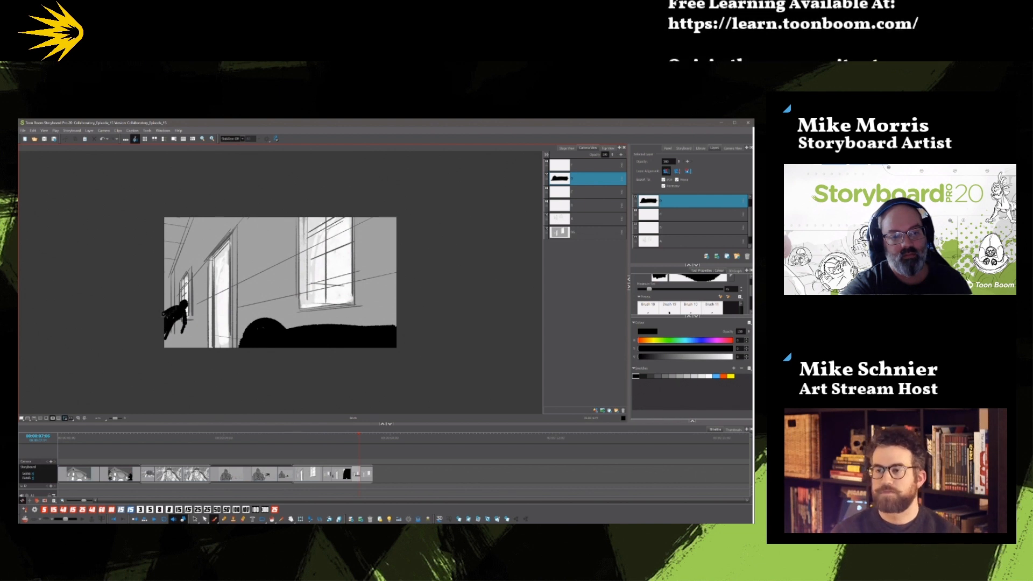
Paint a small crouching black figure in the lower-left corner of the empty last hallway panel, checking it against the previous panels.
key("Left")
key("Left")
key("Left")
key("Right")
key("Right")
key("Right")
key("Right")
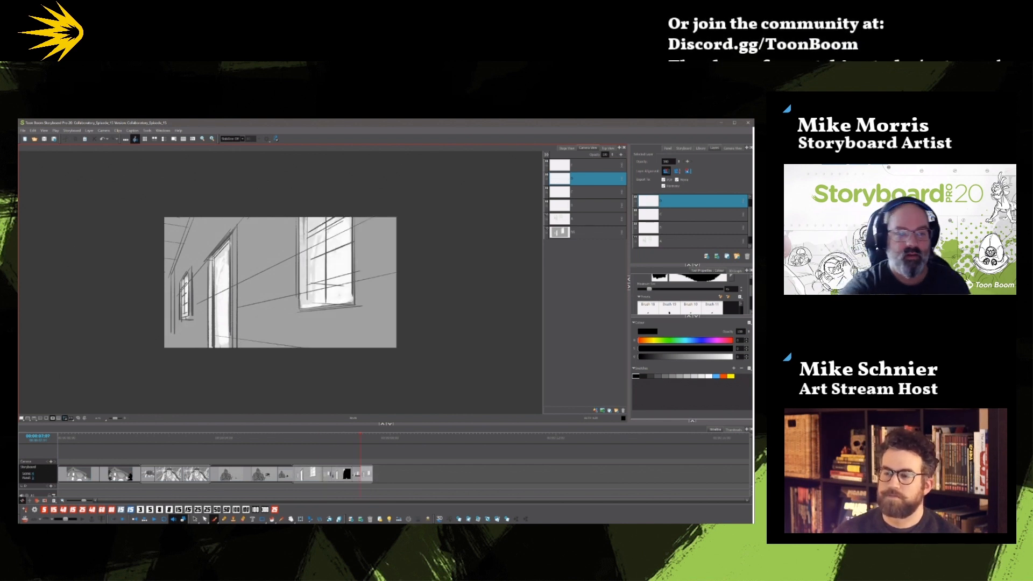
left_click_drag(184, 318, 170, 339)
mouse_move(183, 327)
left_mouse_down()
mouse_move(183, 341)
mouse_move(164, 342)
mouse_move(179, 331)
left_mouse_up()
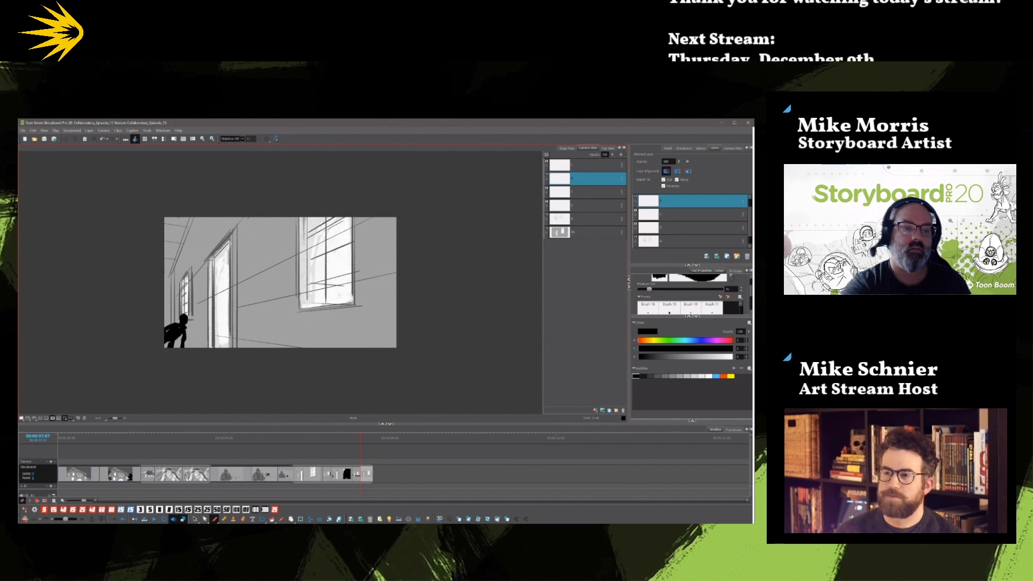
Review the figure's movement across the hallway panels, and add a panel after the crouching pose with its figure deleted.
key("Left")
key("Left")
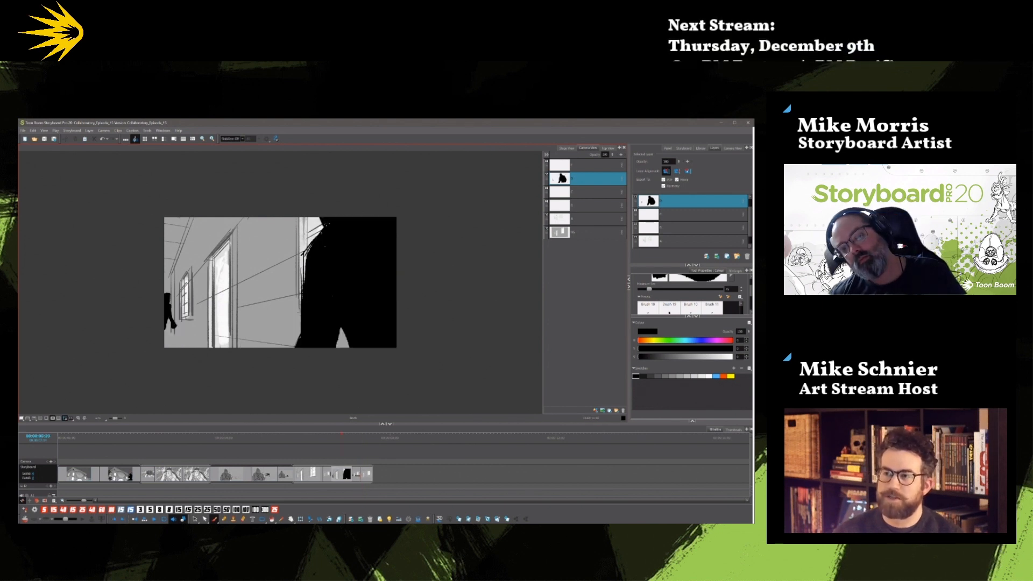
key("Right")
key("Left")
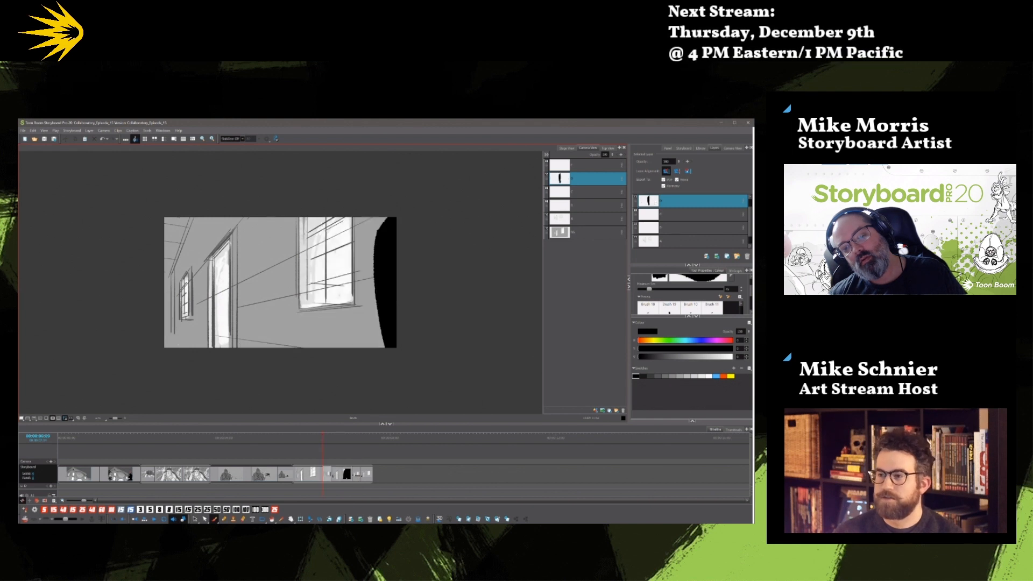
key("Right")
key("Right")
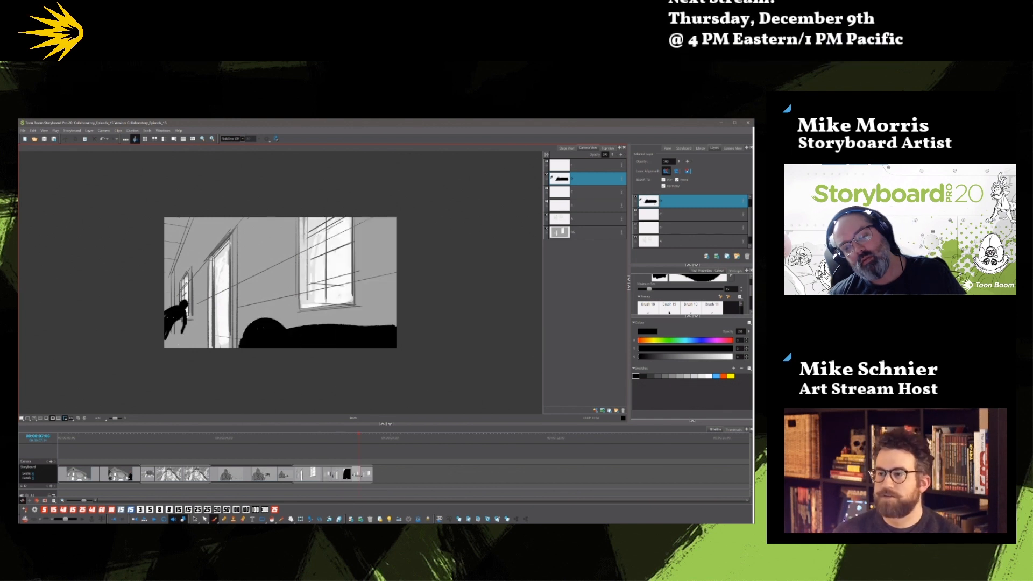
key("Right")
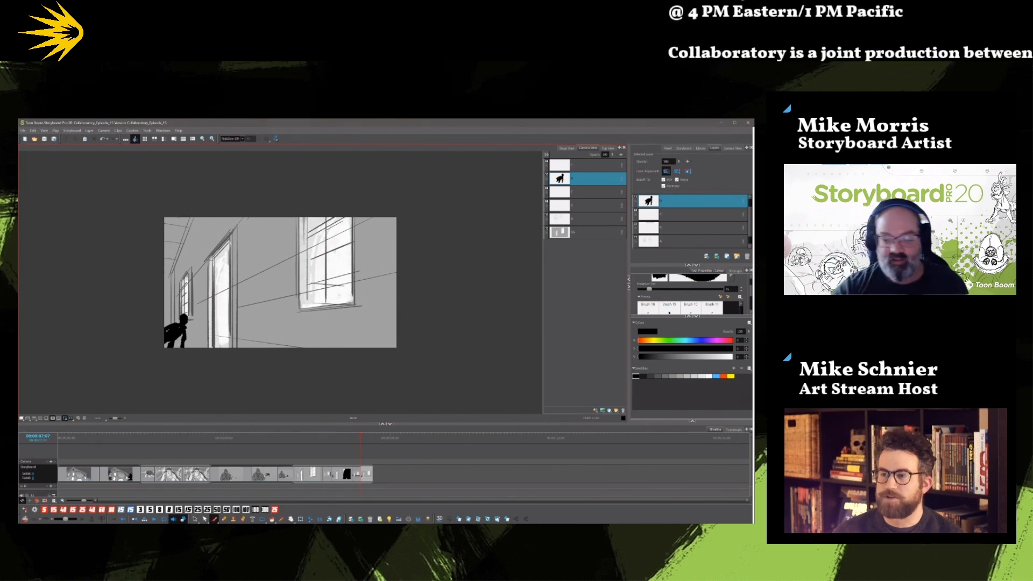
left_click(497, 518)
left_click(195, 519)
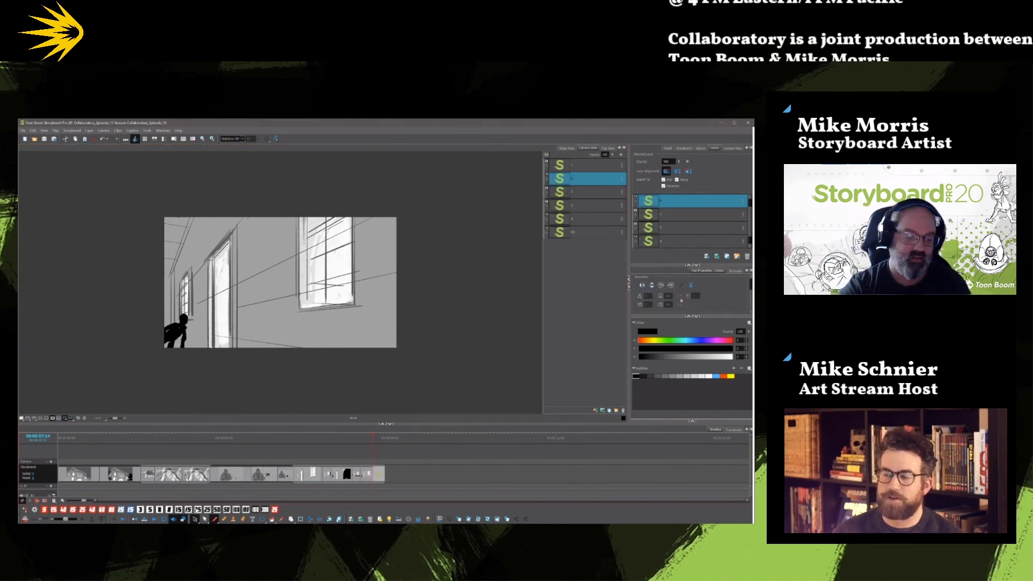
left_click(182, 328)
key("Delete")
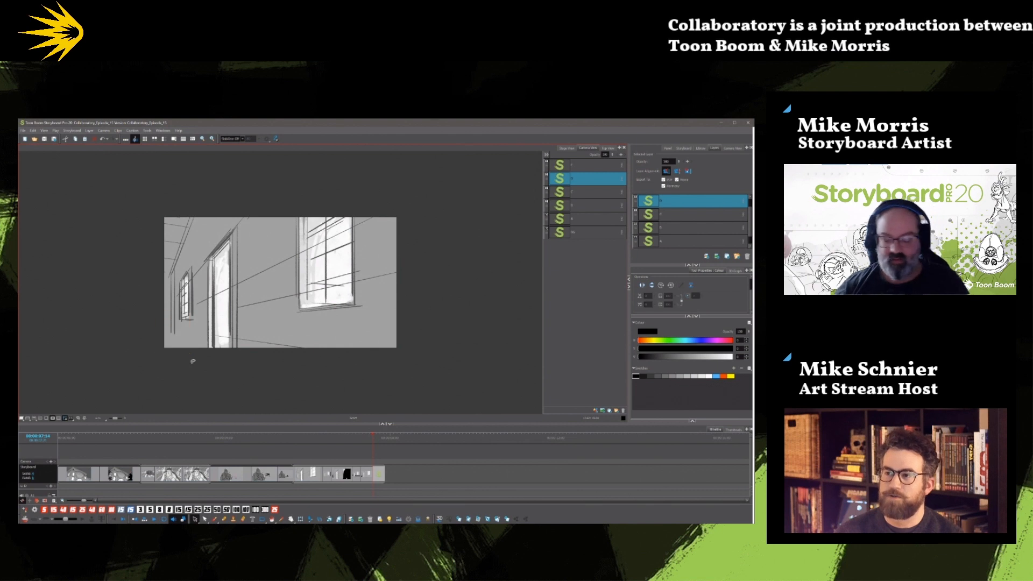
Squash the small crouching figure down toward the frame's lower edge in the second-to-last hallway panel.
key("Left")
key("Left")
key("Left")
key("Left")
key("Left")
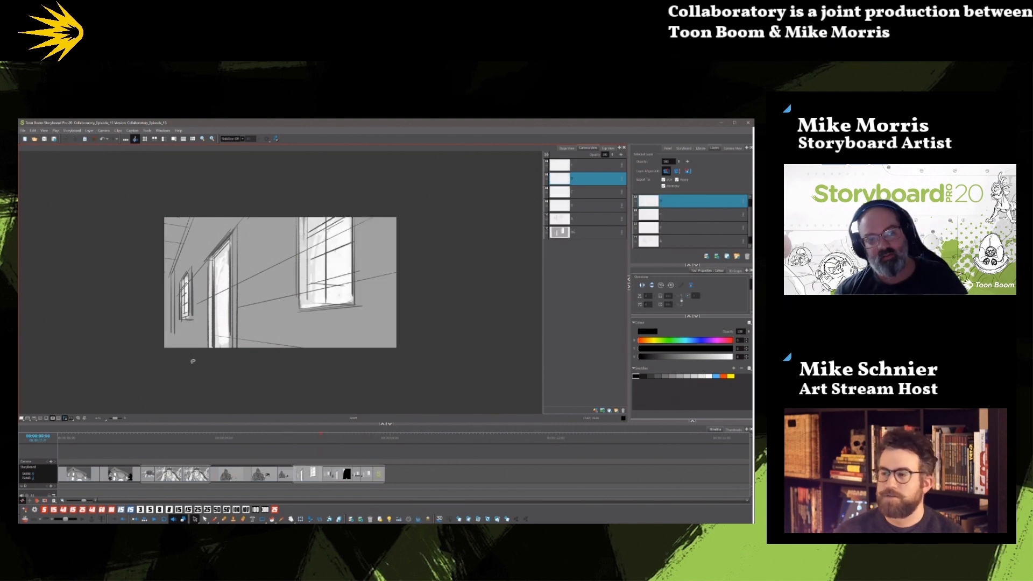
key("Right")
key("Right")
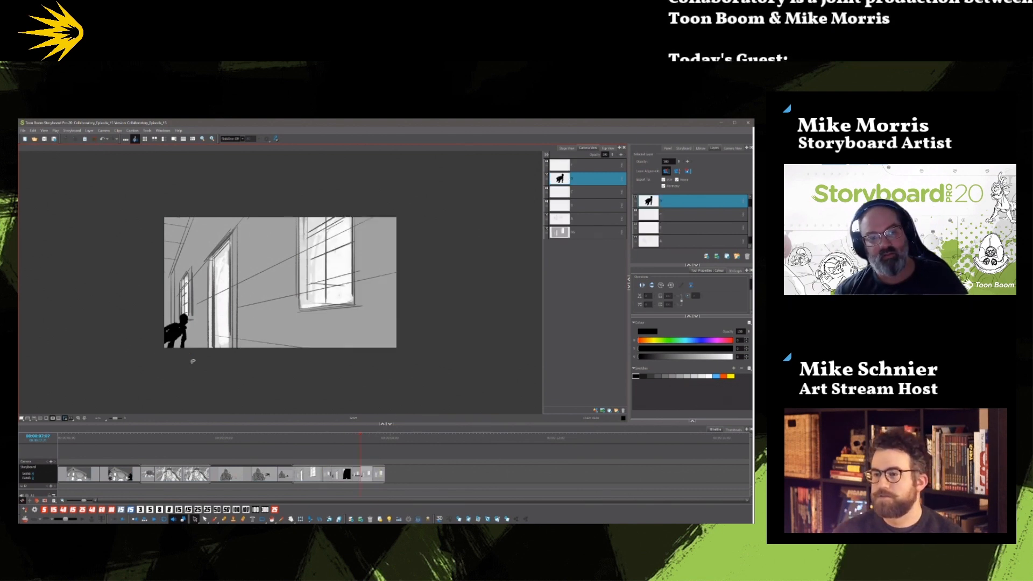
mouse_move(196, 353)
left_mouse_down()
mouse_move(160, 351)
mouse_move(179, 332)
mouse_move(185, 341)
left_mouse_up()
left_click(209, 351)
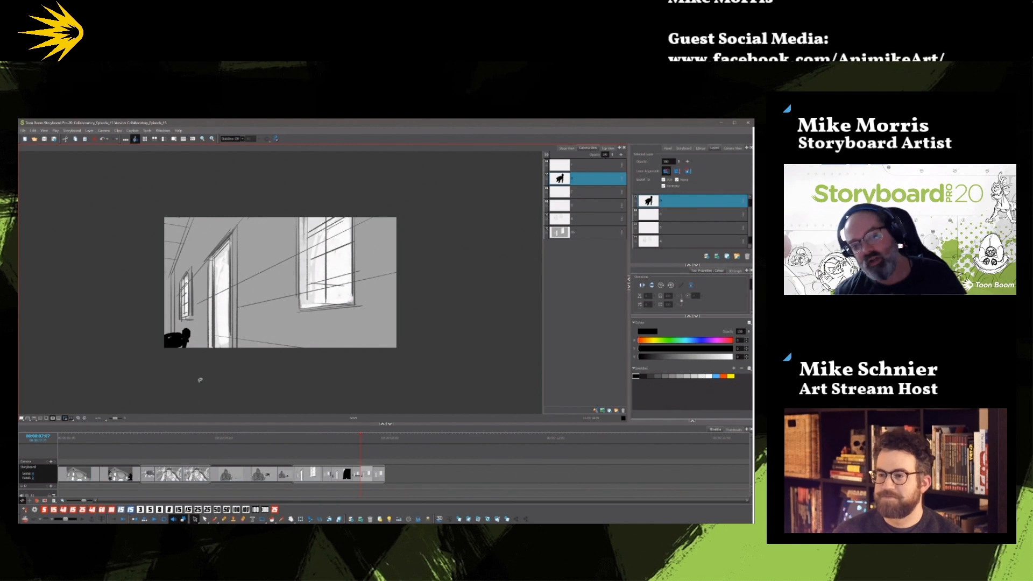
Add another hallway panel at the end and paint a large black silenced gun entering from the right, with grey smoke rising from its muzzle.
key(".")
key(".")
key(".")
key(".")
key(".")
key(".")
key(".")
key(".")
key(".")
key(".")
key(".")
key(".")
key(".")
key(".")
key(".")
key(".")
key(".")
key(".")
key(".")
key(".")
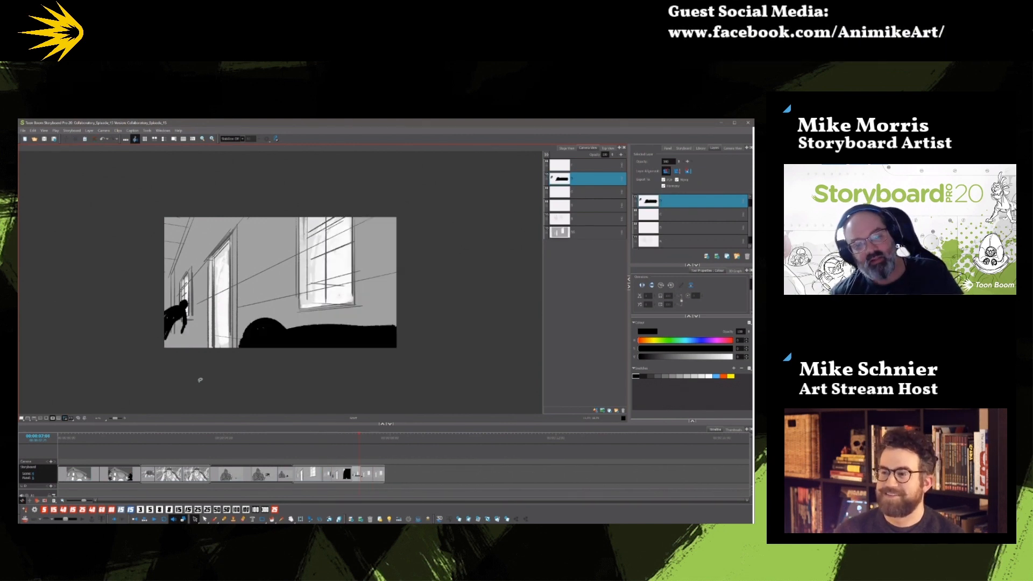
key(".")
key(".")
key(".")
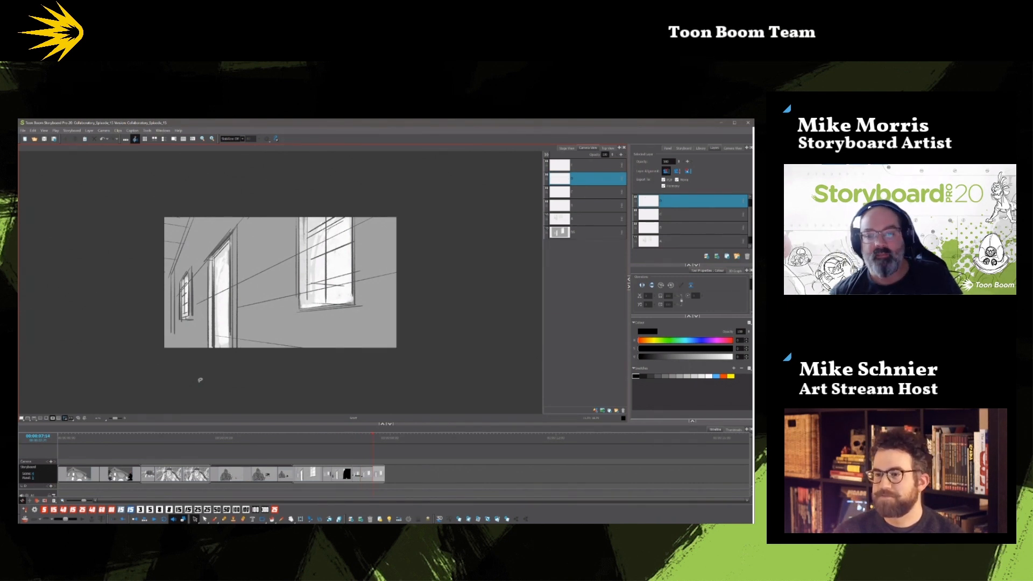
left_click(497, 520)
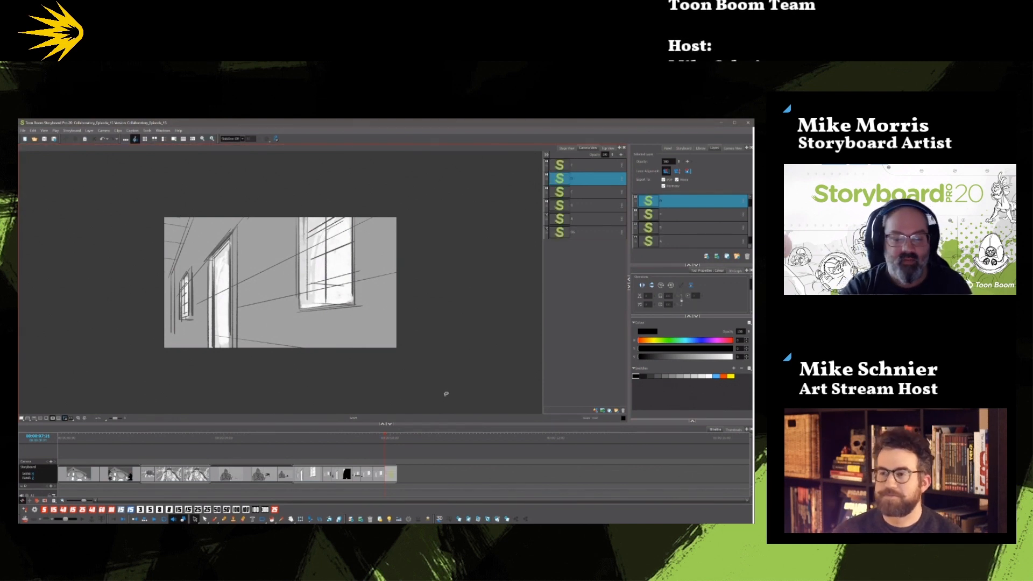
key("alt+b")
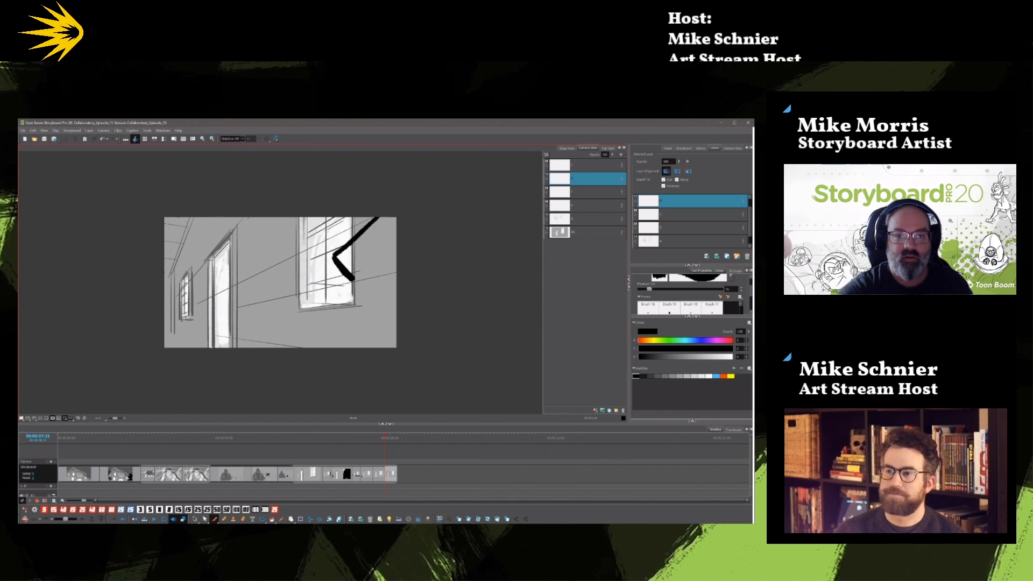
left_click_drag(352, 278, 397, 240)
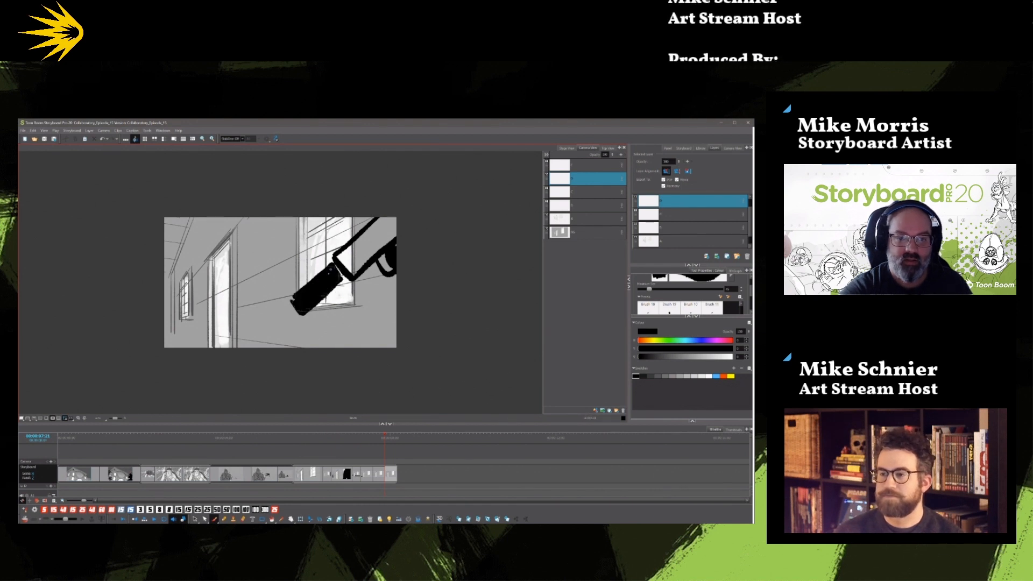
mouse_move(341, 258)
left_mouse_down()
mouse_move(394, 216)
mouse_move(366, 253)
left_mouse_up()
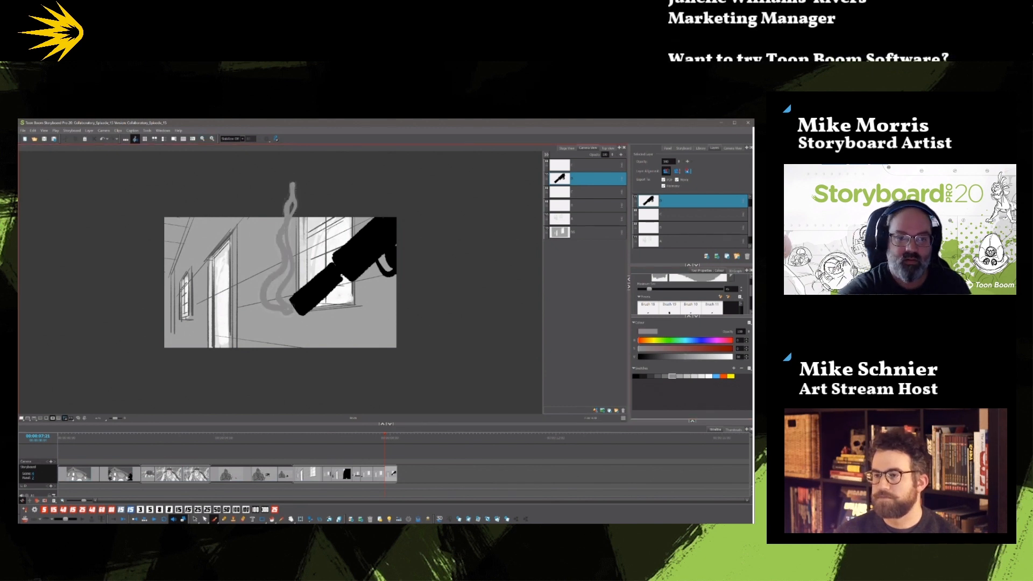
Finish the grey smoke plume rising from the gun's muzzle in the last hallway panel.
mouse_move(271, 284)
left_mouse_down()
mouse_move(283, 278)
mouse_move(294, 174)
left_mouse_up()
mouse_move(385, 436)
left_mouse_down()
mouse_move(234, 437)
mouse_move(384, 437)
left_mouse_up()
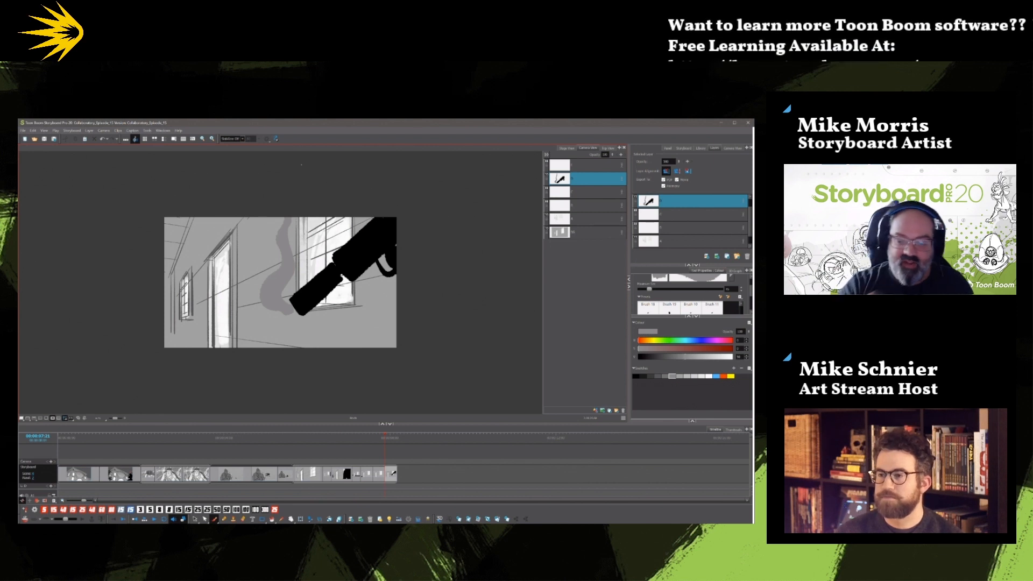
Add a new blank scene after the hallway shot and show it in the Stage view.
left_click(497, 519)
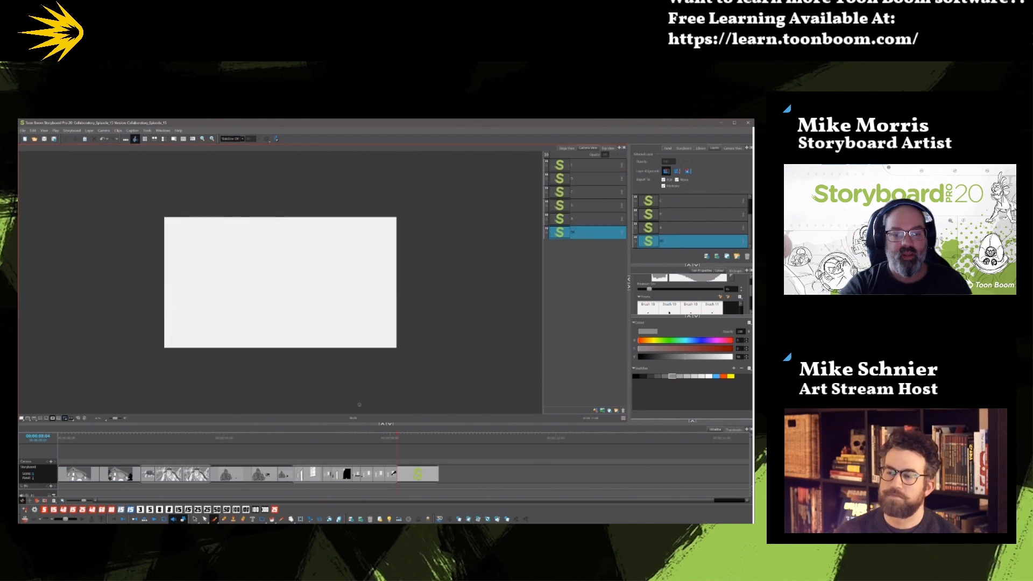
left_click(217, 518)
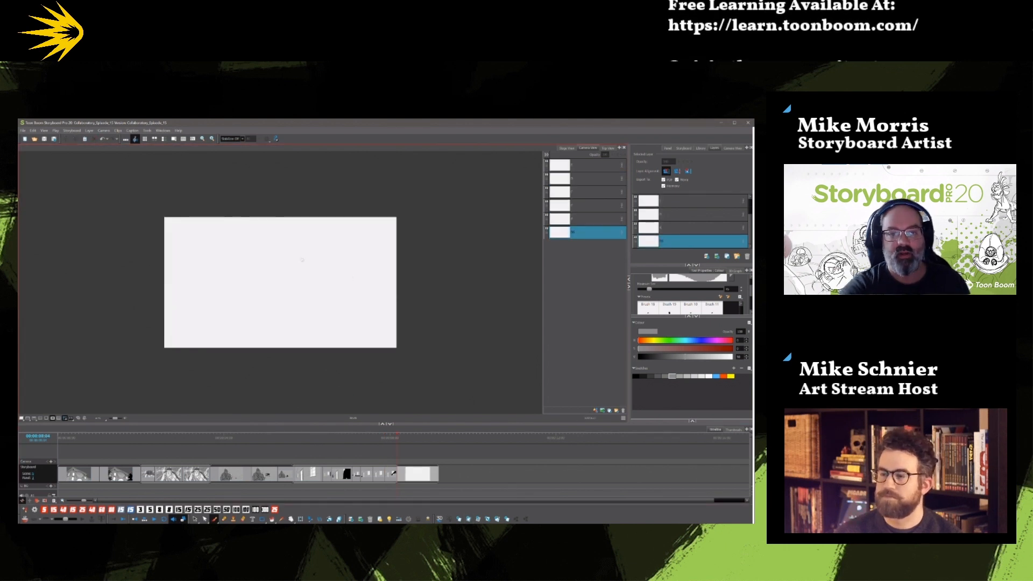
left_click(567, 149)
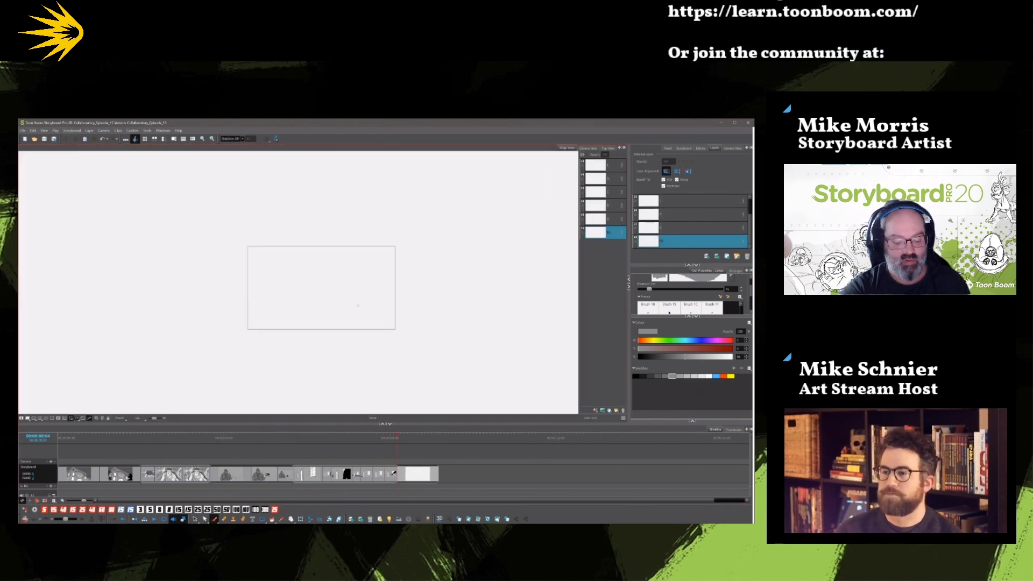
key("shift+m")
key("1")
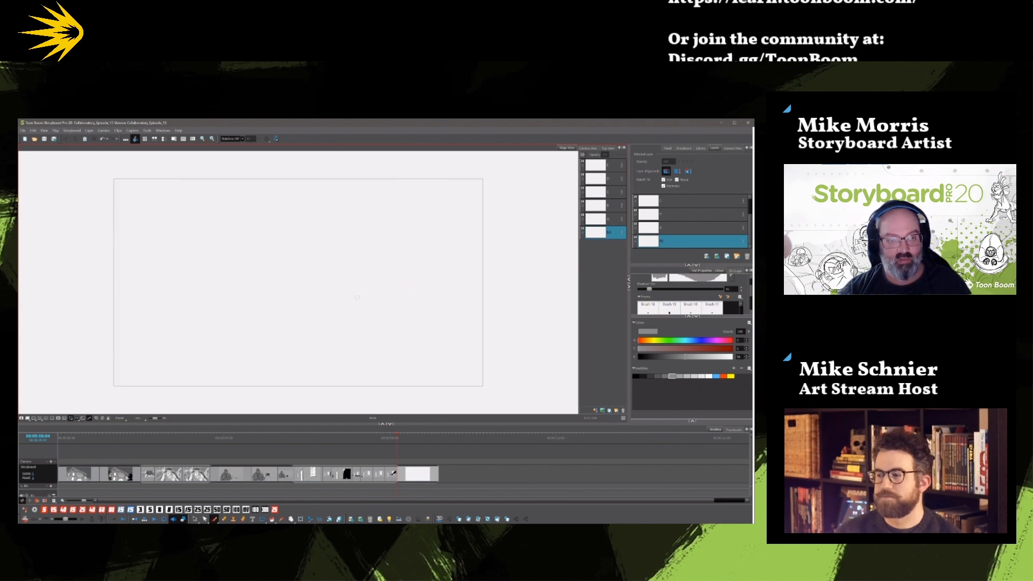
left_click_drag(357, 297, 380, 279)
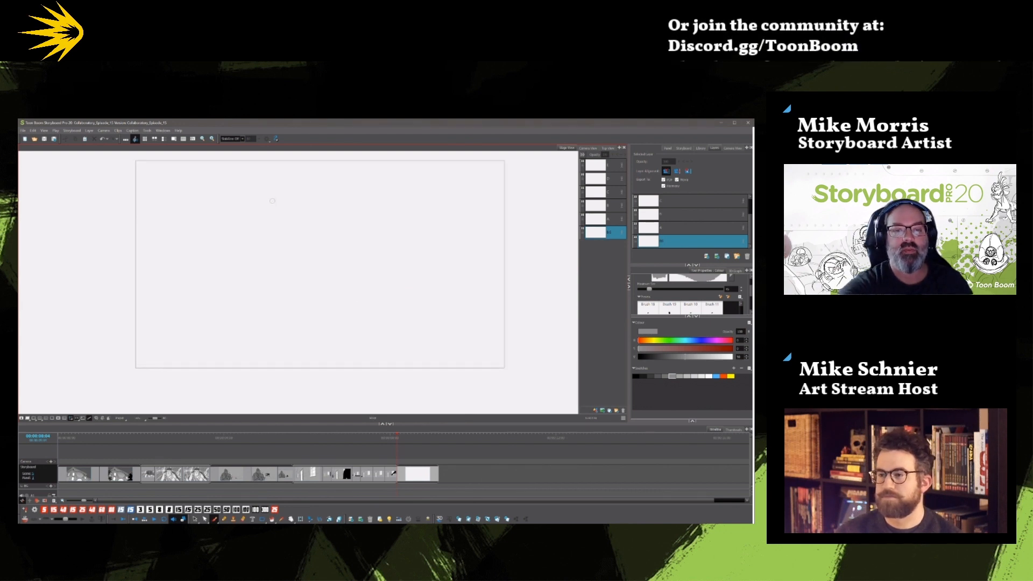
Sketch a tall double-lined door frame in grey in the middle of the new scene, its sides running past the frame's lower edge.
left_click_drag(269, 197, 272, 385)
key("ctrl+z")
left_click_drag(255, 189, 255, 391)
mouse_move(252, 188)
left_mouse_down()
mouse_move(377, 188)
mouse_move(379, 387)
left_mouse_up()
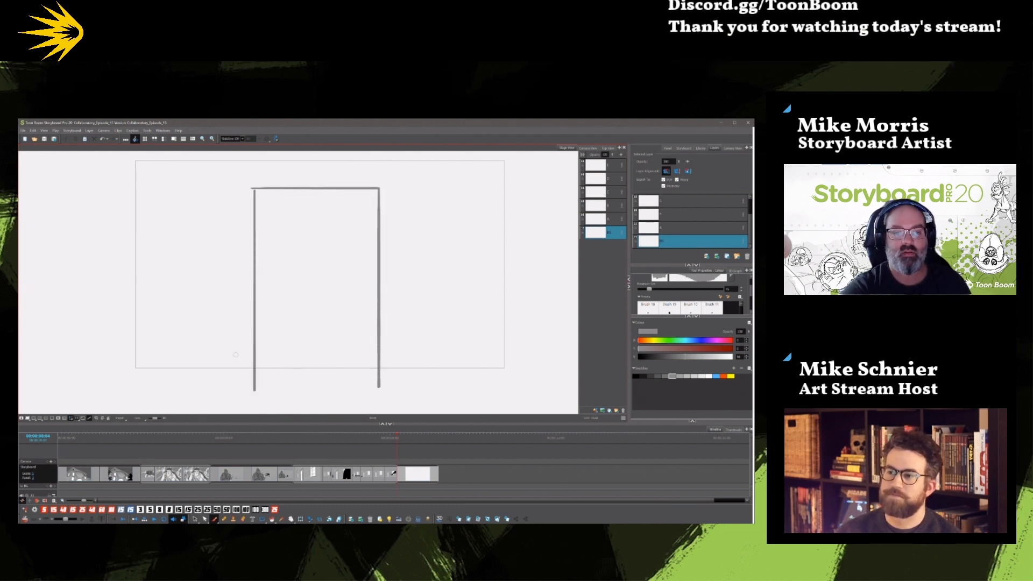
mouse_move(245, 384)
left_mouse_down()
mouse_move(245, 210)
mouse_move(303, 181)
mouse_move(393, 181)
mouse_move(391, 399)
left_mouse_up()
Sketch a long hanging curtain with vertical folds and a short rod to the right of the doorway.
left_click_drag(462, 163, 446, 380)
left_click_drag(477, 207, 469, 406)
left_click_drag(482, 193, 481, 247)
left_click_drag(486, 163, 487, 392)
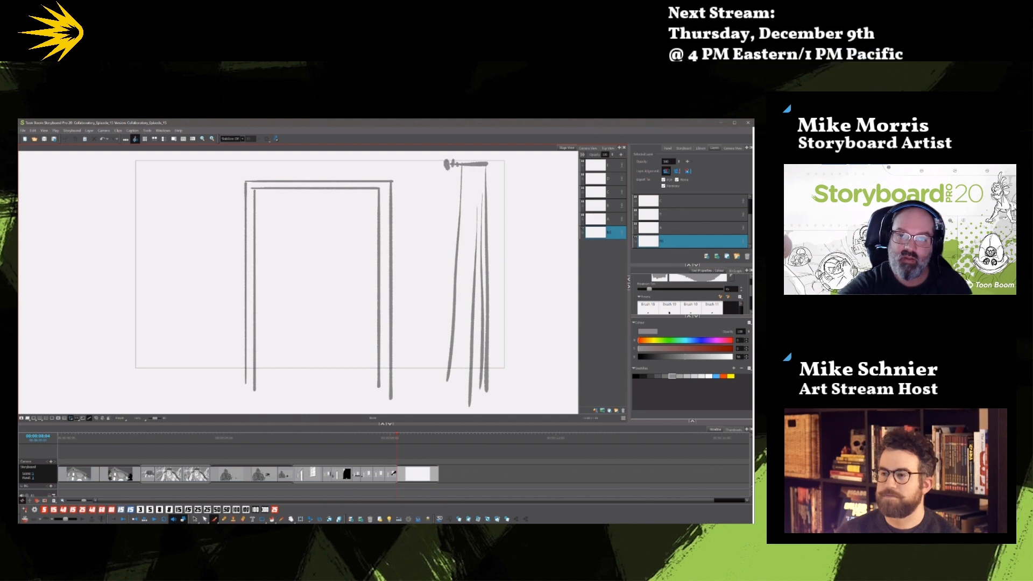
left_click_drag(456, 174, 443, 385)
left_click_drag(468, 212, 458, 401)
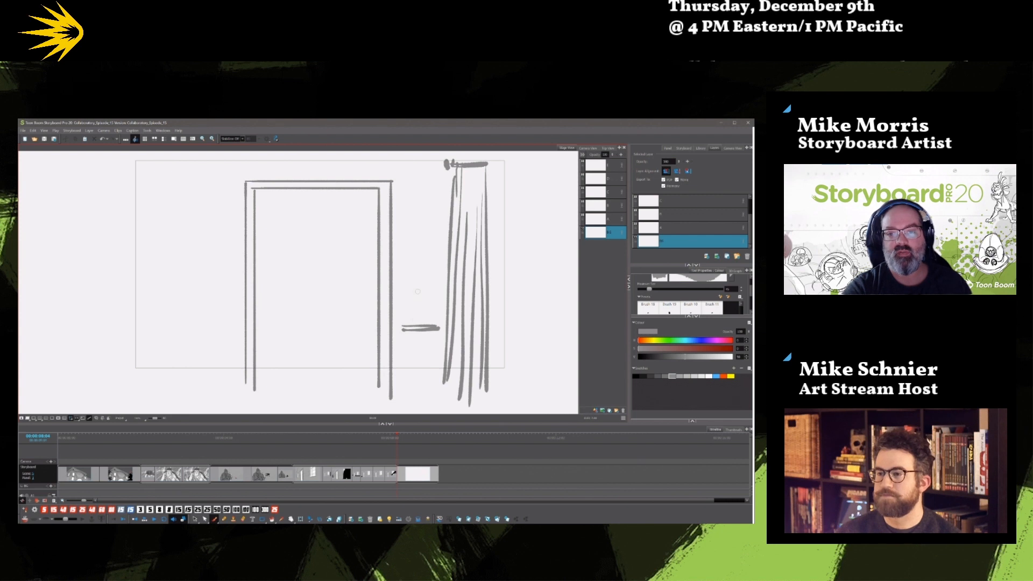
Draw a leafy plant in a round pot on a small base between the doorway and the curtain.
left_click_drag(418, 308, 416, 320)
mouse_move(418, 277)
left_mouse_down()
mouse_move(420, 295)
mouse_move(403, 293)
mouse_move(402, 344)
mouse_move(413, 362)
mouse_move(439, 350)
mouse_move(418, 364)
mouse_move(429, 293)
mouse_move(436, 305)
mouse_move(423, 317)
left_mouse_up()
left_click_drag(434, 312, 436, 321)
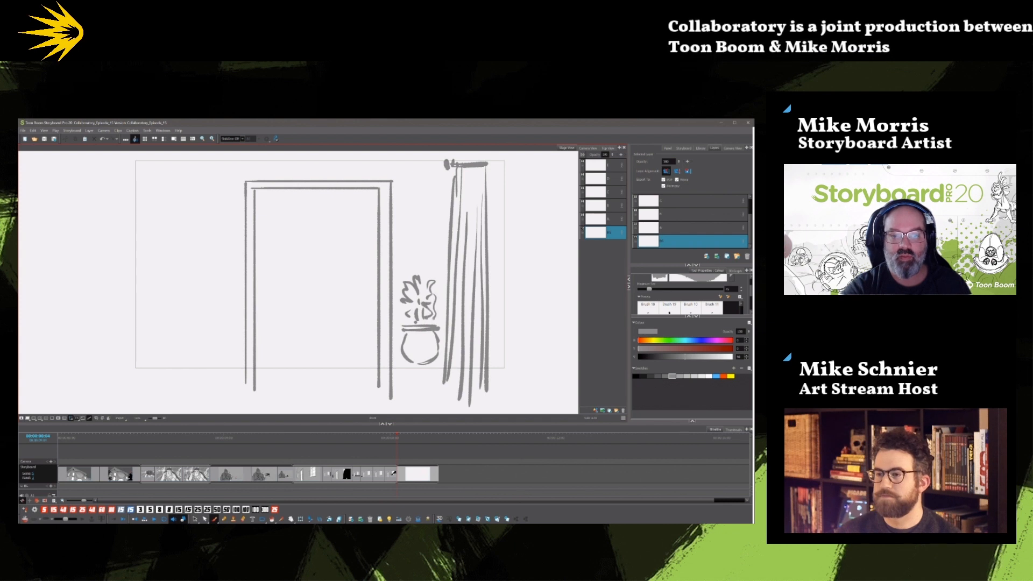
left_click_drag(444, 357, 395, 361)
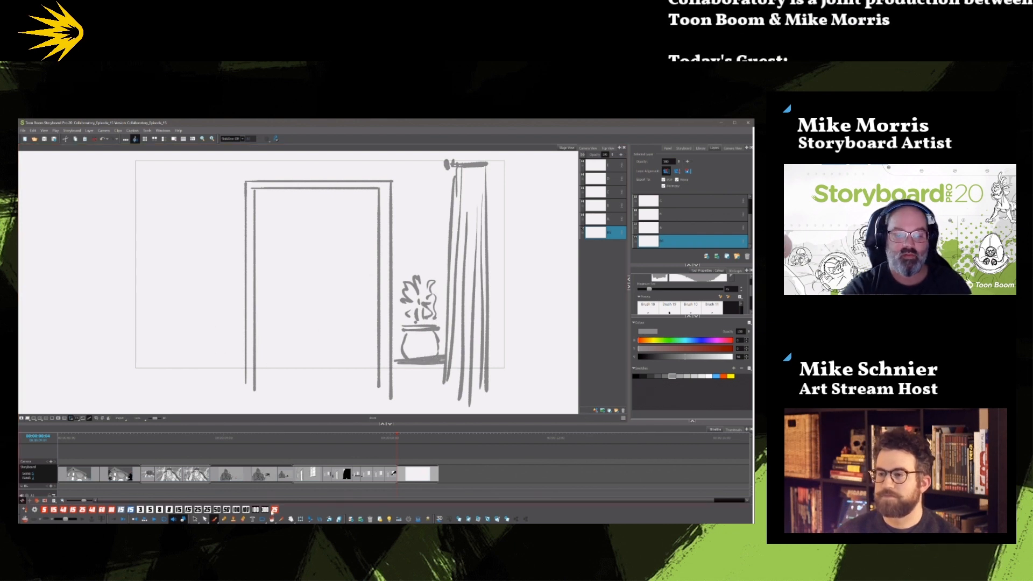
Duplicate the curtain and potted plant, flip the copy horizontally, and place it on the left side of the doorway.
key("alt+s")
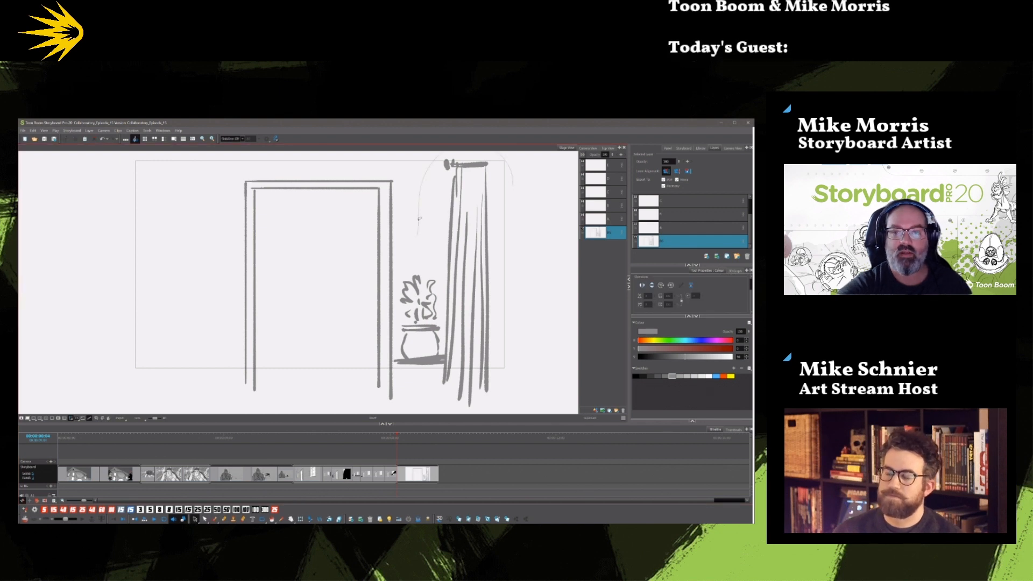
left_click_drag(451, 399, 509, 394)
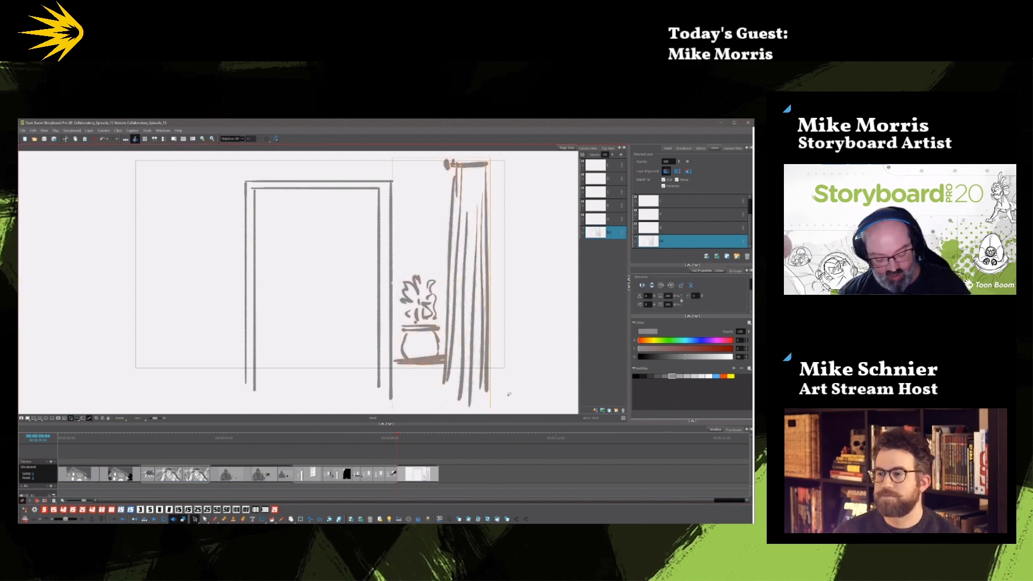
key("4")
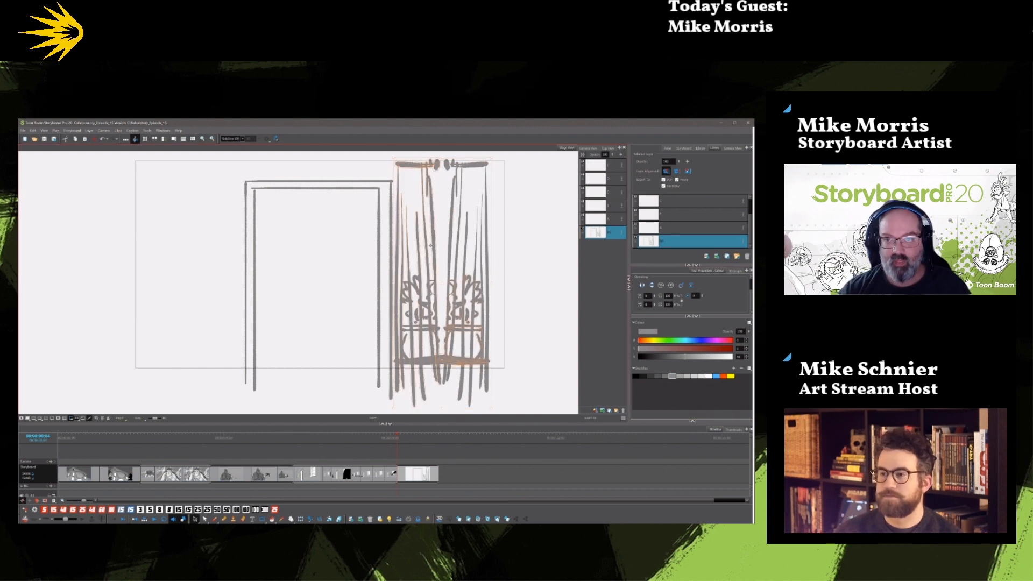
left_click_drag(428, 238, 178, 240)
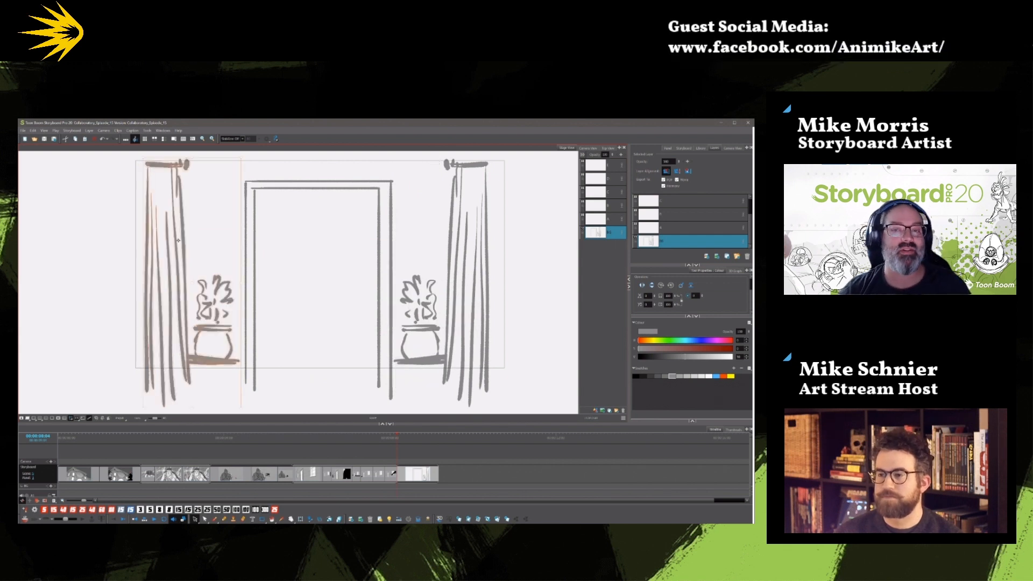
left_click(307, 317)
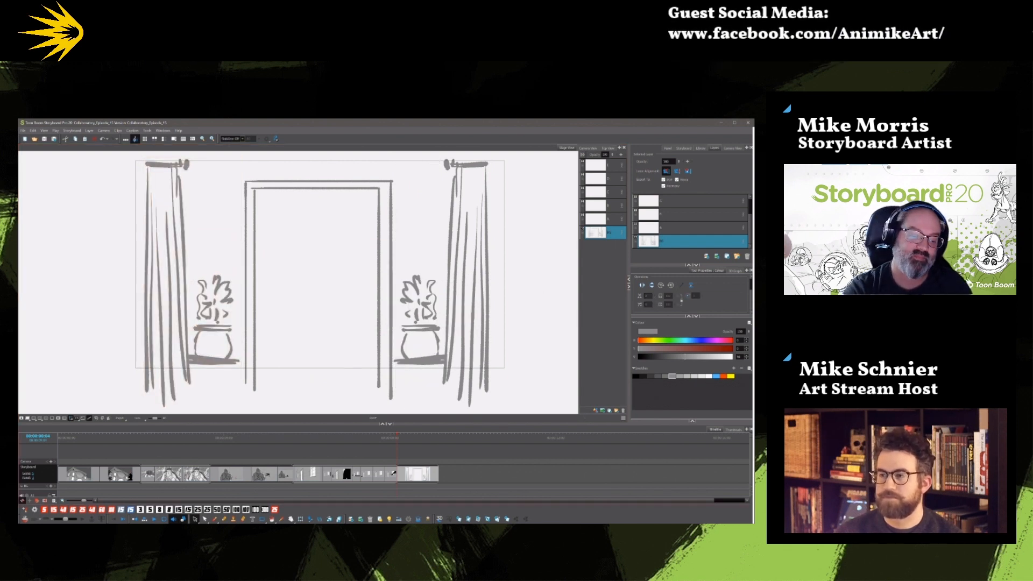
Draw short horizontal grey lines extending outward from the outer edge of the right curtain.
left_click(214, 519)
mouse_move(486, 181)
left_mouse_down()
mouse_move(519, 180)
mouse_move(517, 188)
left_mouse_up()
left_click_drag(487, 319, 513, 323)
left_click_drag(487, 223, 527, 222)
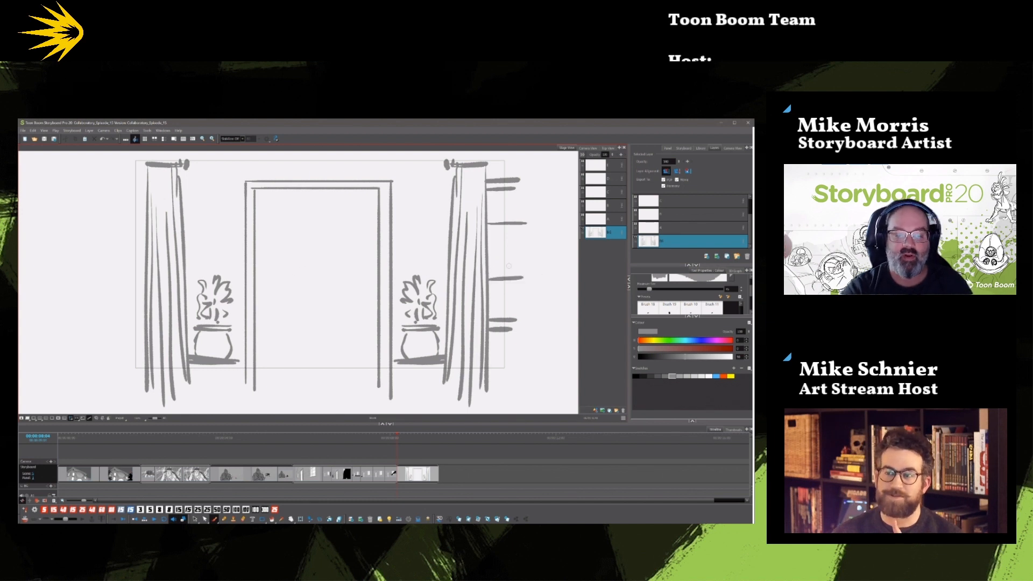
Place a horizontally mirrored copy of the short horizontal lines beside the outer edge of the left curtain.
left_click(195, 519)
left_click_drag(498, 228, 513, 349)
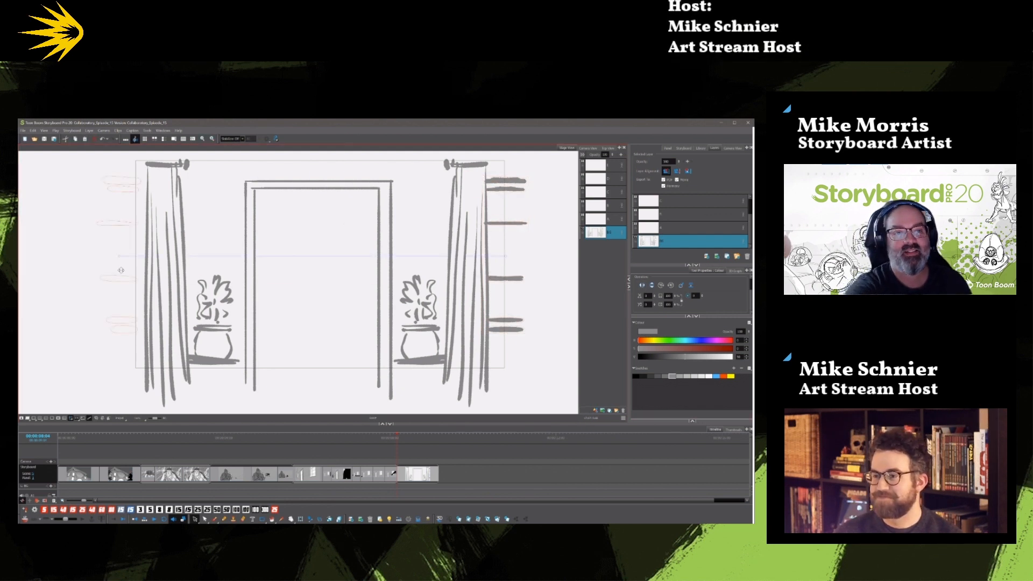
left_click_drag(120, 272, 127, 270)
left_click(520, 312)
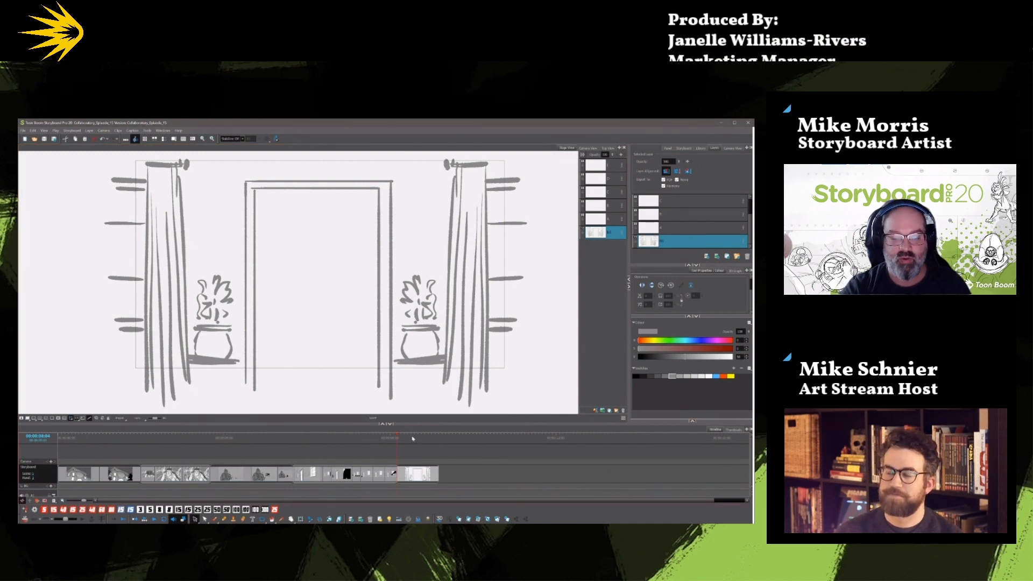
left_click(215, 519)
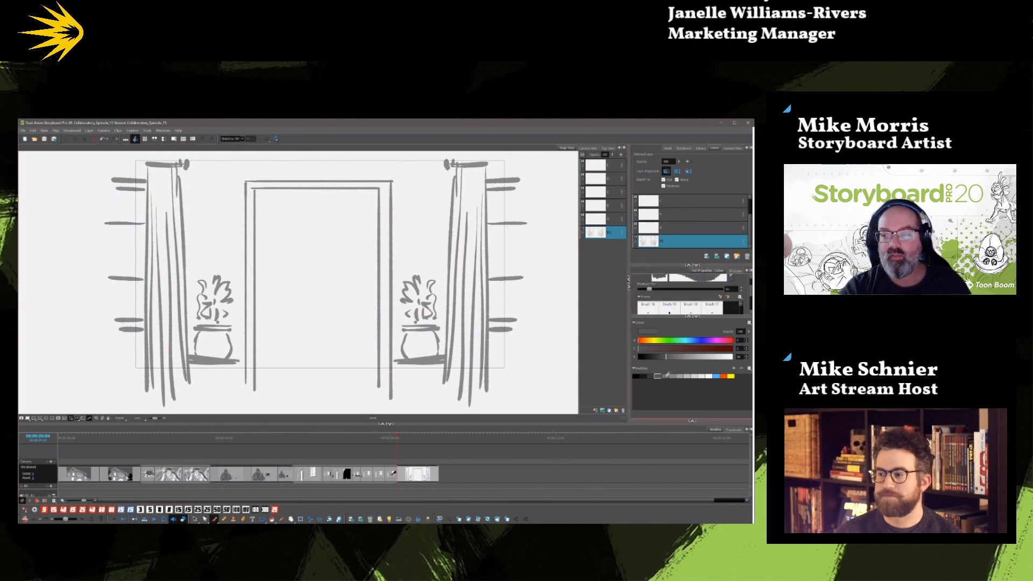
left_click(665, 375)
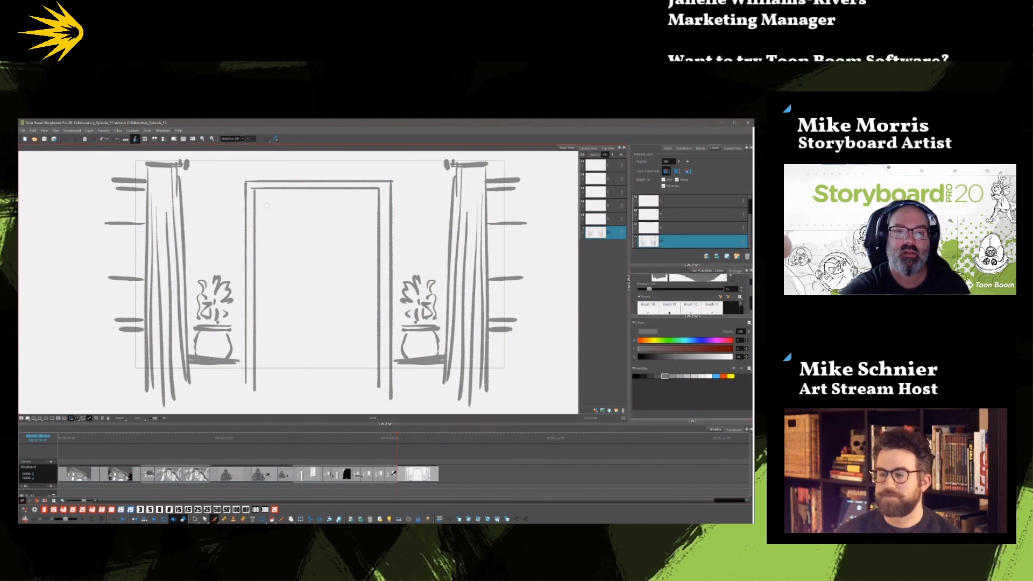
left_click_drag(751, 293, 751, 309)
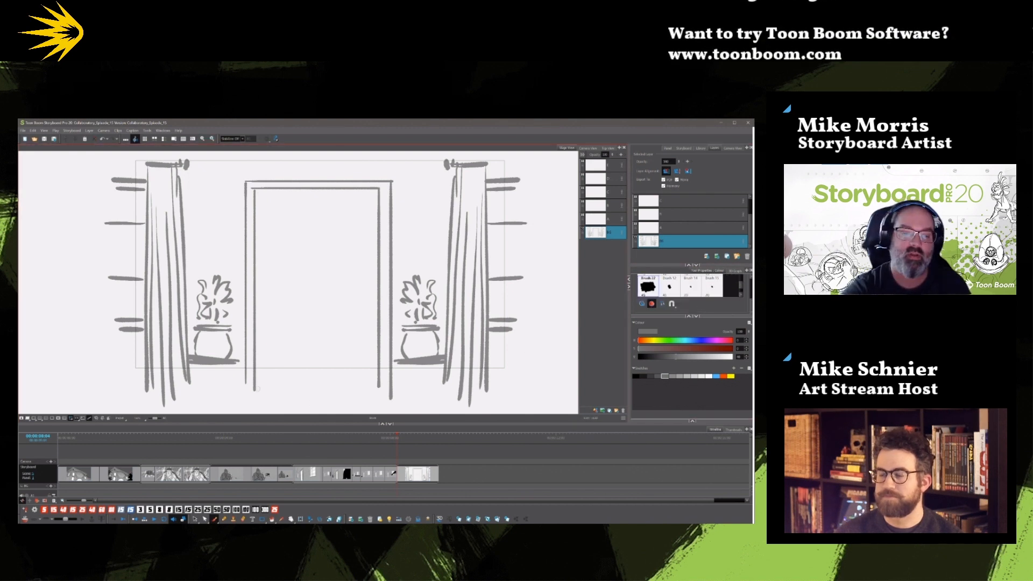
left_click_drag(257, 390, 258, 191)
mouse_move(257, 191)
left_mouse_down()
mouse_move(373, 192)
mouse_move(375, 366)
mouse_move(375, 394)
mouse_move(257, 390)
left_mouse_up()
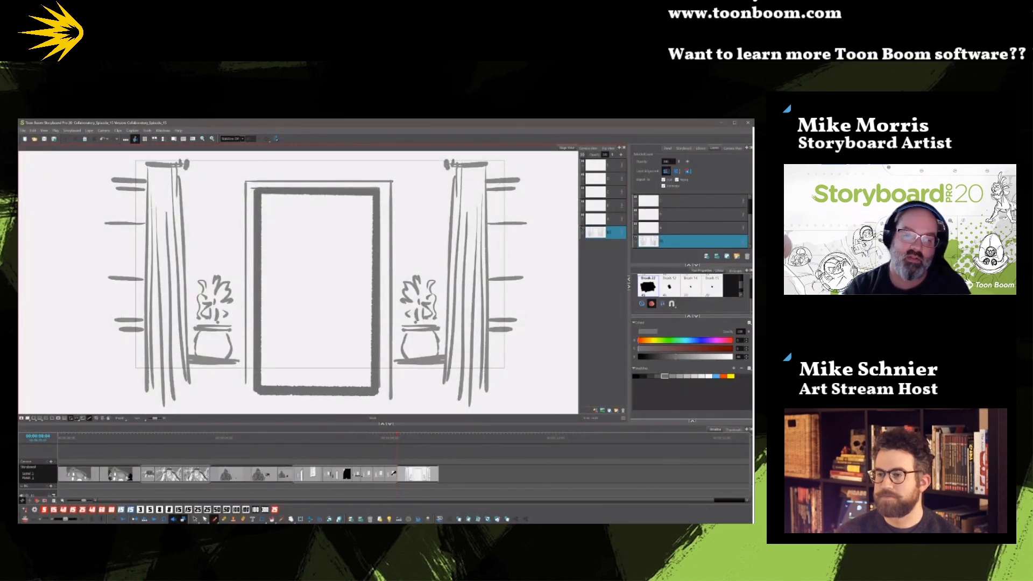
key("ctrl+z")
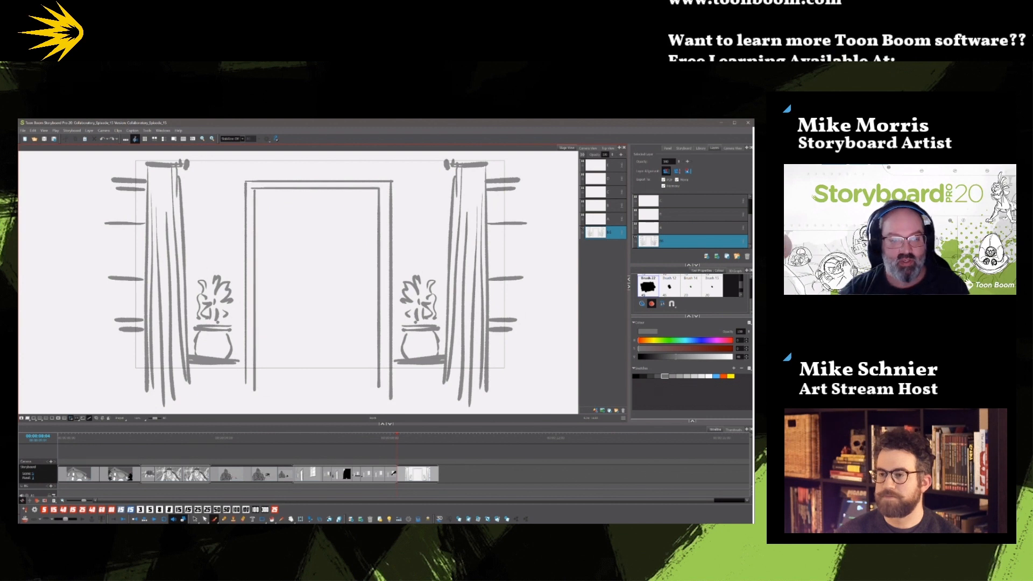
Paint the whole doorway opening solid mid grey with the thick brush, drawing behind the existing lines.
left_click(642, 304)
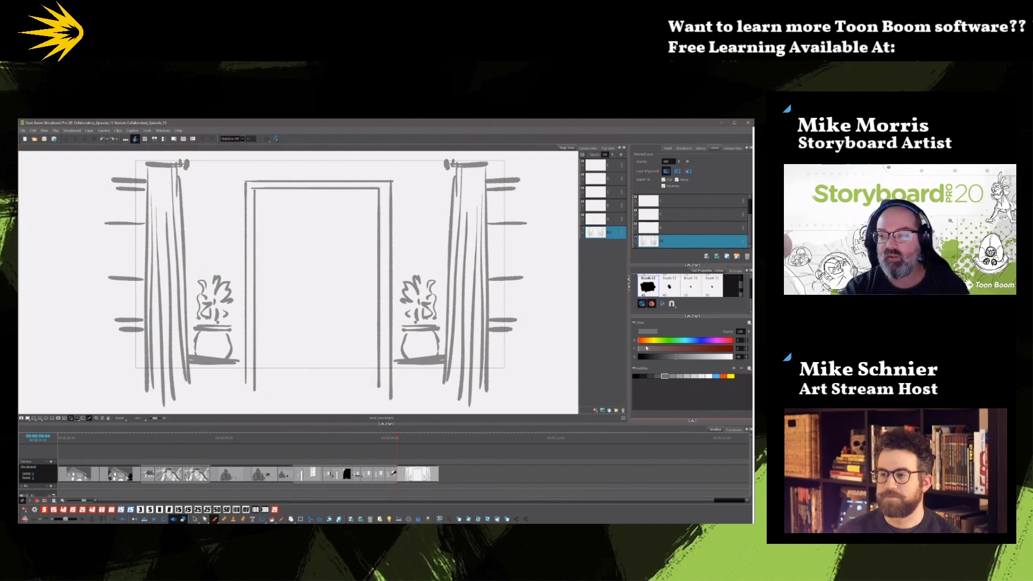
left_click(679, 375)
mouse_move(256, 391)
left_mouse_down()
mouse_move(257, 192)
mouse_move(377, 191)
mouse_move(375, 388)
mouse_move(256, 389)
left_mouse_up()
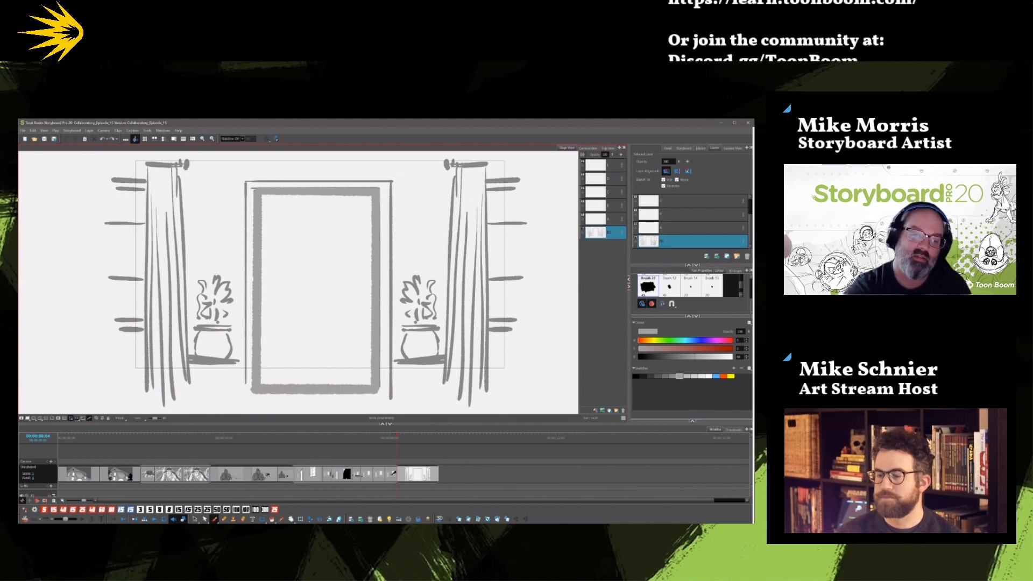
left_click_drag(258, 197, 257, 192)
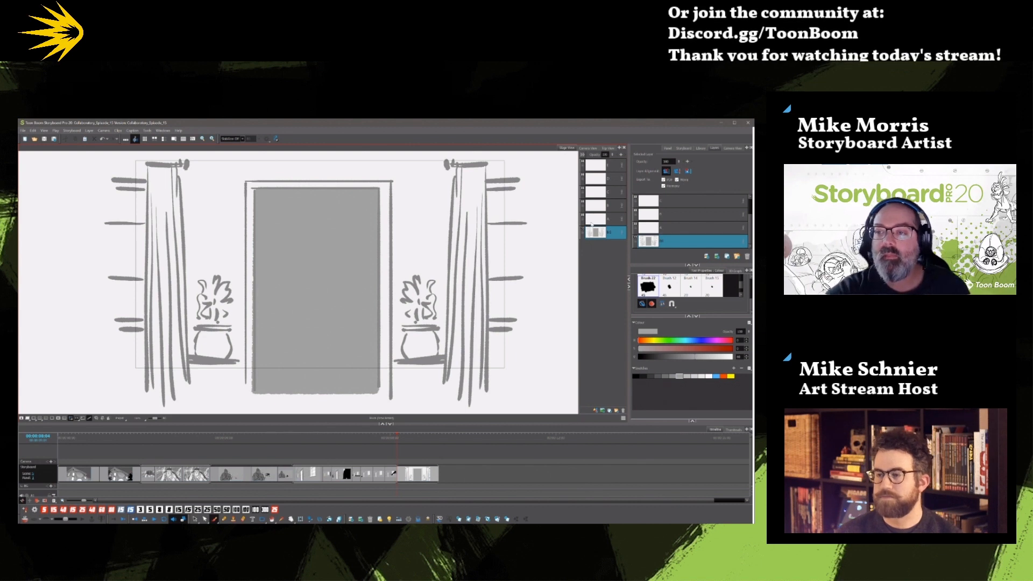
Draw thin darker grey inset lines with diagonal upper corners inside the doorway to show its depth, using a fine brush without drawing behind.
left_click(712, 285)
left_click_drag(750, 304, 750, 285)
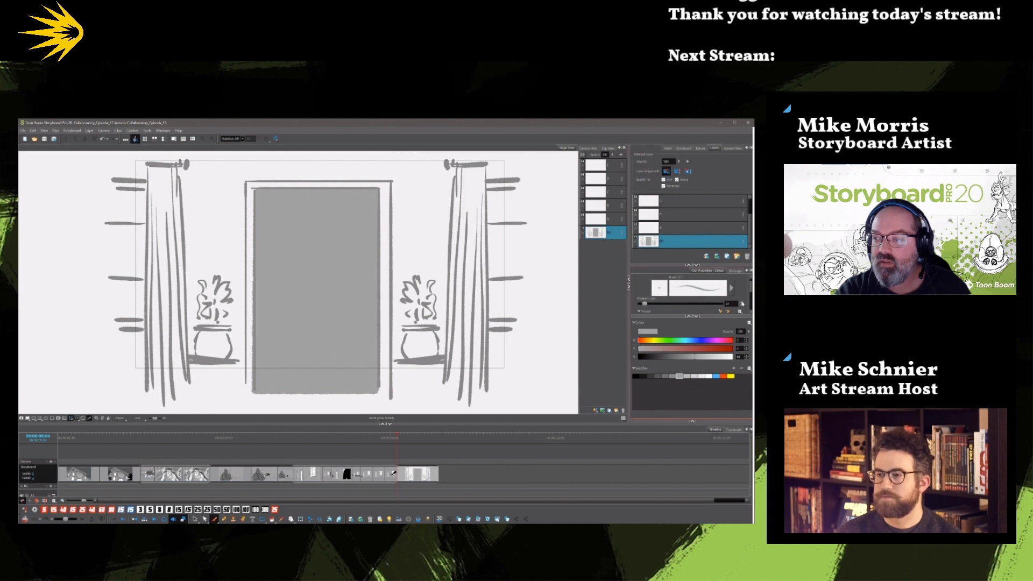
left_click(666, 378)
left_click_drag(750, 287, 751, 293)
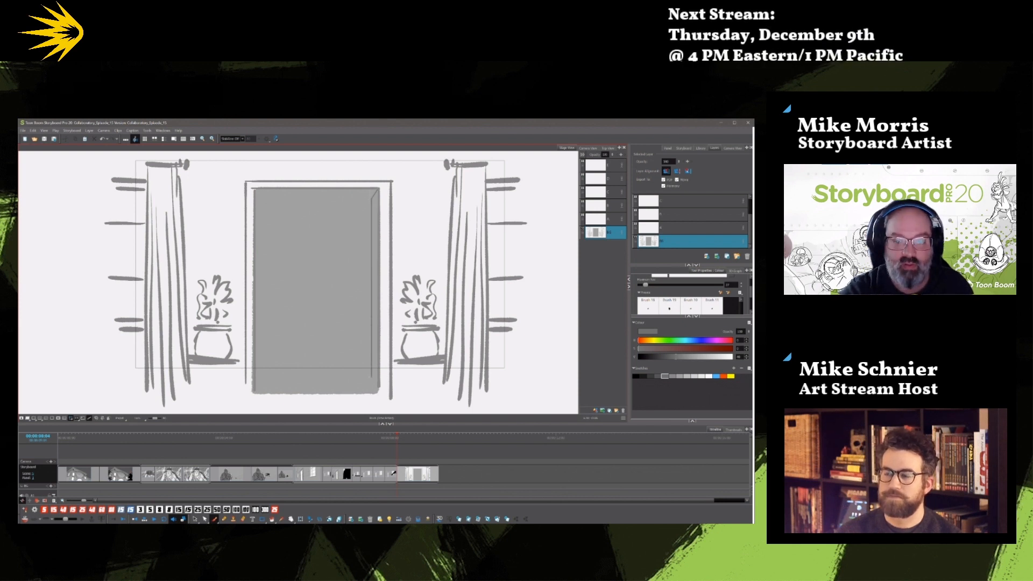
key("ctrl+z")
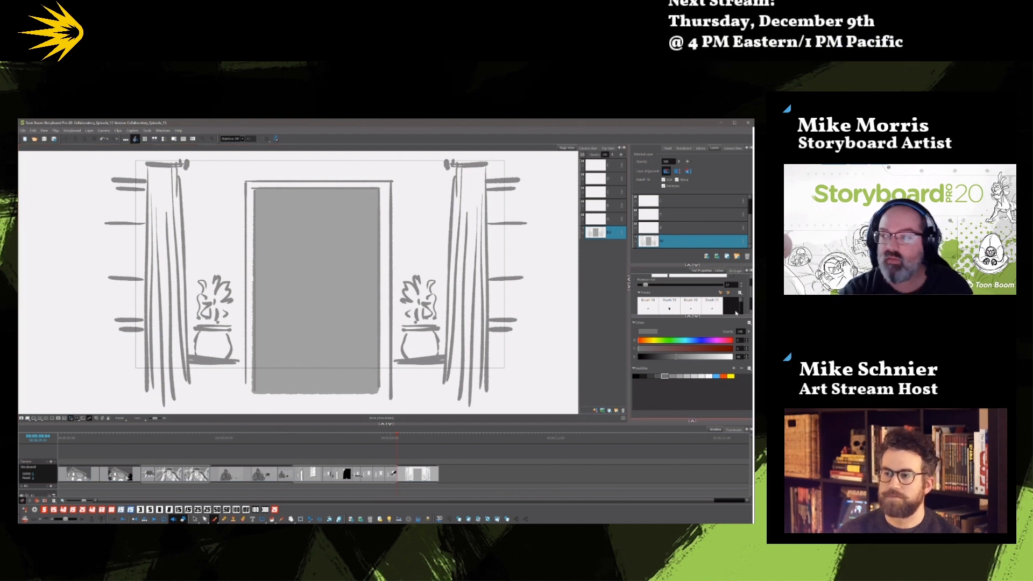
left_click_drag(752, 294, 751, 306)
left_click(644, 305)
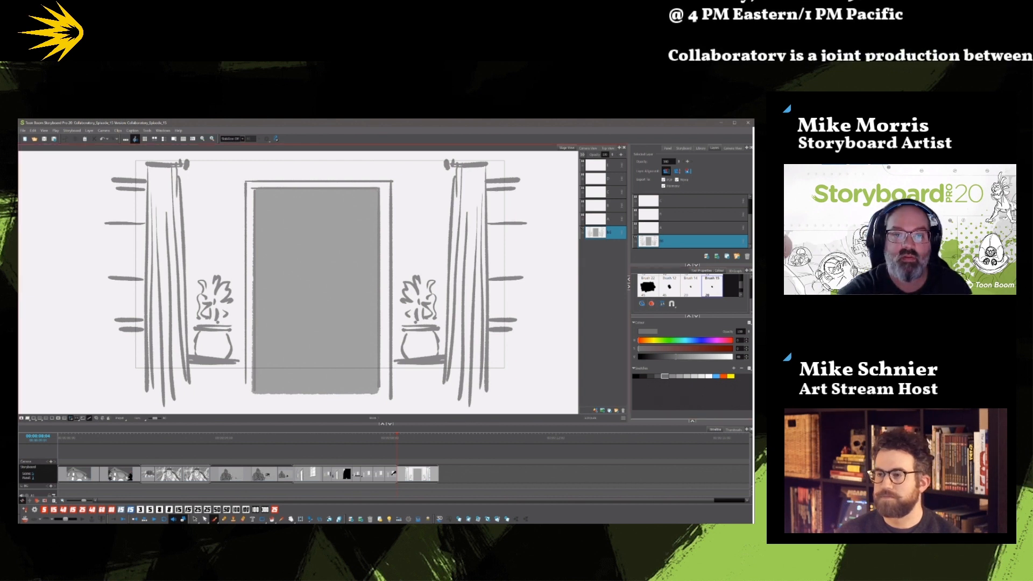
left_click_drag(370, 198, 263, 197)
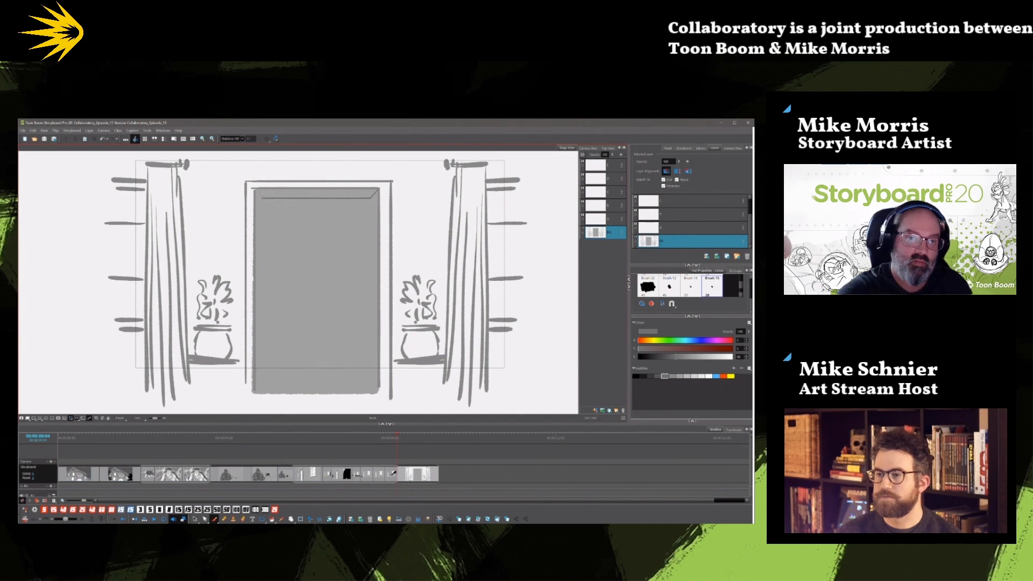
left_click_drag(263, 198, 263, 408)
left_click_drag(371, 198, 370, 408)
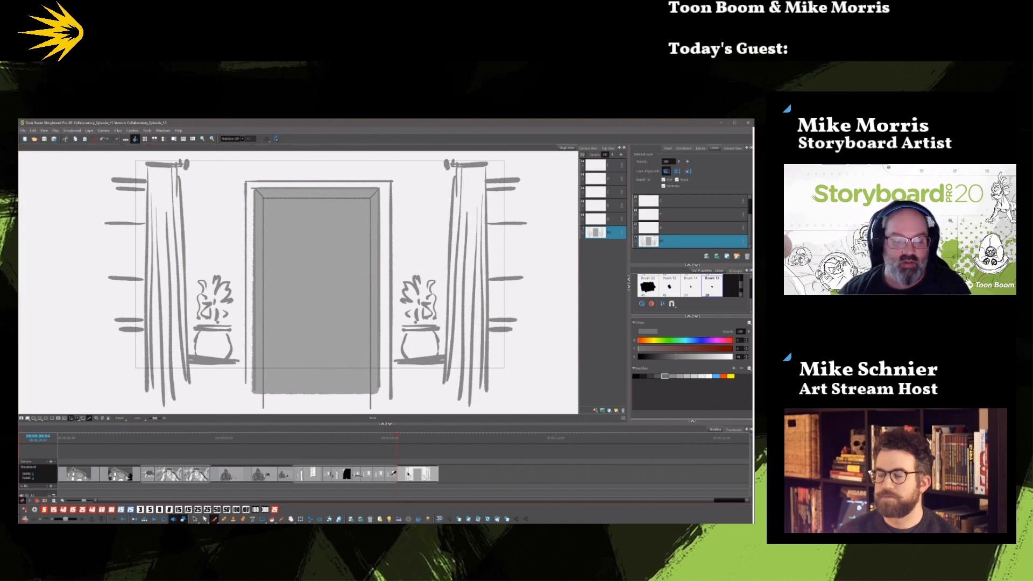
Try a lighter grey on the doorway's inset lines, undo it and save the storyboard.
key("alt+s")
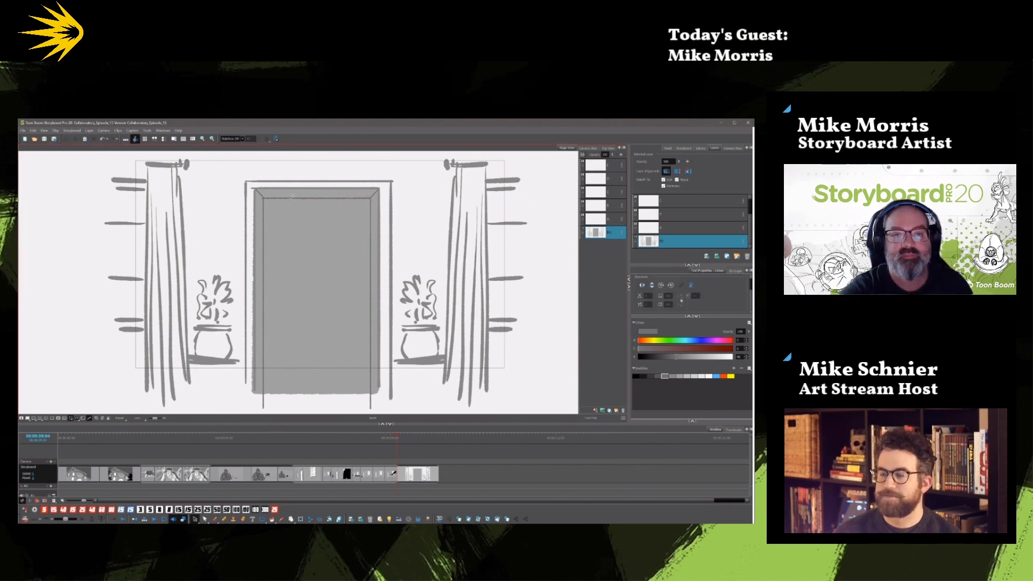
left_click(312, 212)
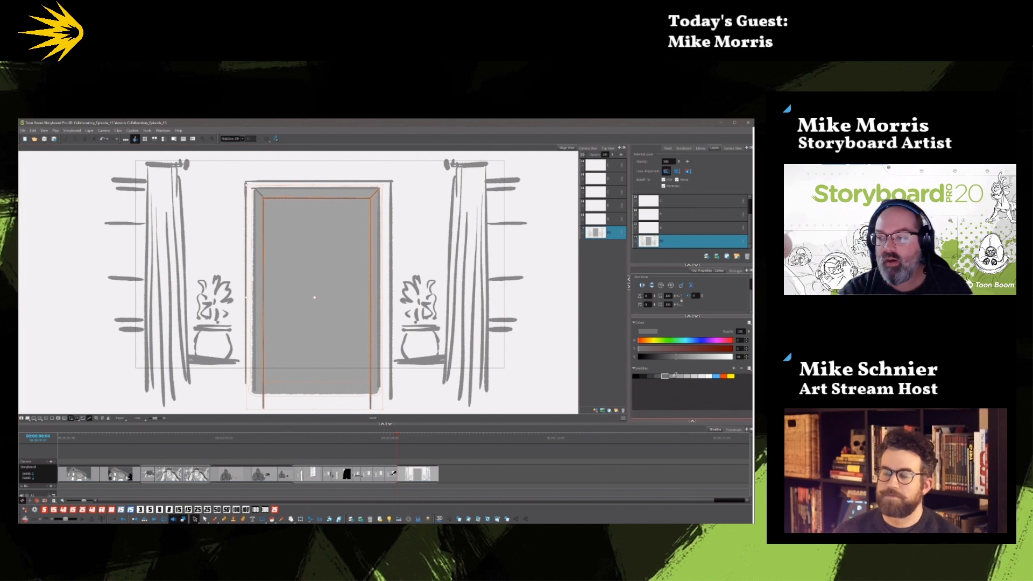
left_click(672, 376)
key("ctrl+z")
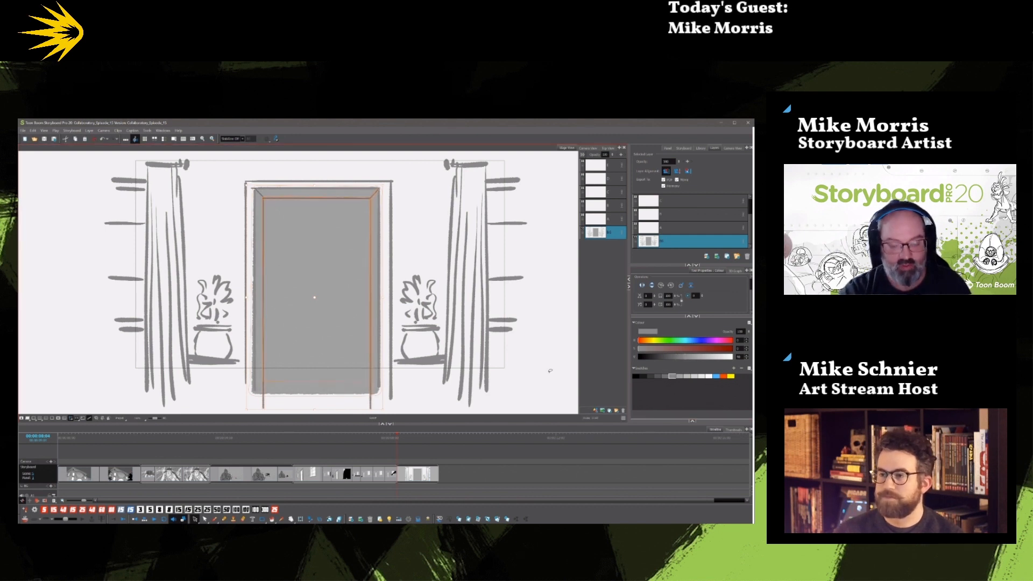
key("ctrl+s")
left_click(533, 358)
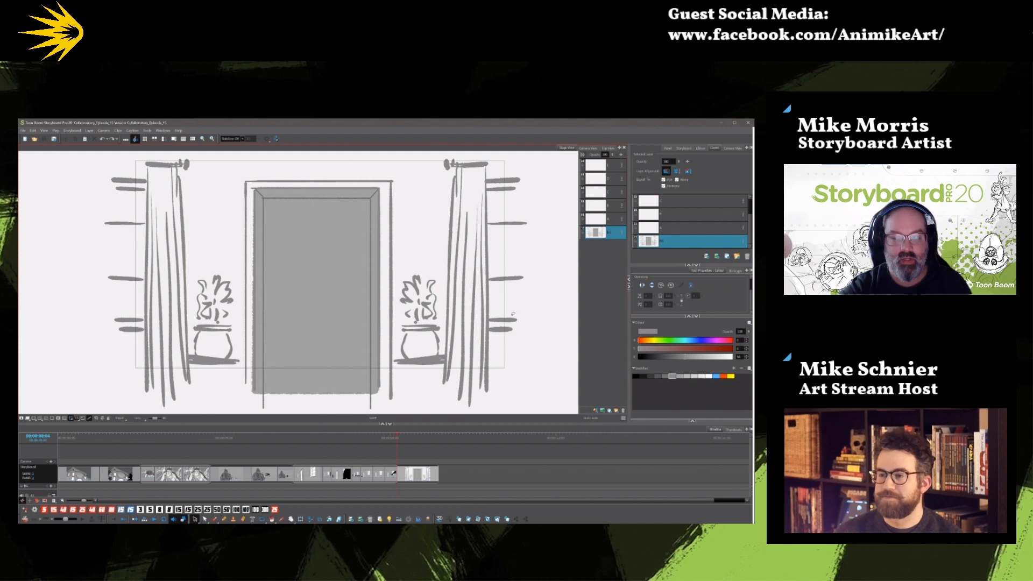
Move all the artwork of the doorway scene from the bottom layer to the second layer from the top.
key("ctrl+a")
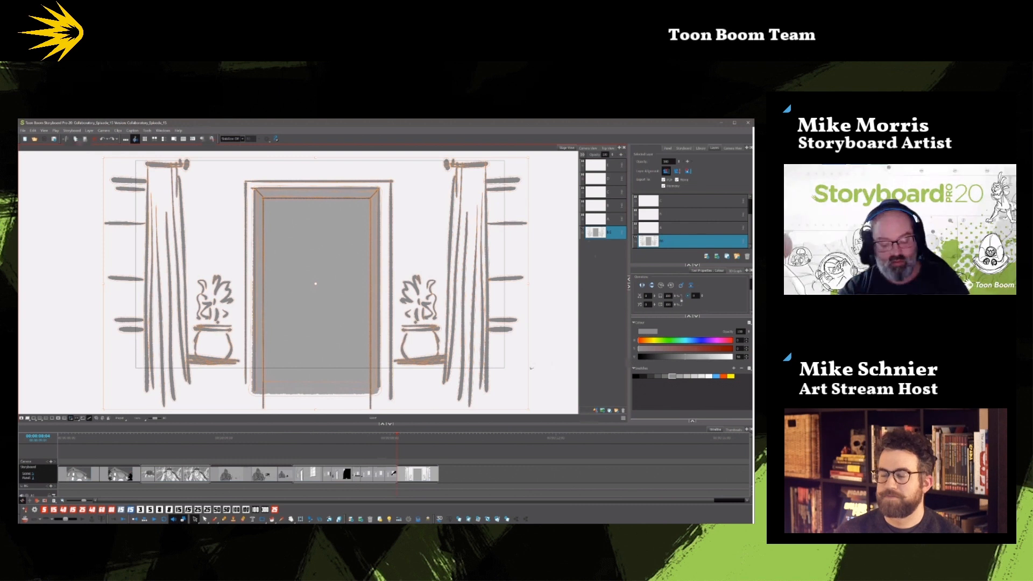
key("Delete")
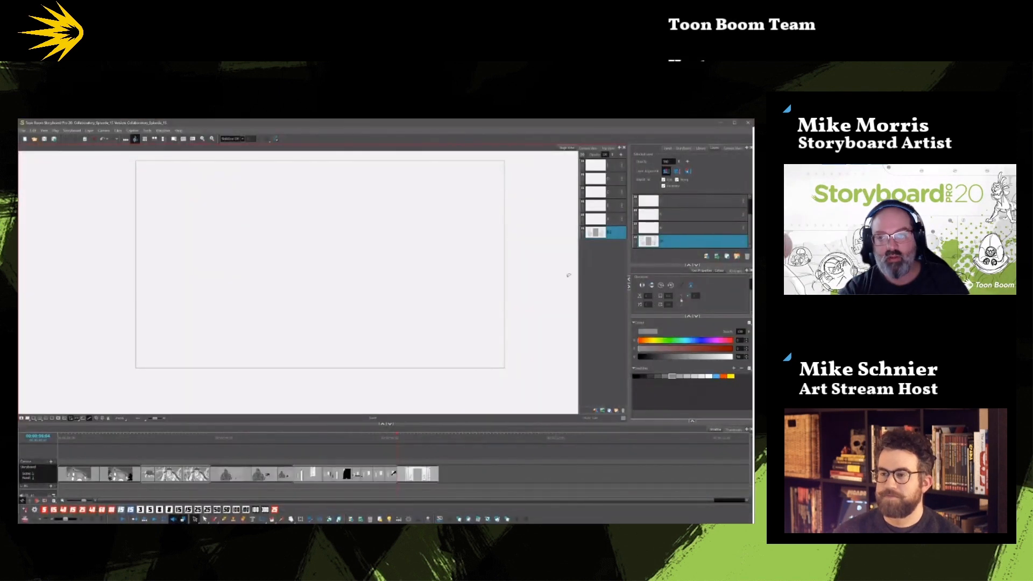
left_click(600, 206)
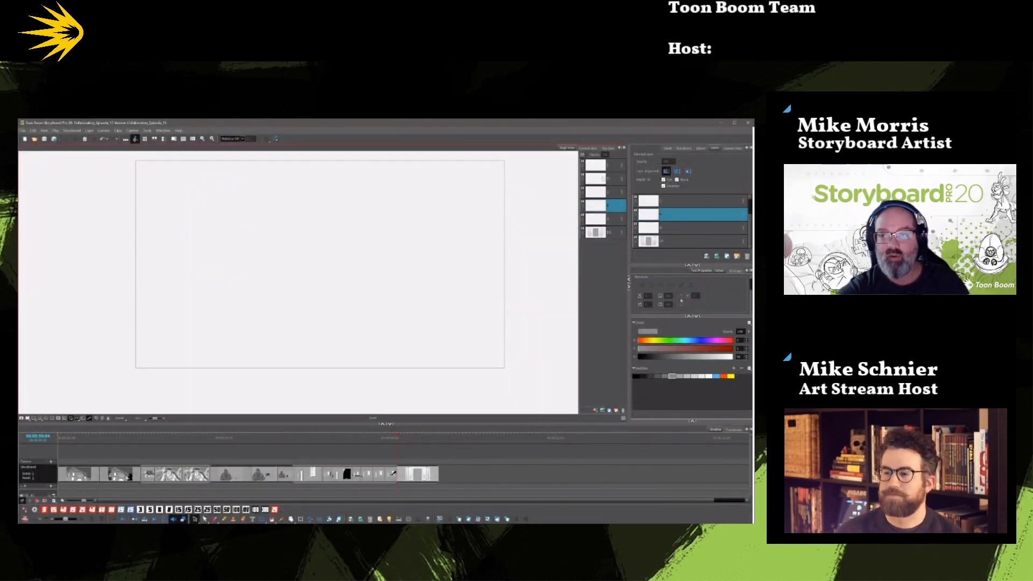
left_click(603, 179)
key("ctrl+z")
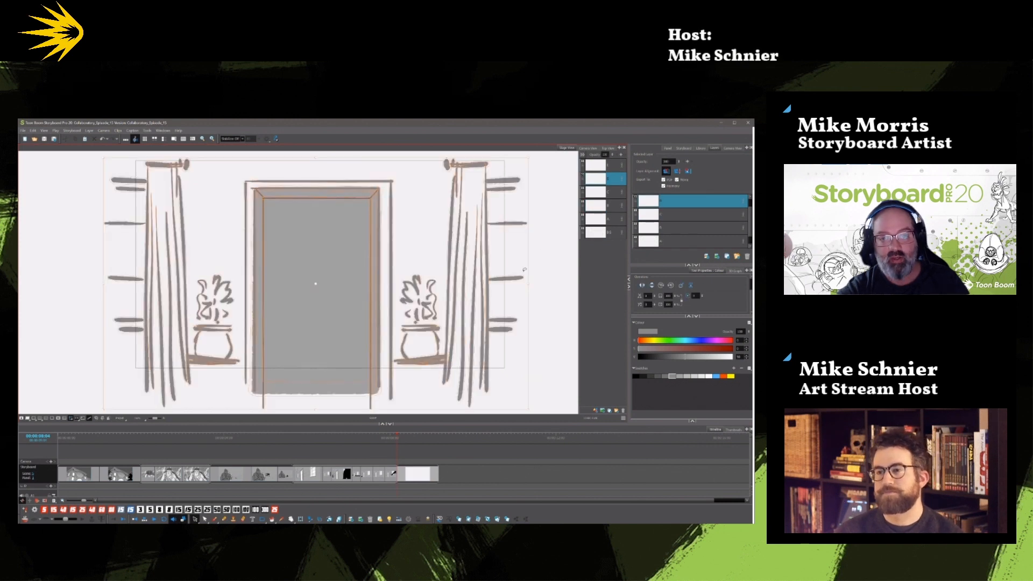
Move only the solid grey doorway fill back to the bottom layer, behind the line art.
left_click(539, 284)
left_click(327, 401)
key("Delete")
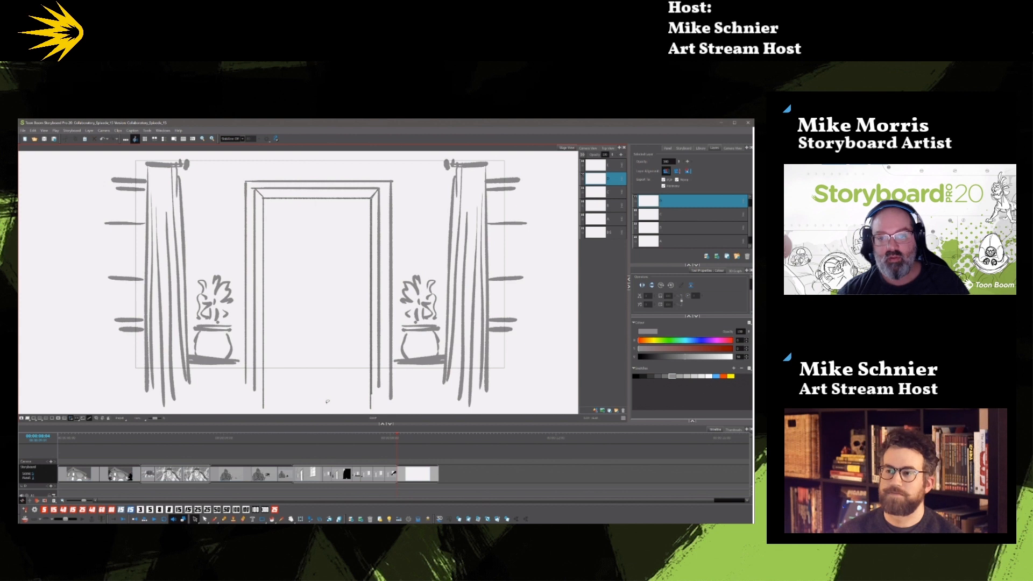
left_click(603, 232)
key("ctrl+z")
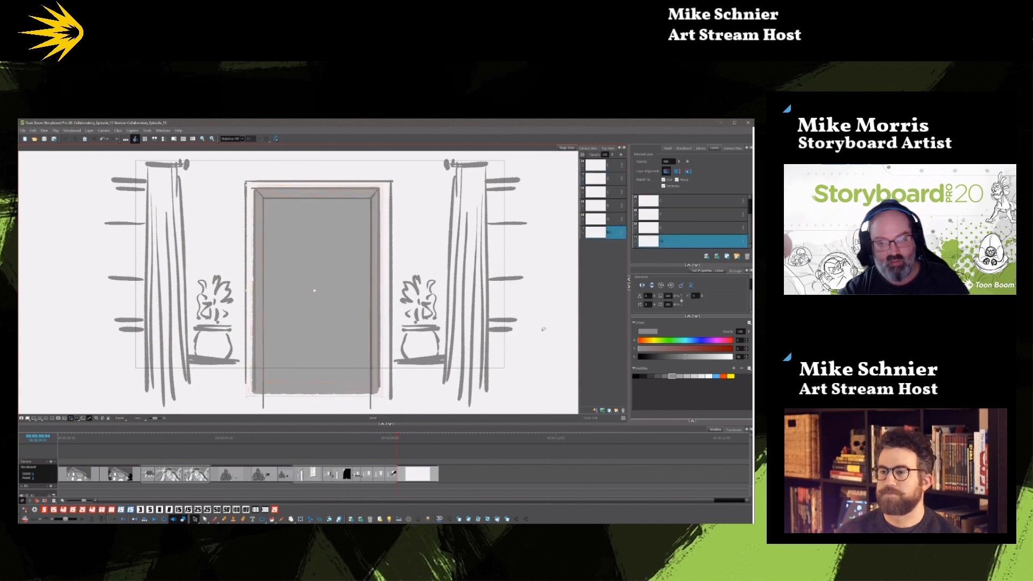
left_click(526, 357)
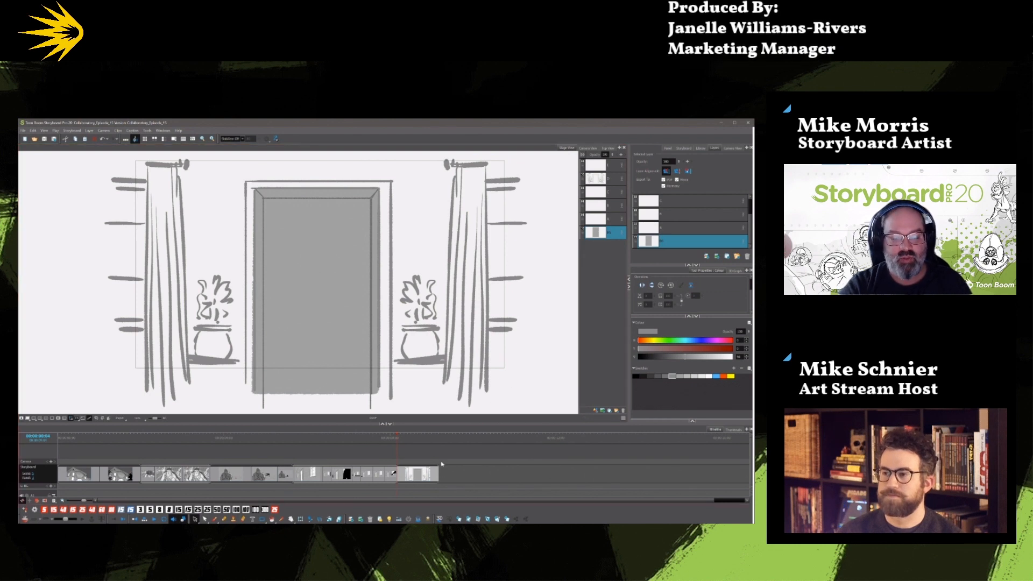
Try to draw two straight horizontal dark grey lines across the lower part of the doorway and undo them.
left_click(215, 518)
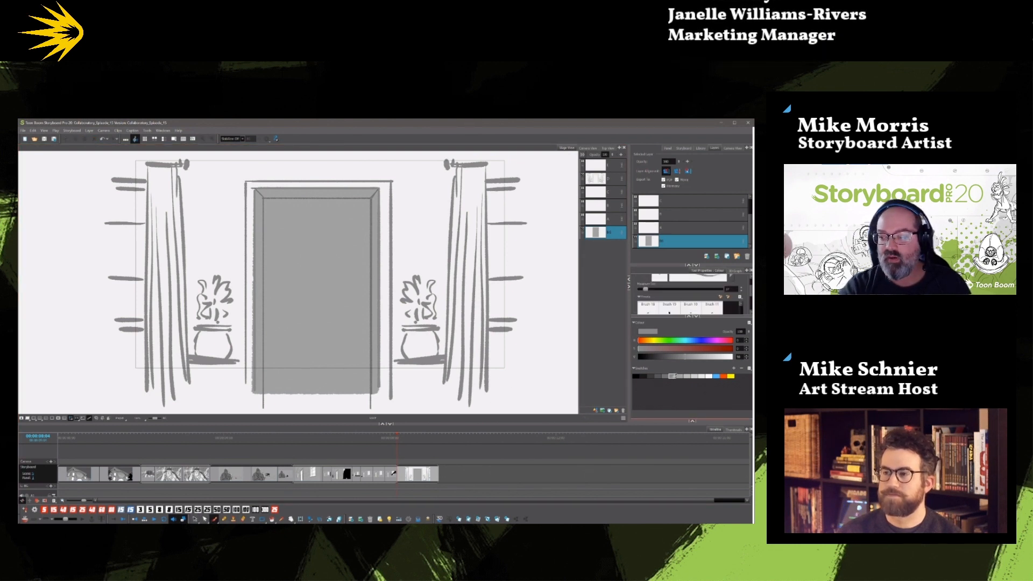
left_click(658, 376)
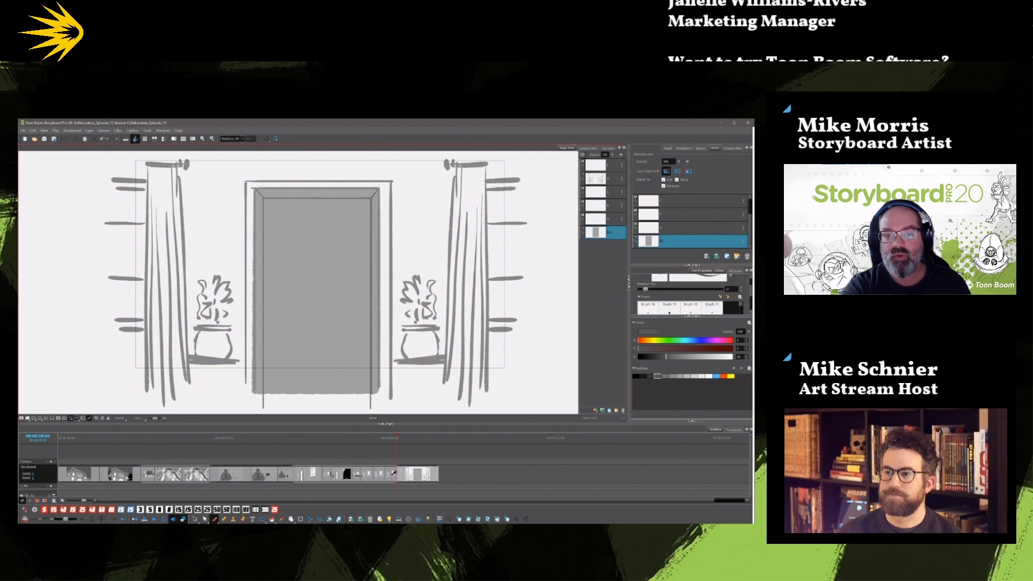
left_click_drag(267, 339, 368, 340)
left_click_drag(266, 344, 368, 344)
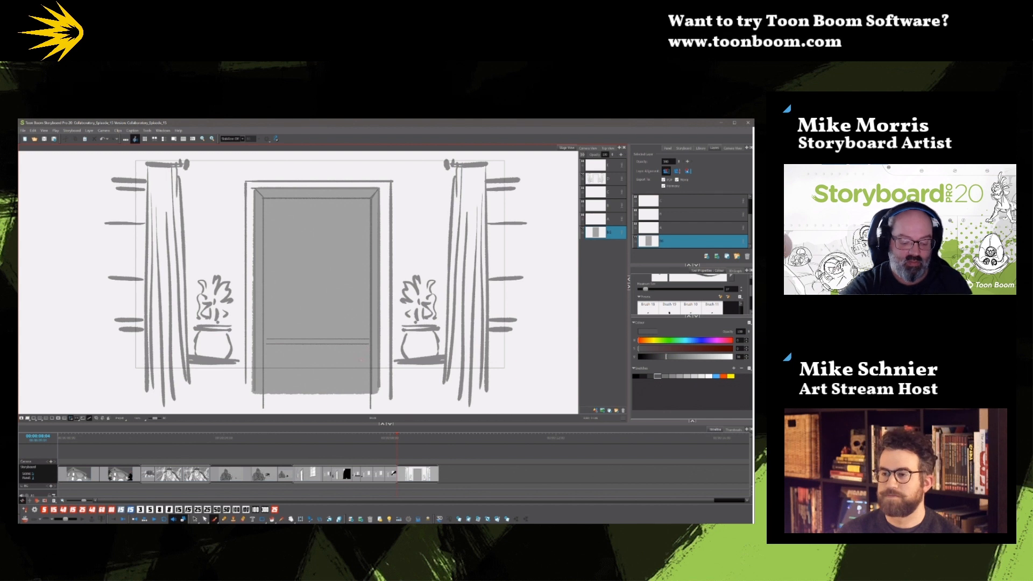
key("alt+z")
key("ctrl+z")
key("ctrl+z")
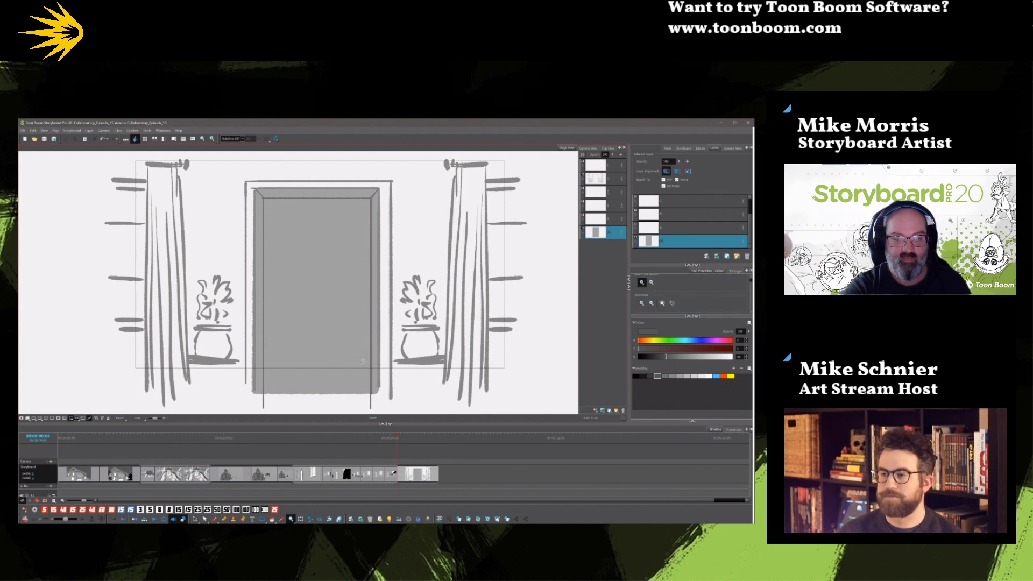
left_click_drag(268, 339, 365, 337)
key("ctrl+z")
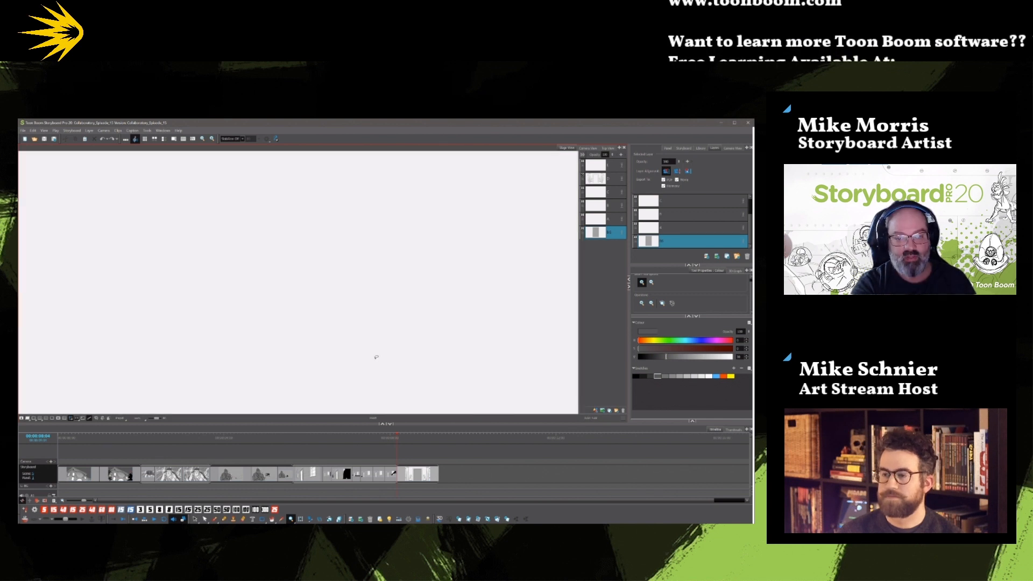
Brush a slightly arched dark grey balcony railing of several long strokes with short ticks across the lower doorway.
left_click(214, 519)
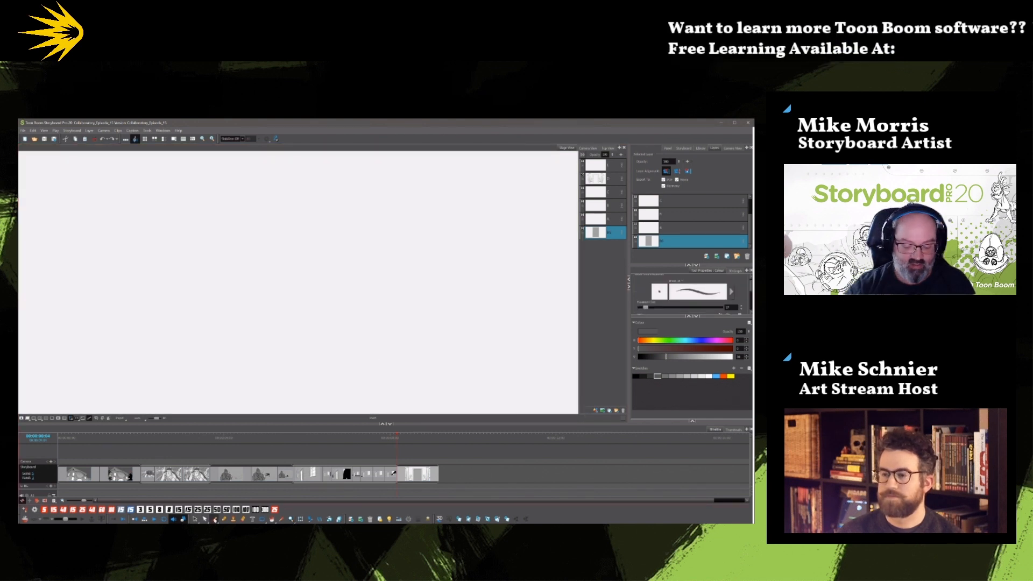
key("shift+m")
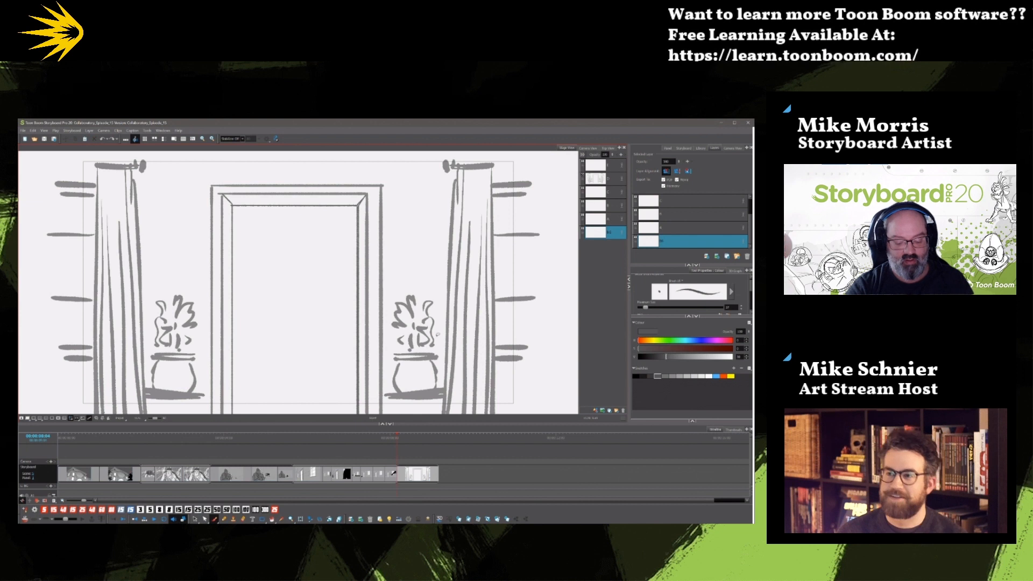
key("ctrl+shift+z")
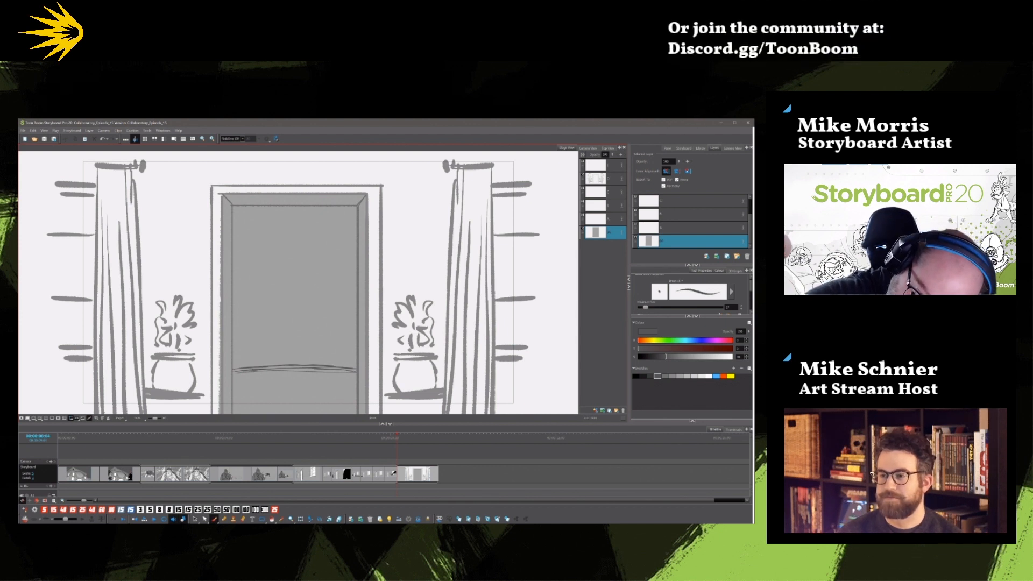
left_click_drag(267, 375, 355, 374)
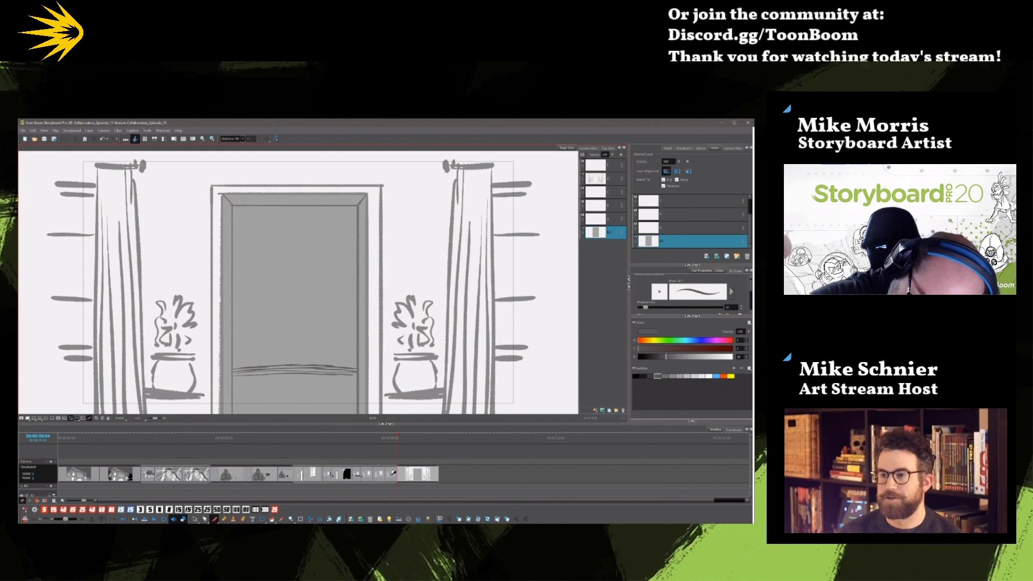
left_click_drag(235, 371, 272, 375)
left_click_drag(279, 369, 278, 374)
left_click_drag(287, 368, 287, 372)
Draw vertical posts under the railing and sketch foliage and wispy cloud lines in the doorway opening.
left_click_drag(352, 377, 347, 403)
mouse_move(318, 378)
left_mouse_down()
mouse_move(318, 402)
mouse_move(257, 389)
mouse_move(256, 402)
mouse_move(237, 411)
left_mouse_up()
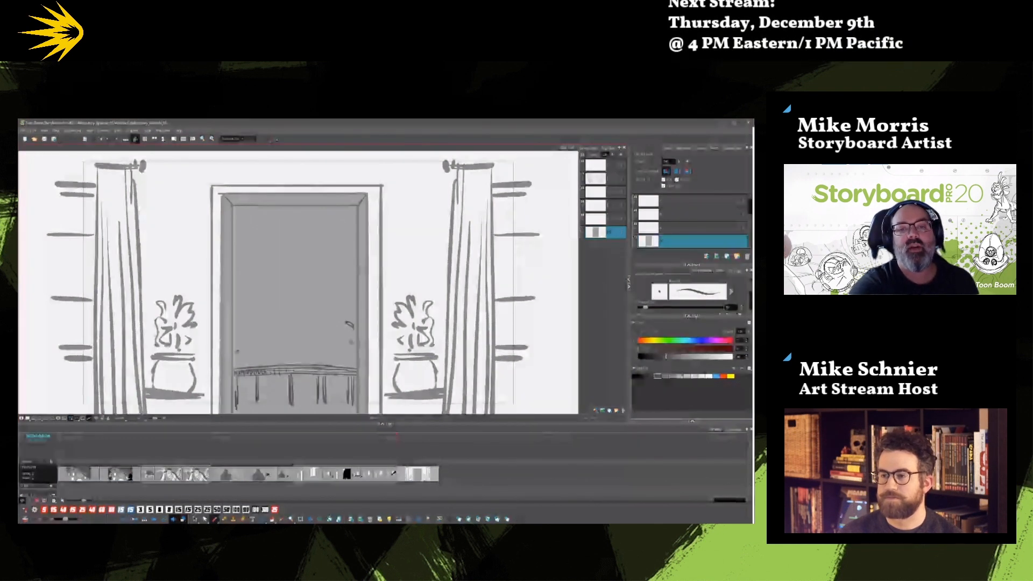
left_click_drag(250, 237, 267, 233)
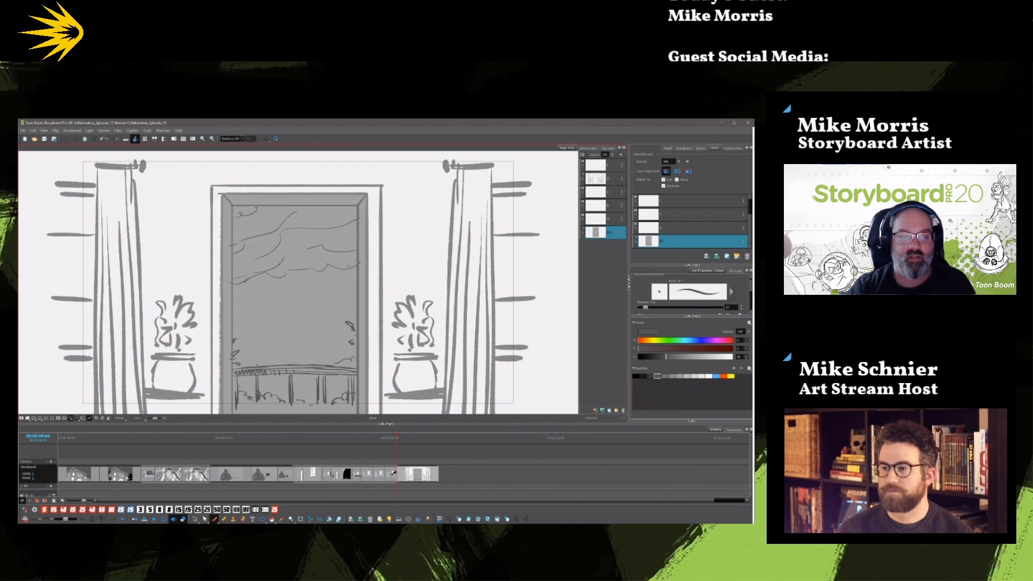
Sketch a man's head in the upper doorway on the empty fourth layer from the top and recolour it black.
left_click(614, 206)
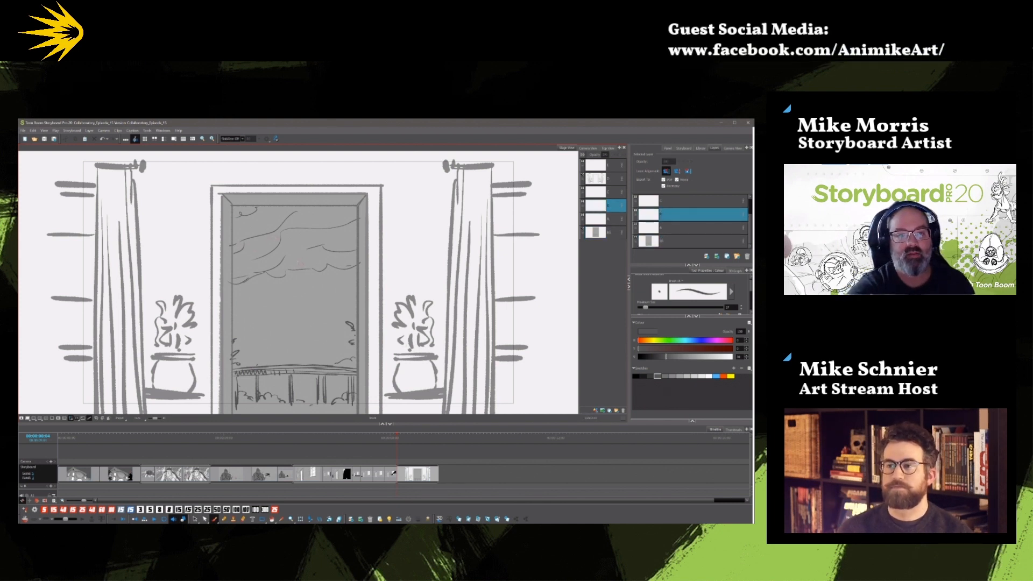
mouse_move(284, 239)
left_mouse_down()
mouse_move(282, 261)
mouse_move(302, 268)
mouse_move(295, 279)
mouse_move(304, 250)
mouse_move(291, 251)
mouse_move(300, 250)
left_mouse_up()
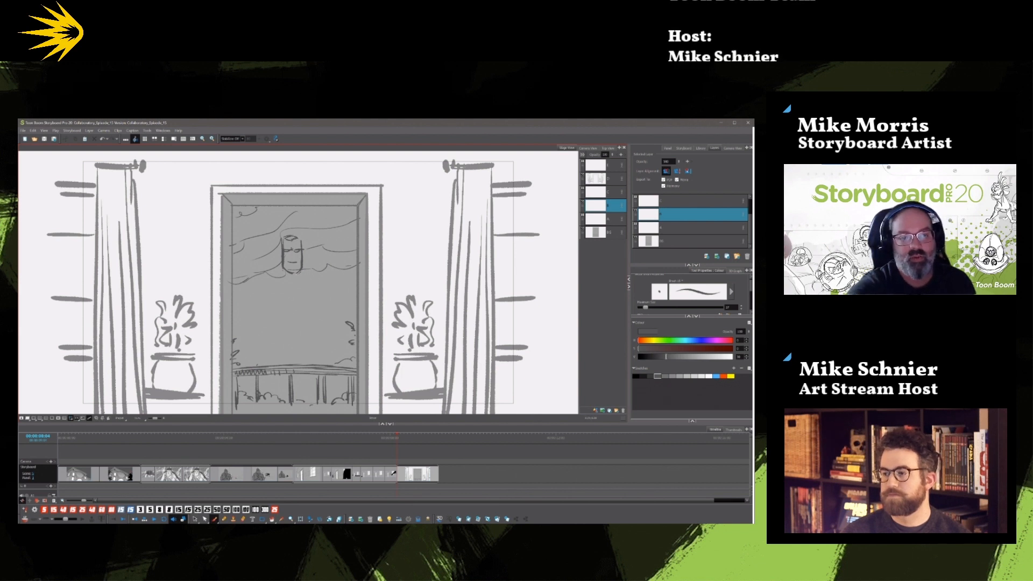
left_click(195, 520)
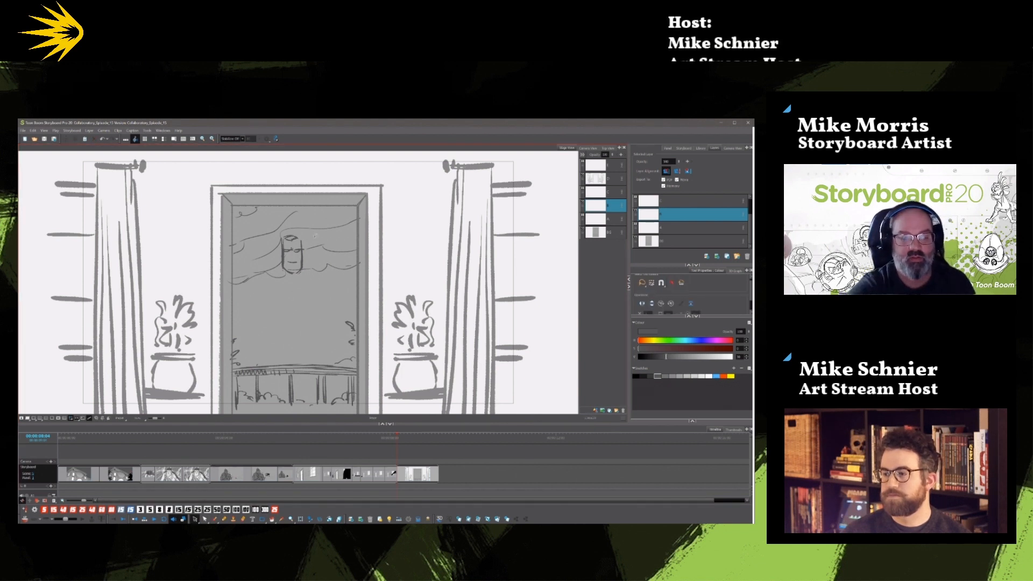
left_click_drag(315, 259, 313, 251)
left_click(638, 375)
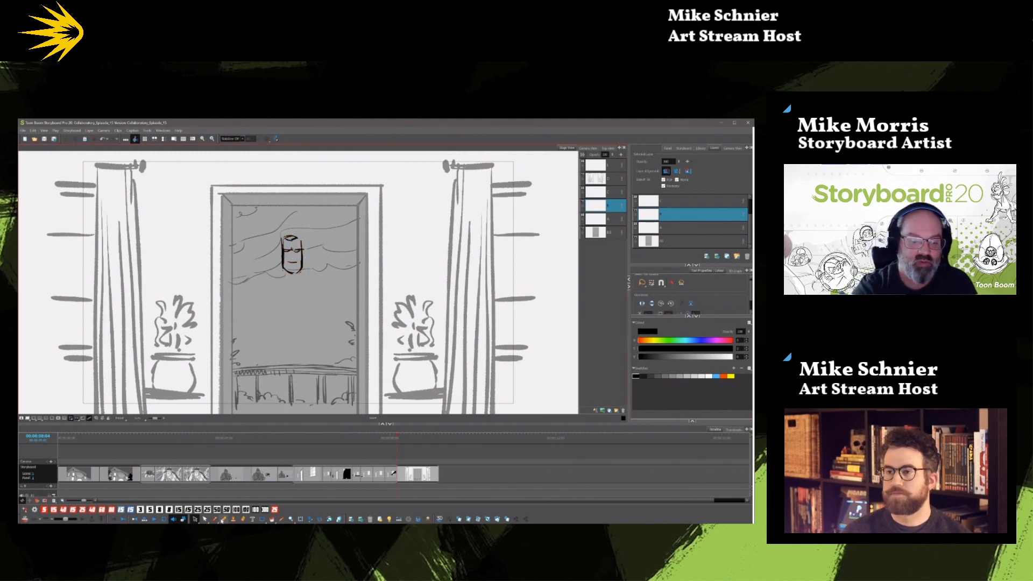
Refine the man's face with black brush strokes and fill in his dark hair.
left_click(214, 519)
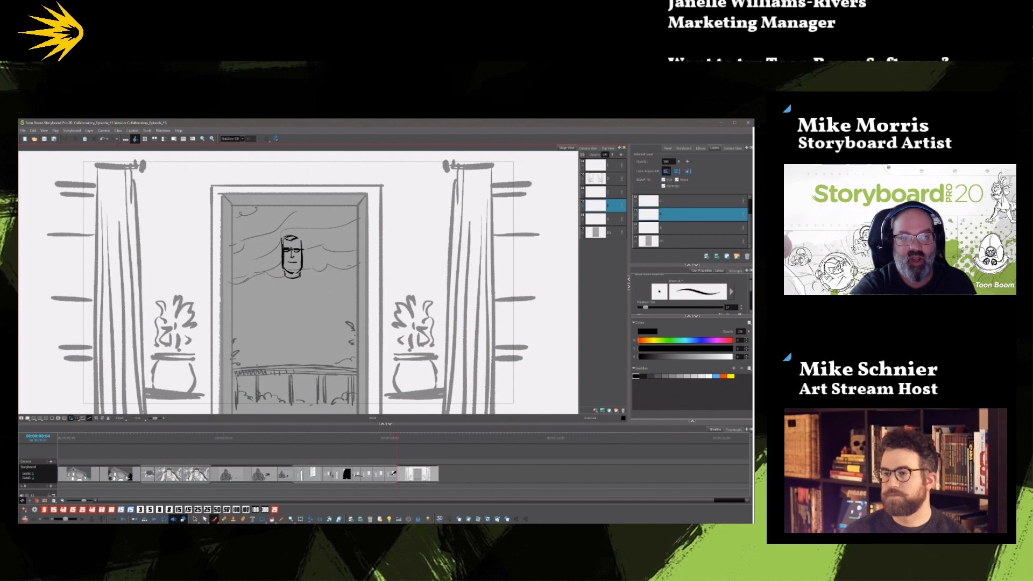
mouse_move(281, 239)
left_mouse_down()
mouse_move(280, 252)
mouse_move(297, 234)
left_mouse_up()
left_click_drag(289, 240, 299, 239)
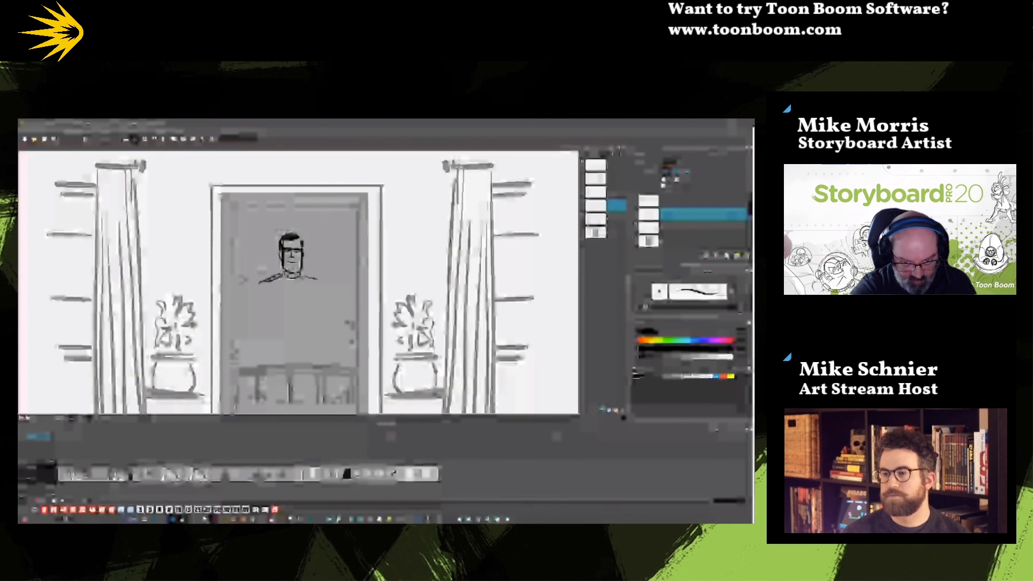
Draw the man's shoulders, arms, crossed chest straps, belt and long lower body in black below the head.
left_click_drag(325, 284, 320, 327)
mouse_move(266, 286)
left_mouse_down()
mouse_move(275, 337)
mouse_move(318, 326)
left_mouse_up()
mouse_move(307, 277)
left_mouse_down()
mouse_move(292, 306)
mouse_move(244, 318)
left_mouse_up()
mouse_move(326, 282)
left_mouse_down()
mouse_move(340, 325)
mouse_move(334, 312)
mouse_move(313, 347)
mouse_move(321, 407)
left_mouse_up()
left_click_drag(313, 340, 320, 406)
left_click_drag(273, 337, 269, 414)
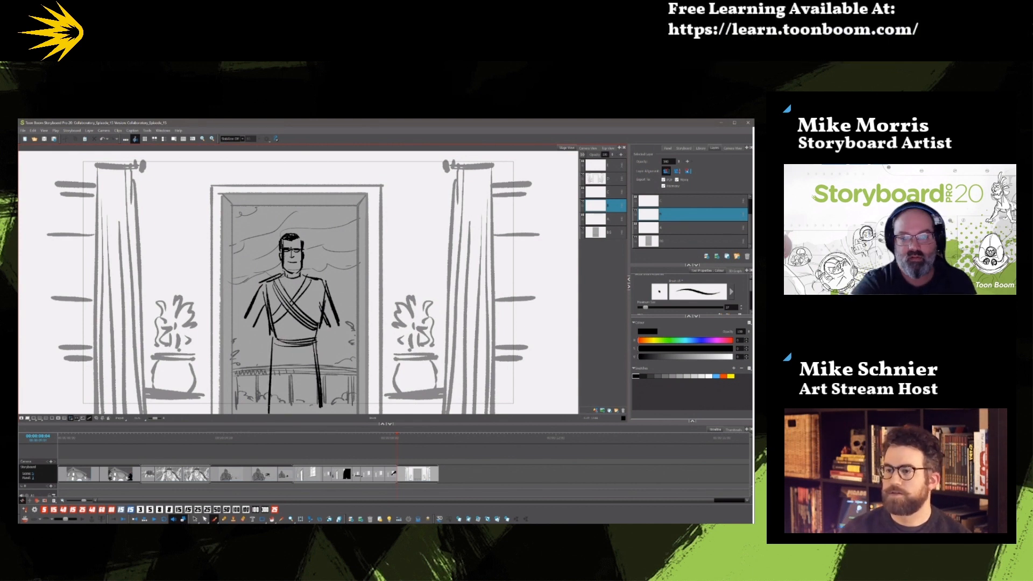
Draw a small orange arrow pointing right beside the man's head and duplicate the panel.
left_click(724, 376)
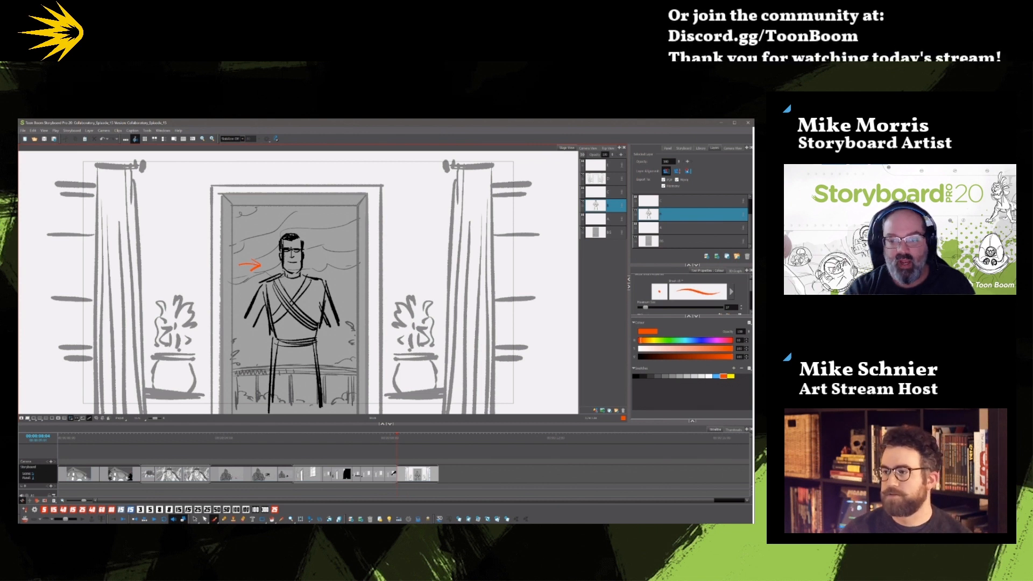
left_click(497, 513)
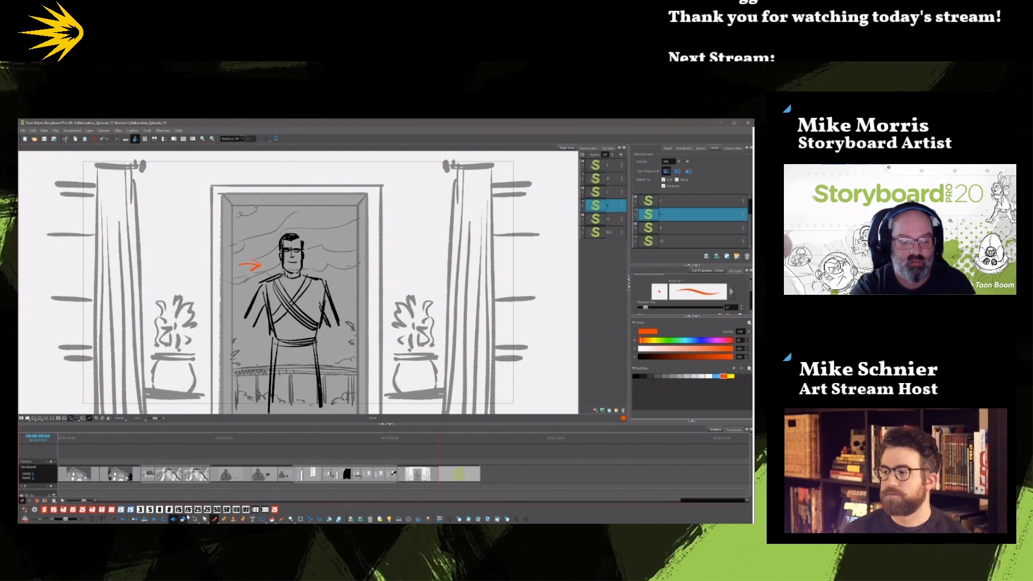
Delete the man's body in the duplicated panel, keeping his head and the orange arrow, and return to the brush.
left_click(205, 519)
key("ctrl+a")
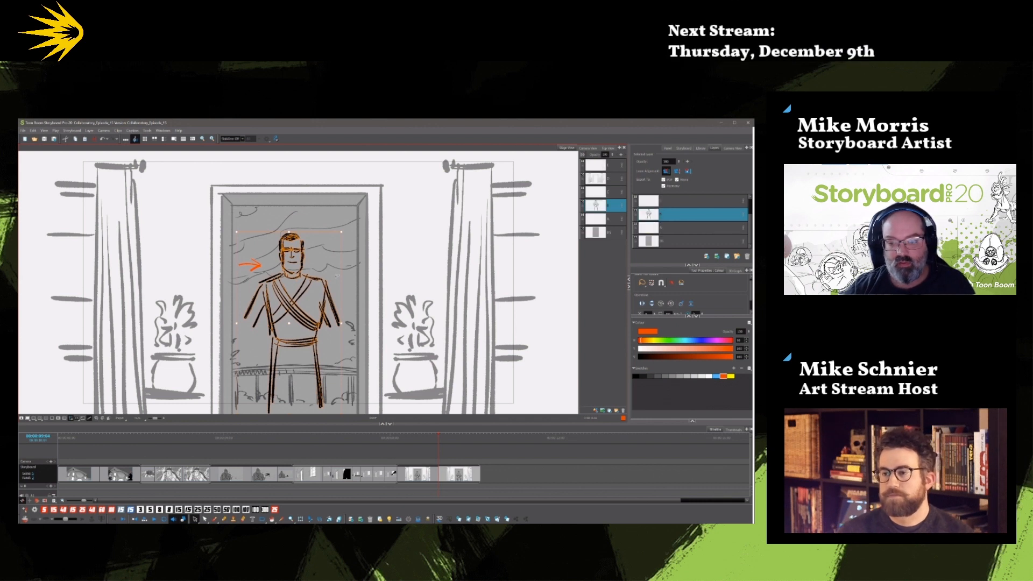
left_click(362, 260)
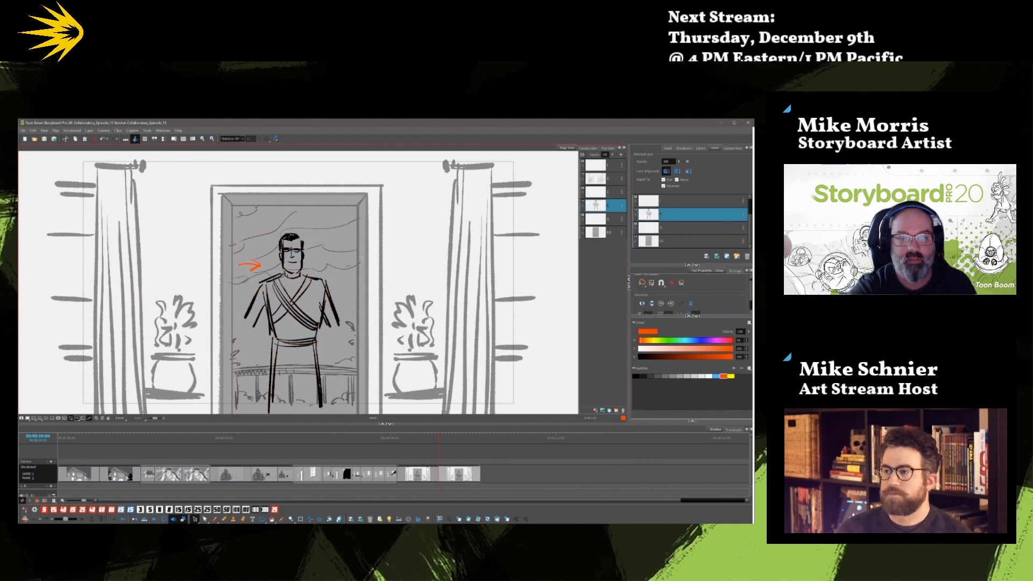
left_click(318, 371)
key("Delete")
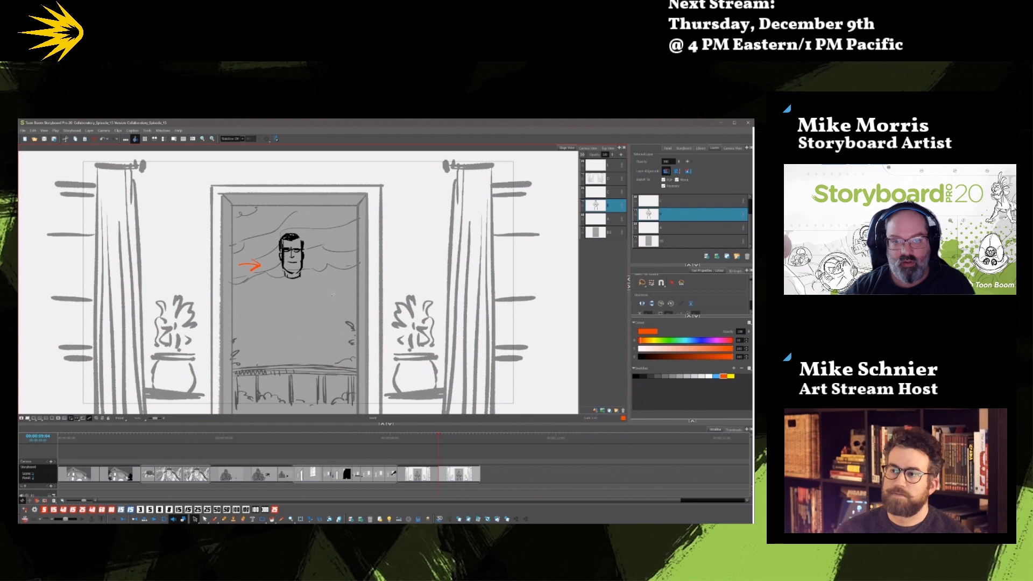
key("alt+b")
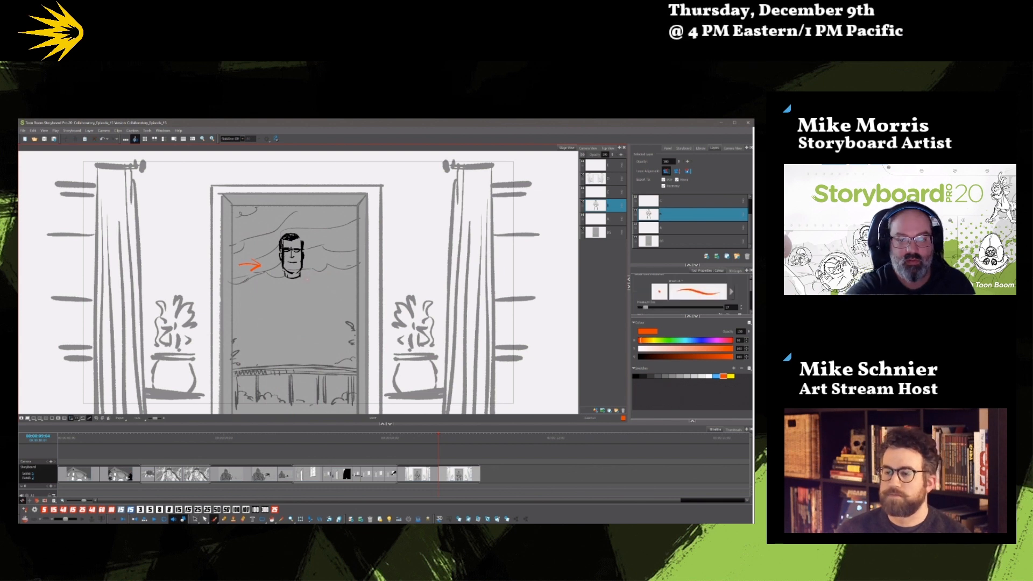
Draw the man's torso in black below the duplicated head, with a bow tie, jacket lapels and one arm stretched out sideways.
key("ctrl+z")
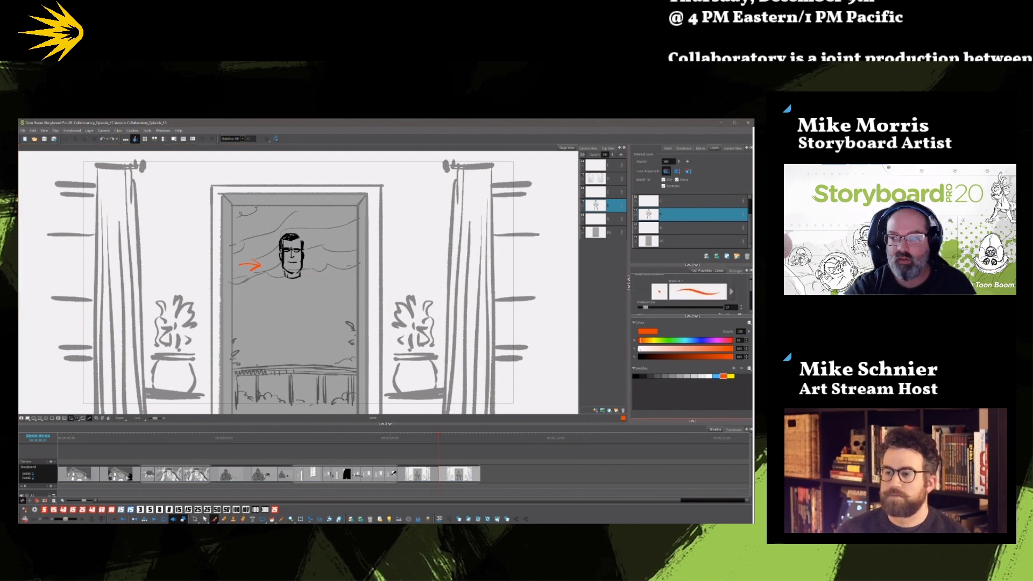
left_click(636, 376)
mouse_move(302, 276)
left_mouse_down()
mouse_move(362, 284)
mouse_move(322, 331)
mouse_move(352, 340)
mouse_move(347, 389)
left_mouse_up()
mouse_move(284, 278)
left_mouse_down()
mouse_move(299, 280)
mouse_move(290, 315)
mouse_move(312, 347)
left_mouse_up()
left_click_drag(318, 302, 311, 352)
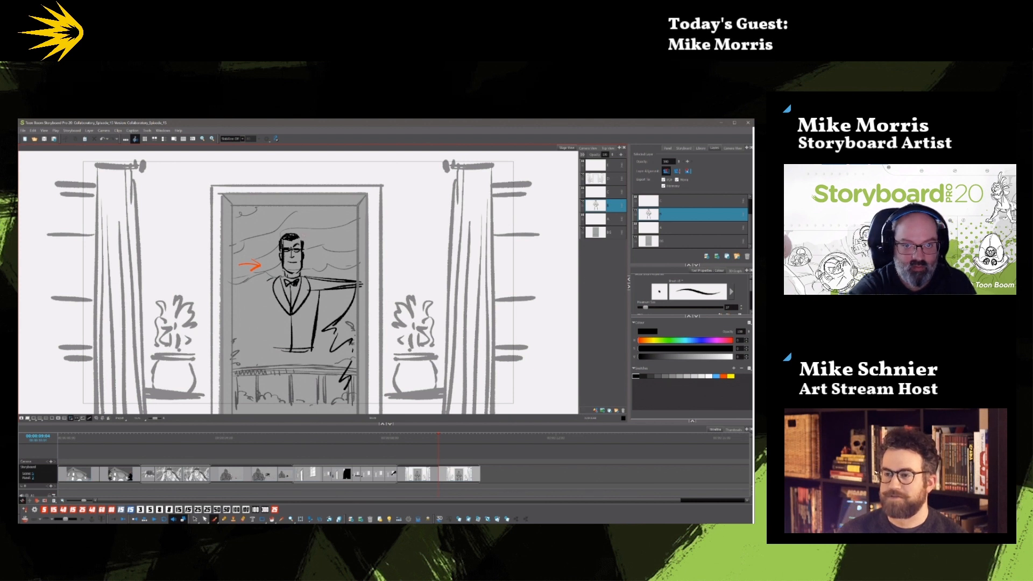
Draw the man's lowered arm, jacket hem and dark-filled legs, and shade the jagged shape hanging below his outstretched arm.
left_click_drag(259, 285, 240, 366)
left_click_drag(263, 311, 245, 362)
left_click_drag(274, 298, 270, 412)
left_click_drag(315, 350, 311, 407)
mouse_move(265, 308)
left_mouse_down()
mouse_move(270, 359)
mouse_move(252, 363)
mouse_move(269, 411)
left_mouse_up()
mouse_move(270, 360)
left_mouse_down()
mouse_move(275, 407)
mouse_move(285, 354)
mouse_move(293, 407)
mouse_move(309, 356)
mouse_move(313, 391)
left_mouse_up()
left_click_drag(302, 354, 276, 365)
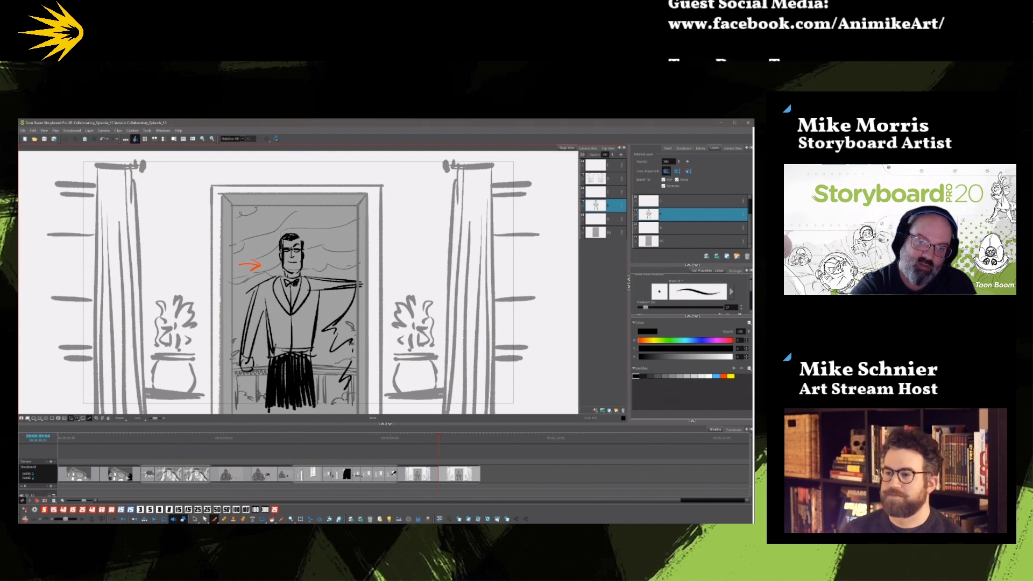
mouse_move(335, 328)
left_mouse_down()
mouse_move(344, 316)
mouse_move(357, 333)
mouse_move(344, 346)
mouse_move(348, 364)
mouse_move(336, 366)
mouse_move(337, 390)
left_mouse_up()
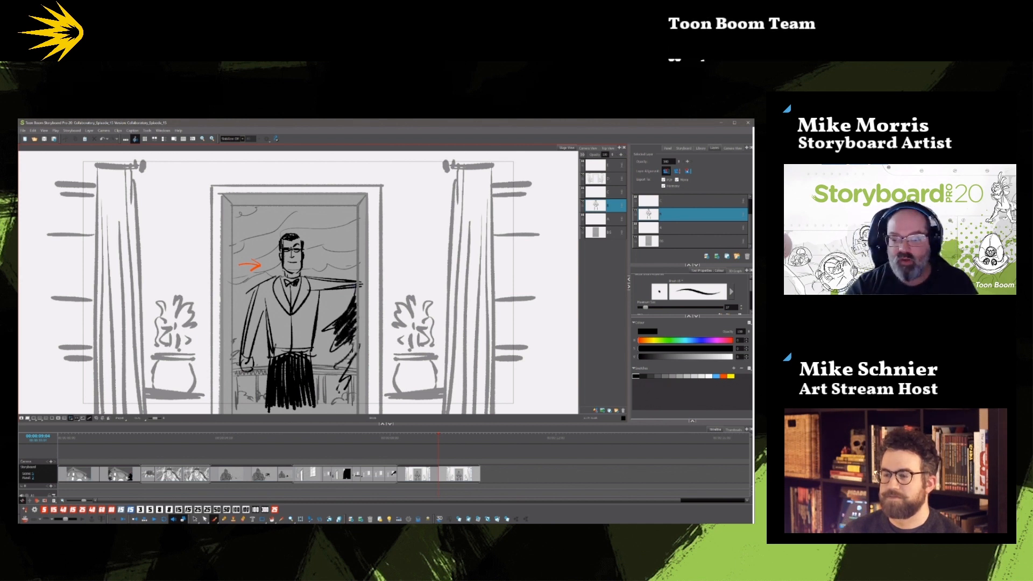
Add a blank panel after the doorway shots and draw a large arched head outline in black.
left_click(497, 520)
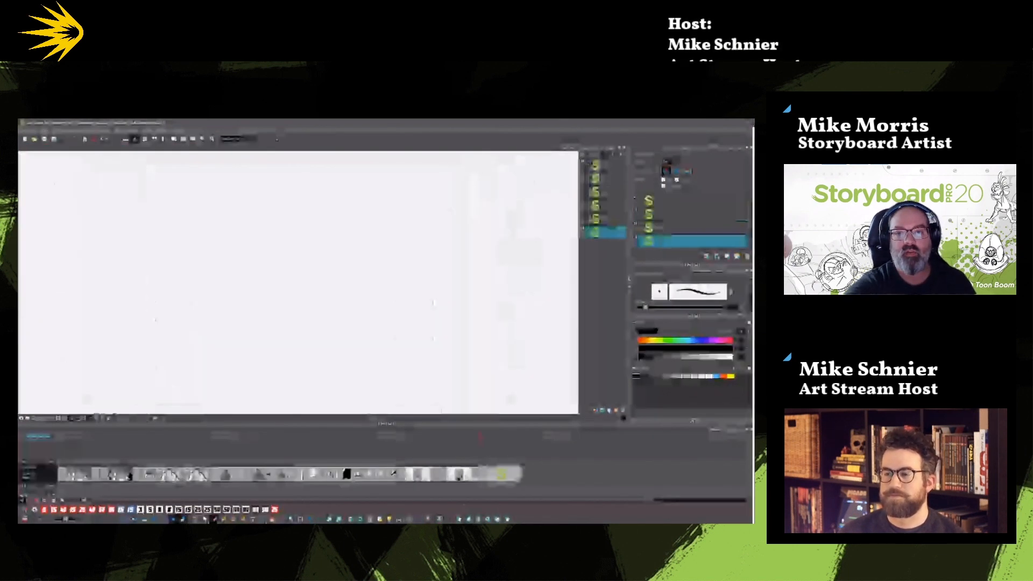
mouse_move(396, 190)
left_mouse_down()
mouse_move(453, 269)
mouse_move(394, 293)
left_mouse_up()
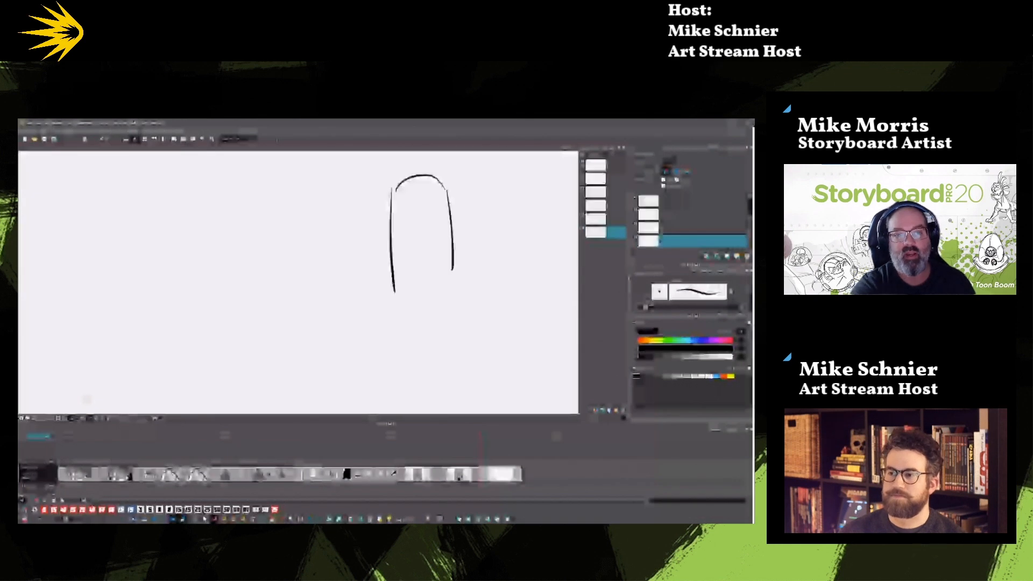
Sketch a small boxy car with a curved front end, facing the large head outline.
left_click_drag(179, 316, 238, 314)
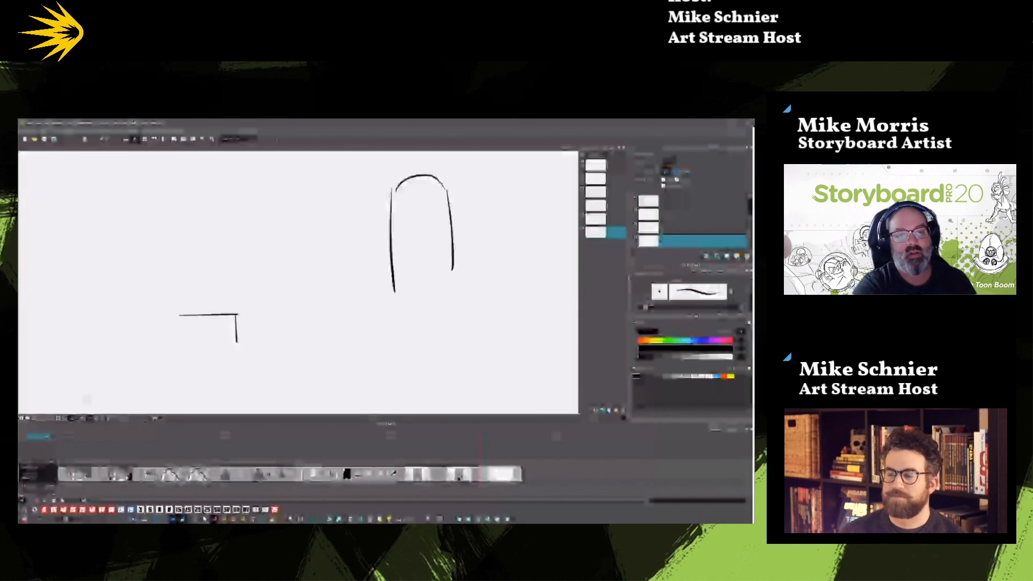
mouse_move(180, 315)
left_mouse_down()
mouse_move(181, 349)
mouse_move(238, 343)
left_mouse_up()
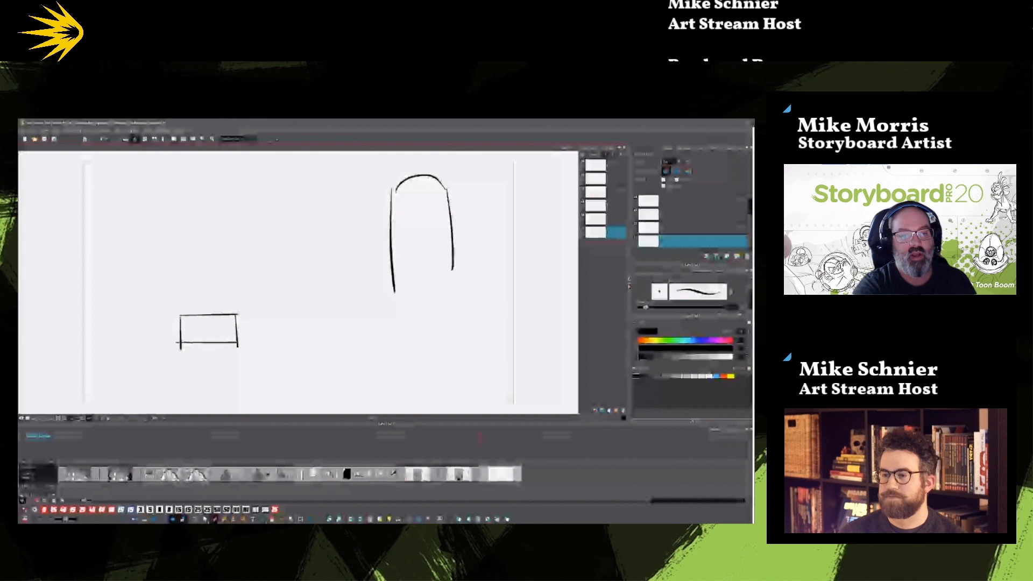
left_click_drag(160, 304, 179, 342)
mouse_move(172, 296)
left_mouse_down()
mouse_move(183, 314)
mouse_move(197, 311)
left_mouse_up()
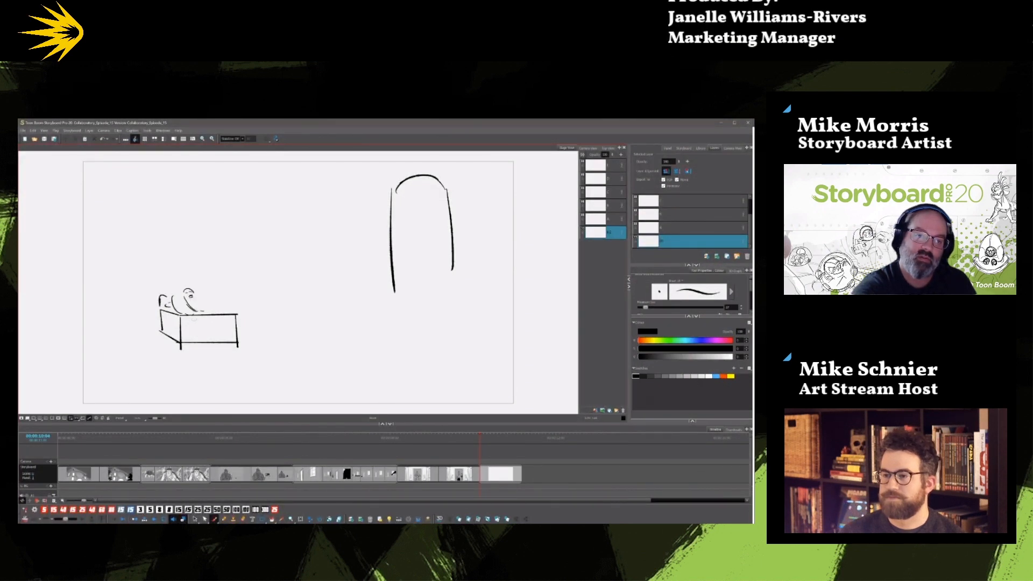
left_click_drag(193, 348, 250, 343)
mouse_move(184, 321)
left_mouse_down()
mouse_move(197, 348)
mouse_move(251, 344)
left_mouse_up()
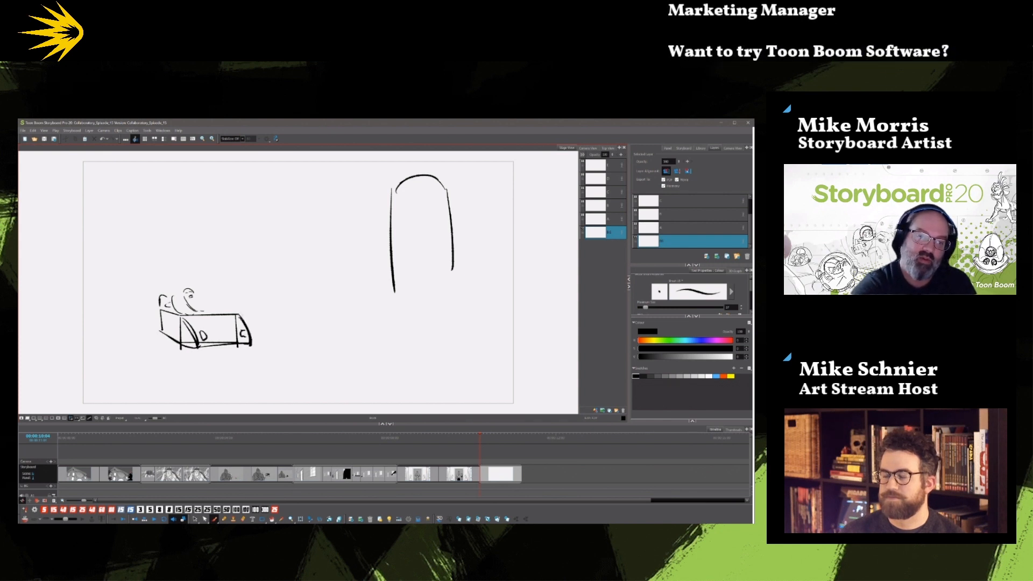
Add wheels, a windshield, a cabin and a driver to the small car sketch.
mouse_move(184, 297)
left_mouse_down()
mouse_move(194, 311)
mouse_move(184, 293)
mouse_move(183, 305)
left_mouse_up()
mouse_move(173, 305)
left_mouse_down()
mouse_move(185, 307)
mouse_move(169, 294)
mouse_move(161, 306)
mouse_move(180, 346)
left_mouse_up()
left_click_drag(166, 325, 167, 342)
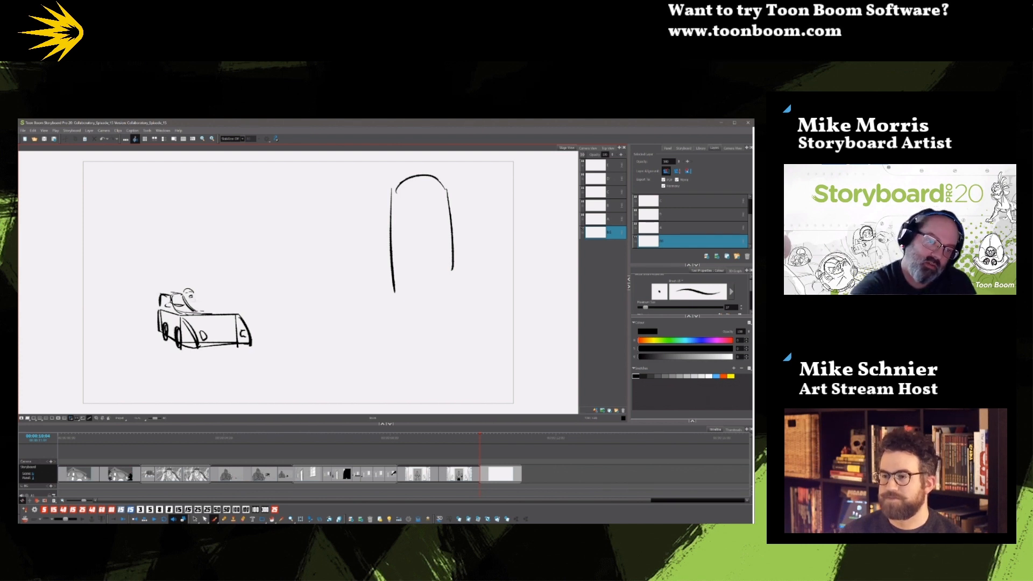
mouse_move(191, 297)
left_mouse_down()
mouse_move(223, 313)
mouse_move(210, 307)
left_mouse_up()
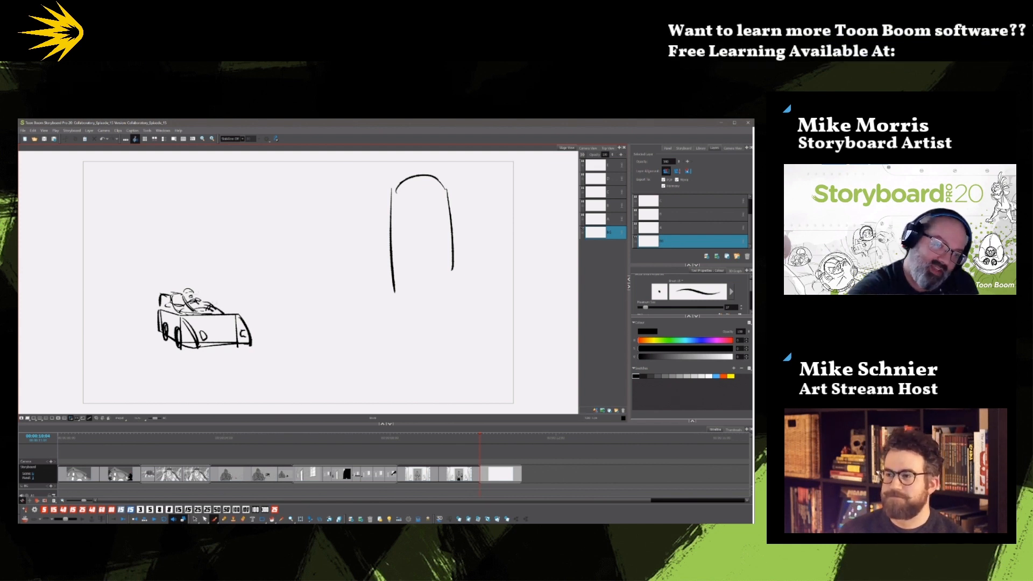
mouse_move(194, 294)
left_mouse_down()
mouse_move(218, 294)
mouse_move(217, 307)
left_mouse_up()
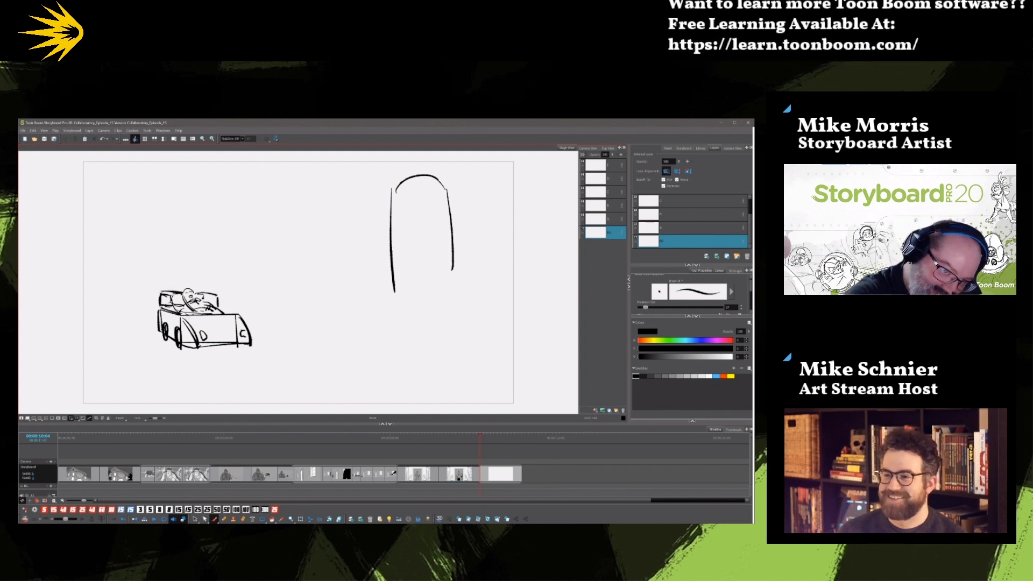
left_click_drag(212, 314, 232, 315)
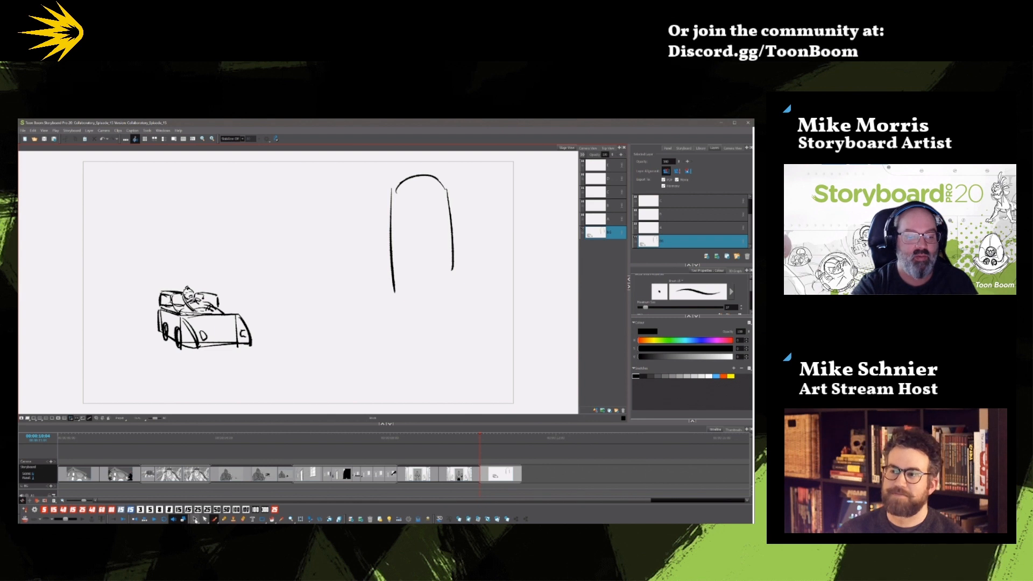
Delete the car and driver sketch, keeping the large arched head outline.
left_click(195, 519)
left_click_drag(269, 319, 279, 364)
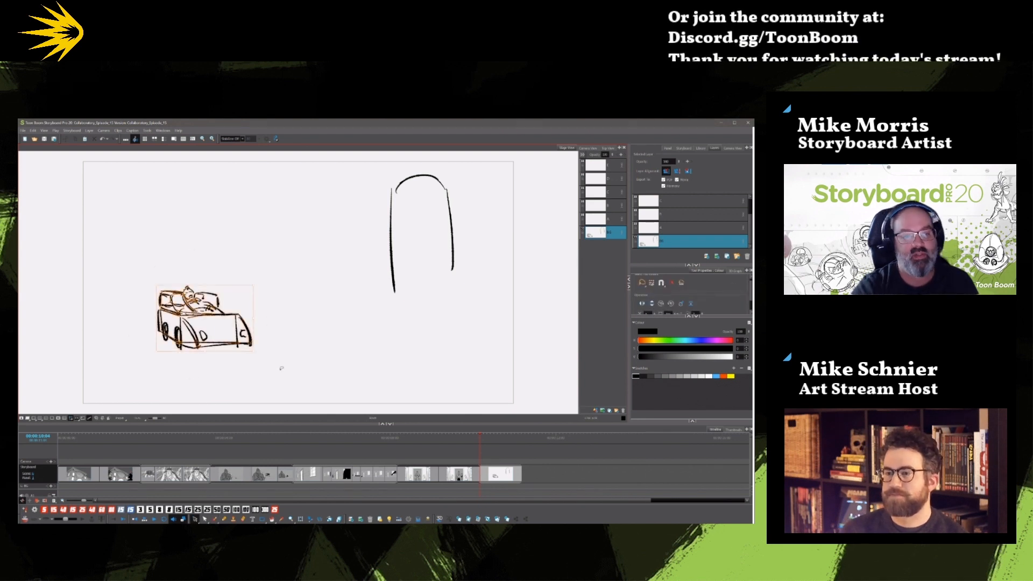
key("Delete")
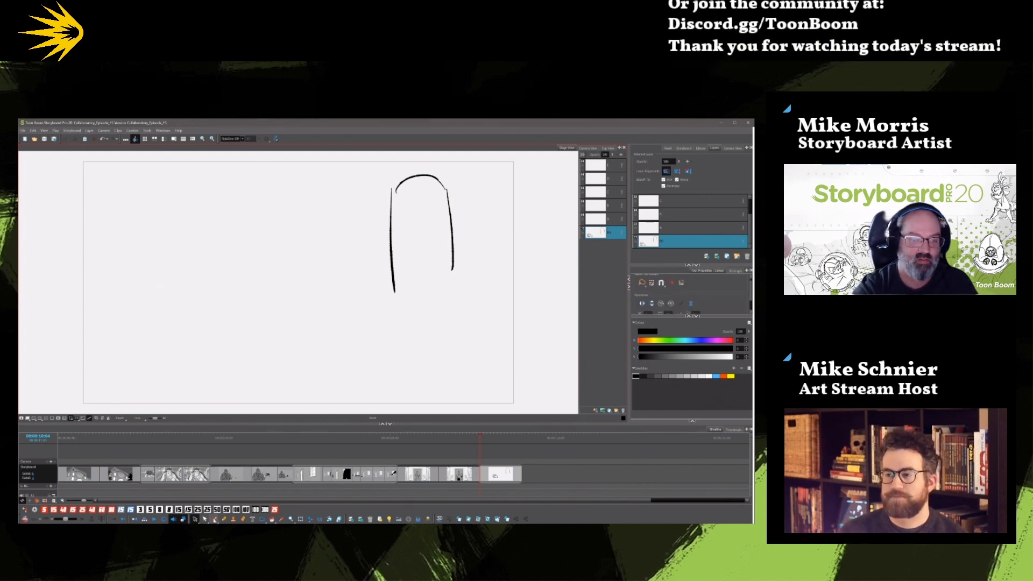
Draw a small long-haired girl holding a teddy bear in the background, and start the outline of her dress.
left_click(214, 519)
mouse_move(197, 286)
left_mouse_down()
mouse_move(184, 300)
mouse_move(197, 299)
mouse_move(194, 288)
left_mouse_up()
left_click(188, 291)
left_click(193, 291)
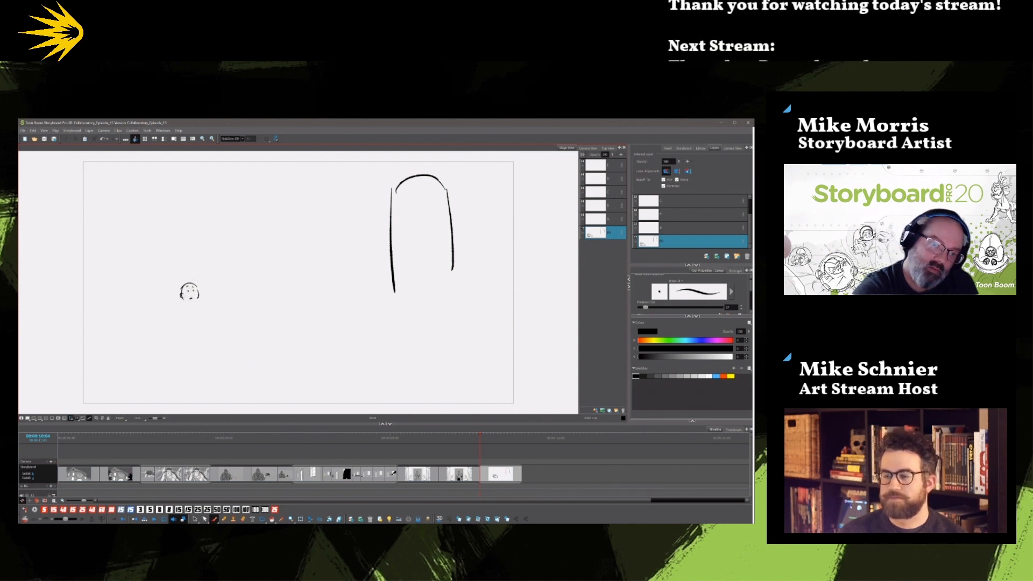
left_click_drag(187, 294, 186, 313)
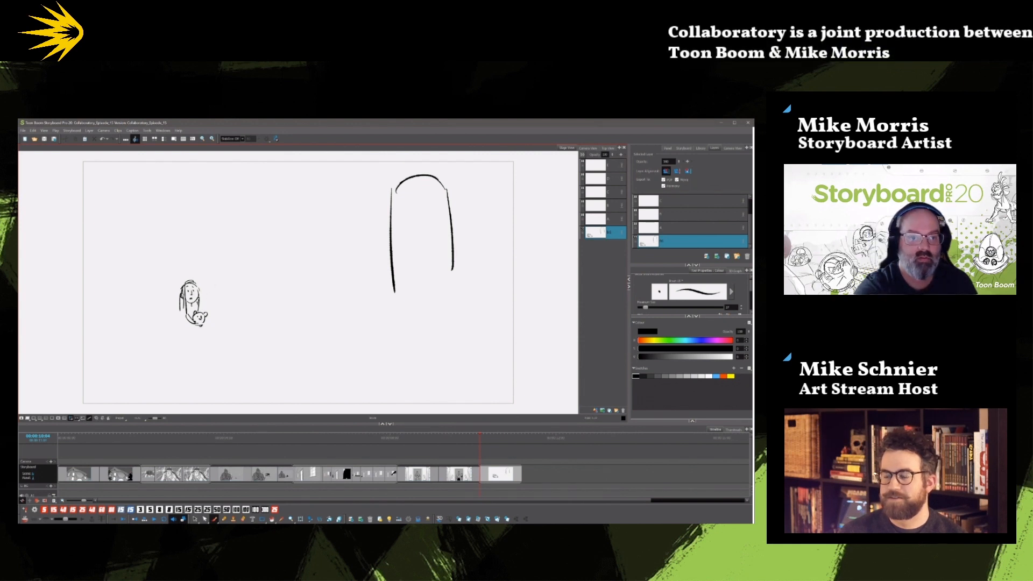
mouse_move(179, 327)
left_mouse_down()
mouse_move(175, 353)
mouse_move(193, 356)
left_mouse_up()
left_click_drag(203, 355, 205, 355)
Draw the foreground man's brow, eye, nose, mouth, shoulders and arm, plus a tall vertical line beside the girl.
mouse_move(391, 209)
left_mouse_down()
mouse_move(401, 211)
mouse_move(386, 260)
left_mouse_up()
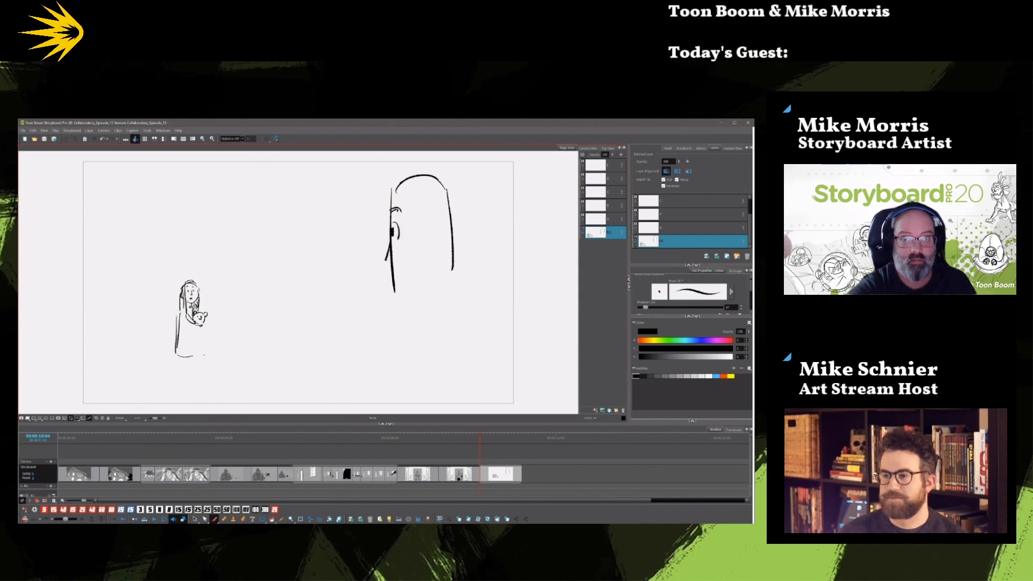
key("alt+s")
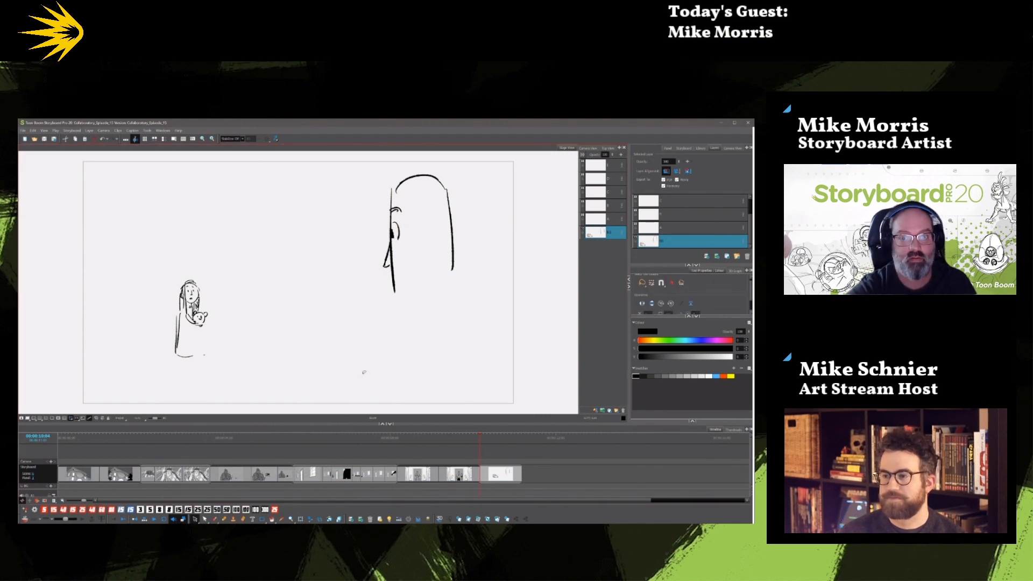
key("alt+b")
mouse_move(145, 160)
left_mouse_down()
mouse_move(155, 386)
mouse_move(133, 414)
mouse_move(146, 414)
left_mouse_up()
mouse_move(409, 230)
left_mouse_down()
mouse_move(401, 280)
mouse_move(413, 298)
left_mouse_up()
left_click_drag(454, 241, 455, 272)
mouse_move(356, 334)
left_mouse_down()
mouse_move(468, 307)
mouse_move(526, 316)
mouse_move(334, 414)
left_mouse_up()
left_click_drag(349, 344, 324, 413)
left_click_drag(381, 390, 380, 404)
Finish the girl's dress, feet and teddy bear, and sketch the perspective floor lines around her.
left_click_drag(204, 326, 203, 354)
left_click_drag(176, 355, 205, 355)
left_click_drag(184, 358, 199, 364)
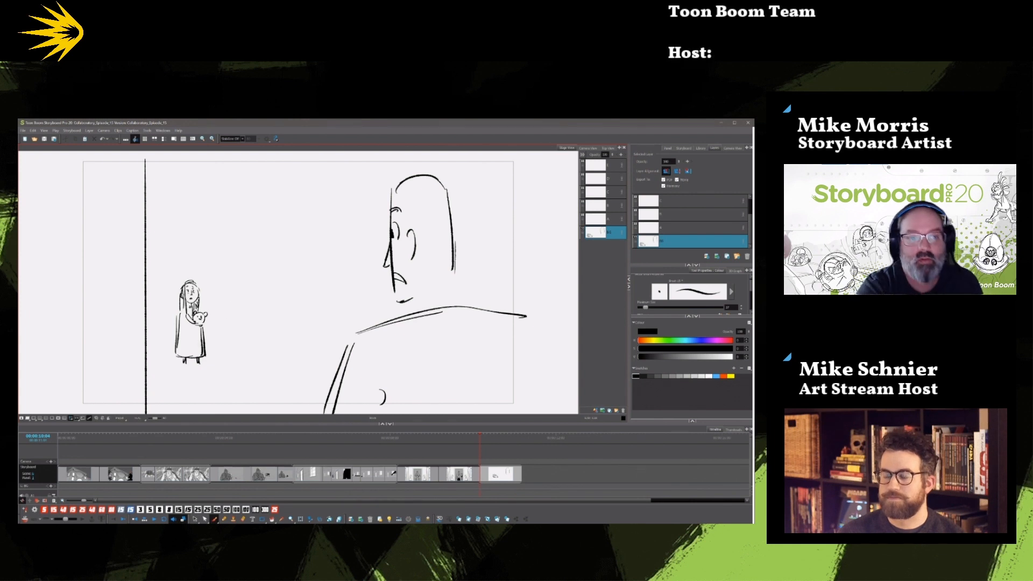
mouse_move(193, 326)
left_mouse_down()
mouse_move(205, 327)
mouse_move(195, 339)
left_mouse_up()
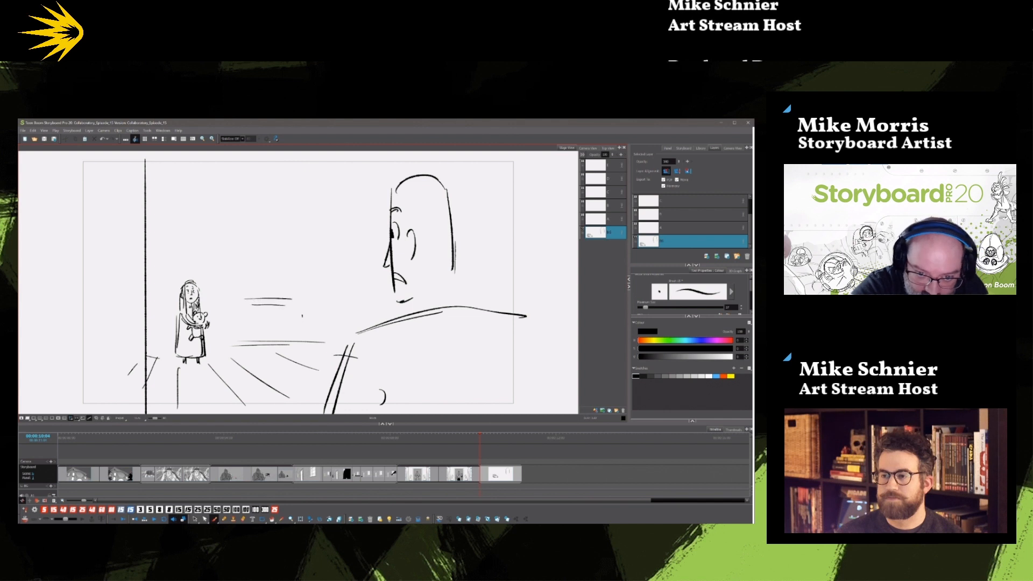
Draw an arched doorway with inner frame lines behind the girl.
mouse_move(166, 237)
left_mouse_down()
mouse_move(163, 364)
mouse_move(160, 350)
left_mouse_up()
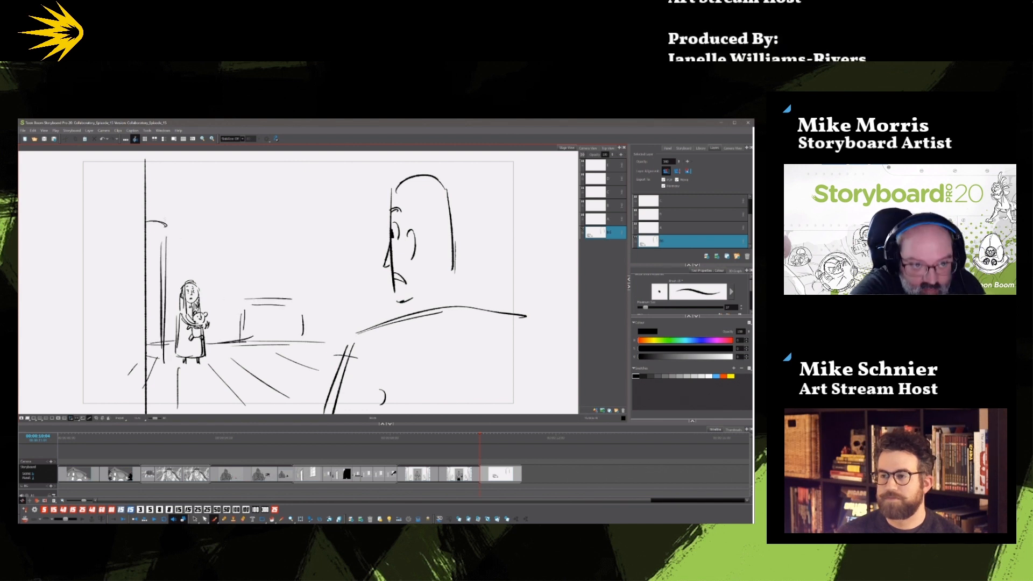
mouse_move(186, 279)
left_mouse_down()
mouse_move(188, 231)
mouse_move(147, 223)
left_mouse_up()
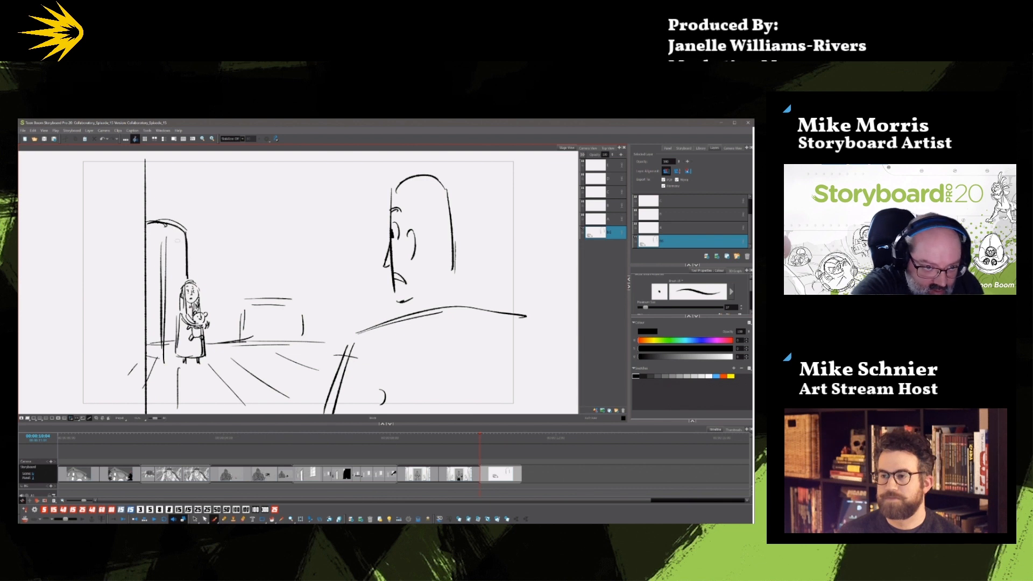
left_click_drag(159, 258, 162, 340)
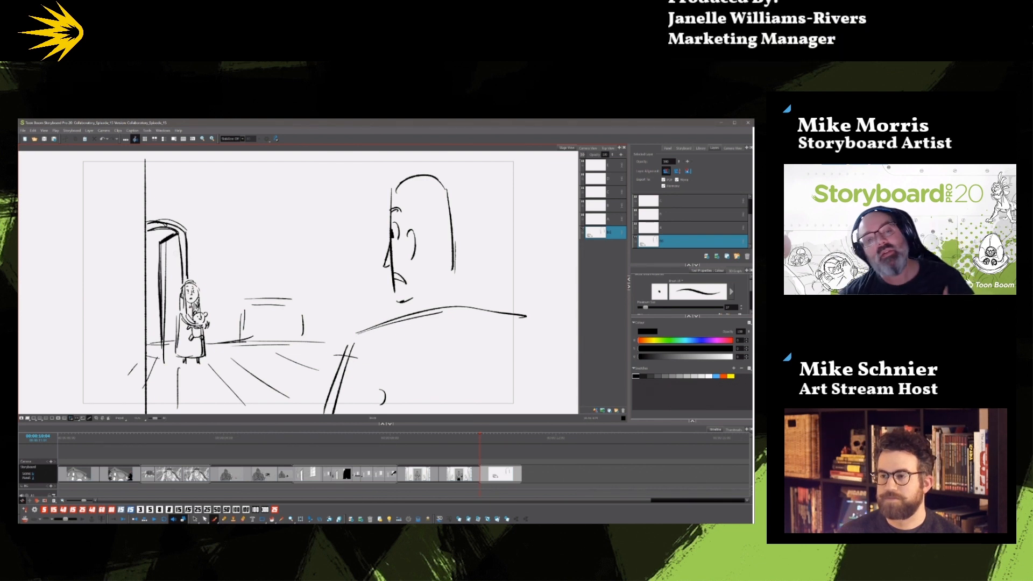
Block in a rectangular piece of furniture between the girl and the man, undoing the misplaced vertical strokes.
left_click_drag(313, 303, 314, 342)
mouse_move(241, 350)
left_mouse_down()
mouse_move(273, 362)
mouse_move(347, 357)
left_mouse_up()
left_click_drag(244, 292, 243, 337)
left_click_drag(238, 237, 240, 341)
key("ctrl+z")
key("ctrl+z")
left_click_drag(240, 303, 238, 340)
mouse_move(244, 305)
left_mouse_down()
mouse_move(244, 336)
mouse_move(316, 301)
mouse_move(315, 343)
left_mouse_up()
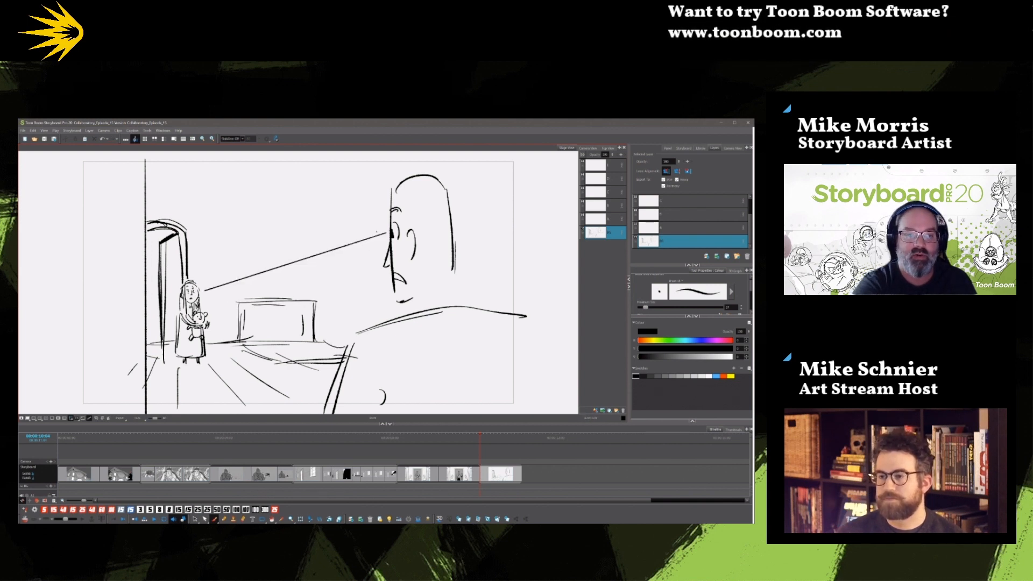
Redraw the furniture as a larger box with a wavy outline above it, and add frame lines behind the man's head.
mouse_move(290, 305)
left_mouse_down()
mouse_move(355, 303)
mouse_move(353, 331)
mouse_move(356, 294)
left_mouse_up()
mouse_move(261, 296)
left_mouse_down()
mouse_move(258, 344)
mouse_move(321, 369)
mouse_move(350, 363)
left_mouse_up()
mouse_move(262, 327)
left_mouse_down()
mouse_move(321, 346)
mouse_move(324, 368)
mouse_move(356, 345)
mouse_move(344, 326)
left_mouse_up()
mouse_move(262, 296)
left_mouse_down()
mouse_move(355, 295)
mouse_move(356, 326)
left_mouse_up()
left_click_drag(354, 326, 373, 326)
mouse_move(319, 282)
left_mouse_down()
mouse_move(346, 287)
mouse_move(287, 288)
left_mouse_up()
left_click_drag(487, 239, 522, 225)
left_click_drag(487, 241, 485, 300)
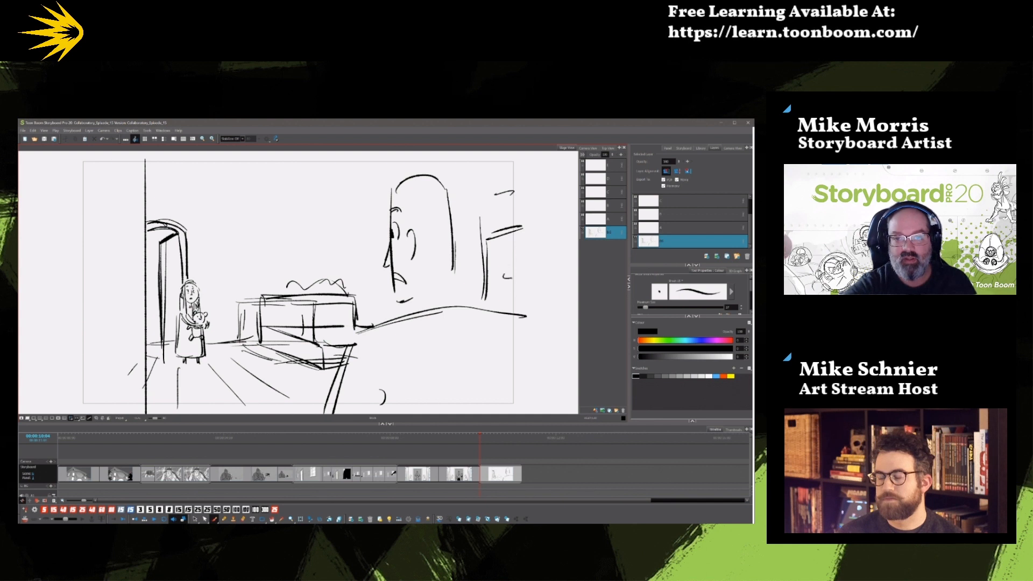
Draw curved draped swags with scalloped edges along the top of the room.
left_click_drag(479, 163, 531, 192)
left_click_drag(467, 164, 496, 186)
left_click_drag(105, 201, 218, 158)
left_click_drag(167, 193, 218, 163)
left_click_drag(303, 159, 338, 184)
mouse_move(461, 161)
left_mouse_down()
mouse_move(554, 199)
mouse_move(471, 182)
left_mouse_up()
left_click_drag(471, 181, 546, 201)
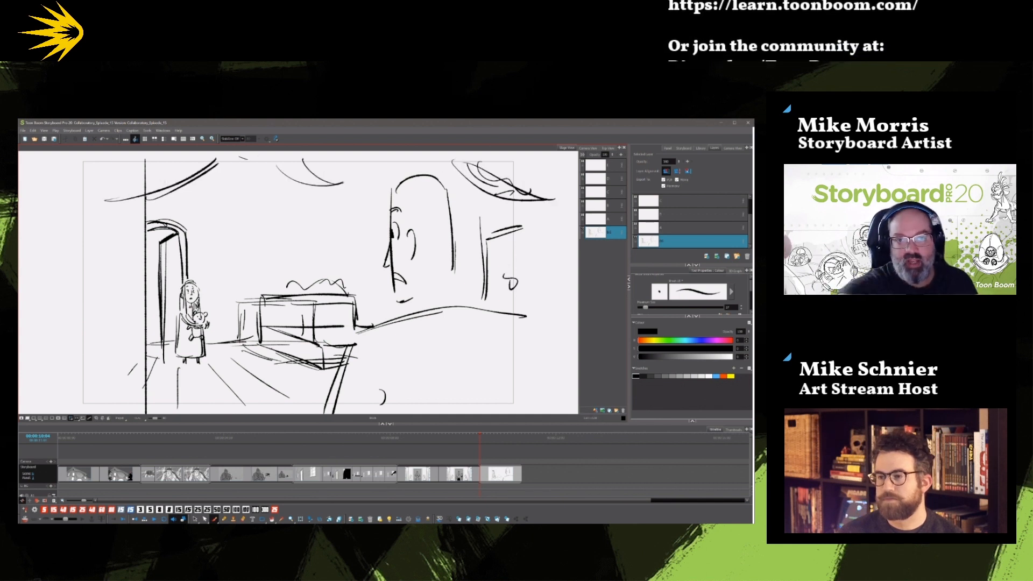
left_click_drag(349, 179, 362, 179)
left_click_drag(286, 159, 403, 167)
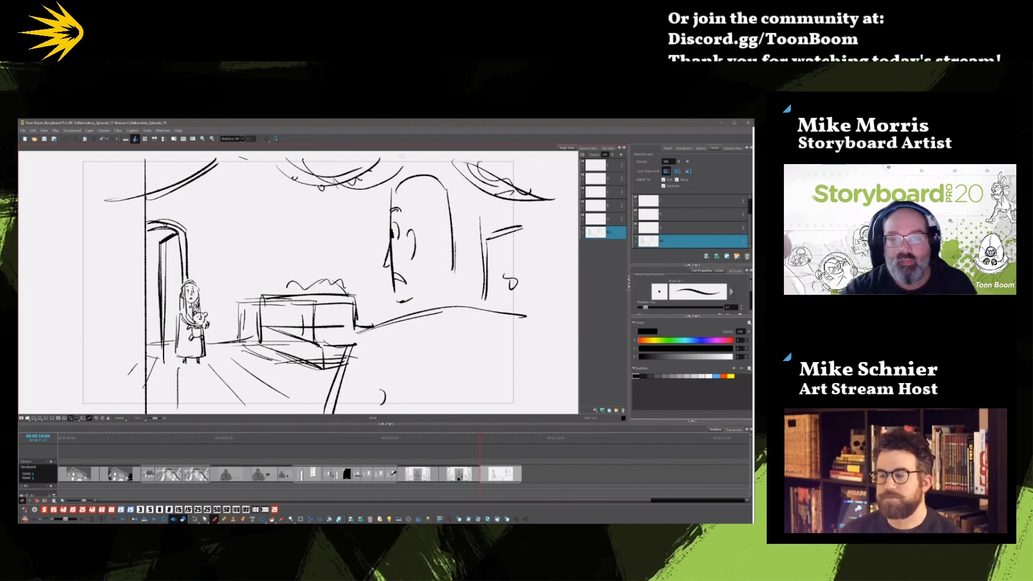
Add the foreground man's hair, thicken the back of his head, and draw his collar.
mouse_move(386, 196)
left_mouse_down()
mouse_move(435, 173)
mouse_move(461, 198)
left_mouse_up()
mouse_move(388, 197)
left_mouse_down()
mouse_move(409, 189)
mouse_move(407, 233)
left_mouse_up()
mouse_move(407, 199)
left_mouse_down()
mouse_move(402, 233)
mouse_move(439, 246)
left_mouse_up()
mouse_move(453, 190)
left_mouse_down()
mouse_move(452, 279)
mouse_move(460, 277)
left_mouse_up()
mouse_move(409, 303)
left_mouse_down()
mouse_move(468, 305)
mouse_move(463, 297)
left_mouse_up()
left_click_drag(419, 300, 414, 315)
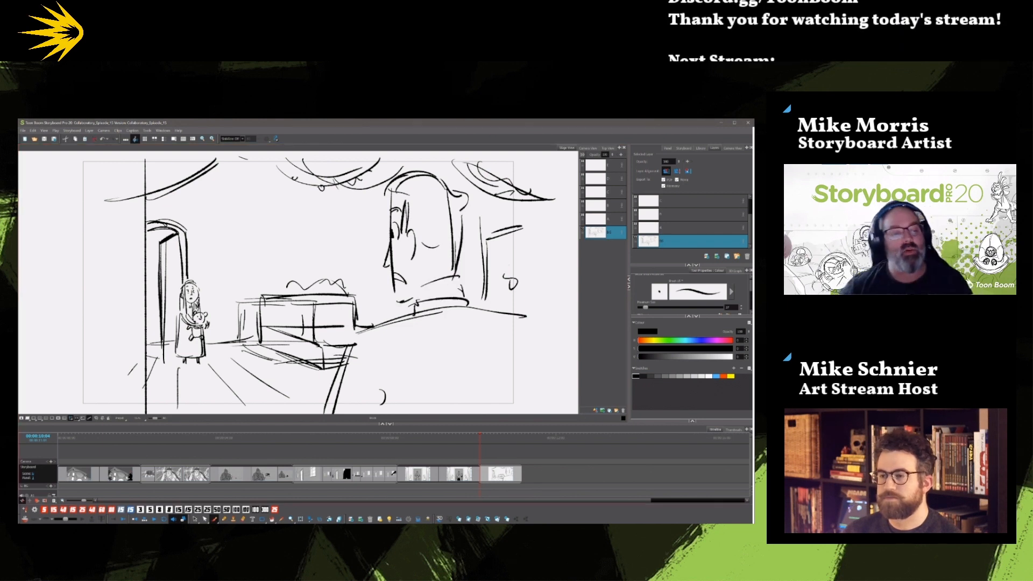
Go back to the second panel, select the palm-tree layer and copy all of its artwork.
left_click(67, 439)
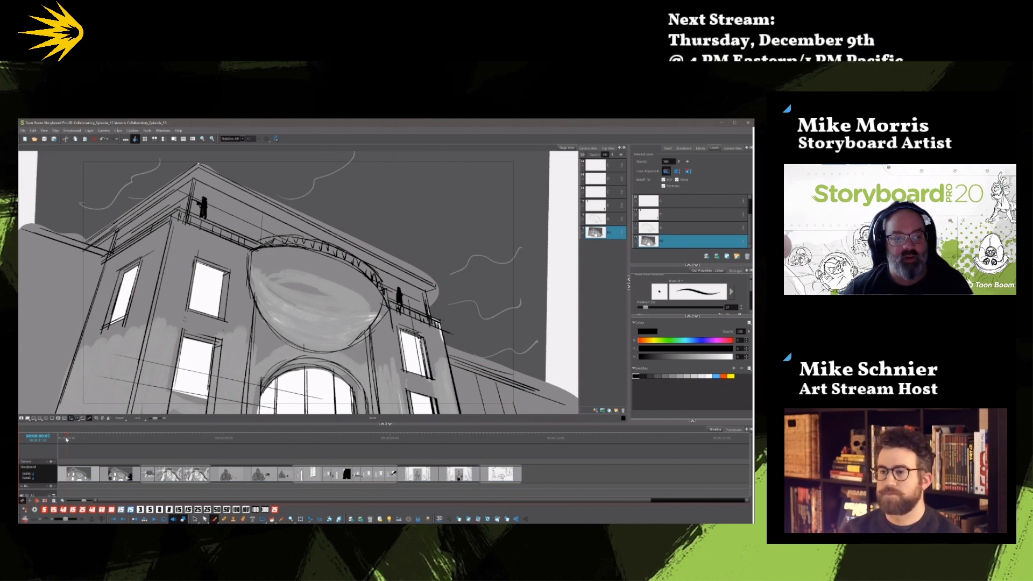
left_click_drag(67, 439, 62, 436)
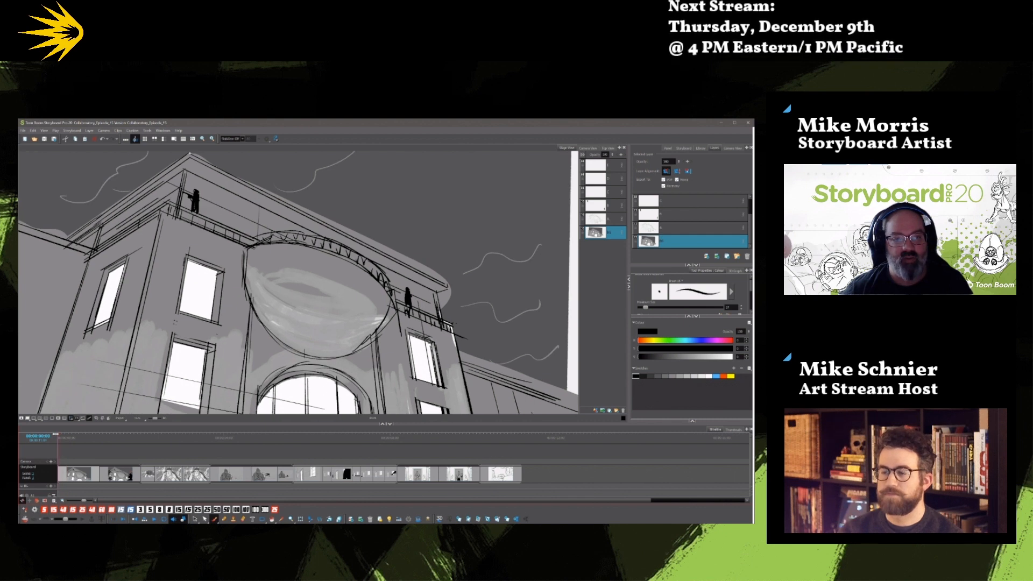
left_click_drag(87, 437, 105, 444)
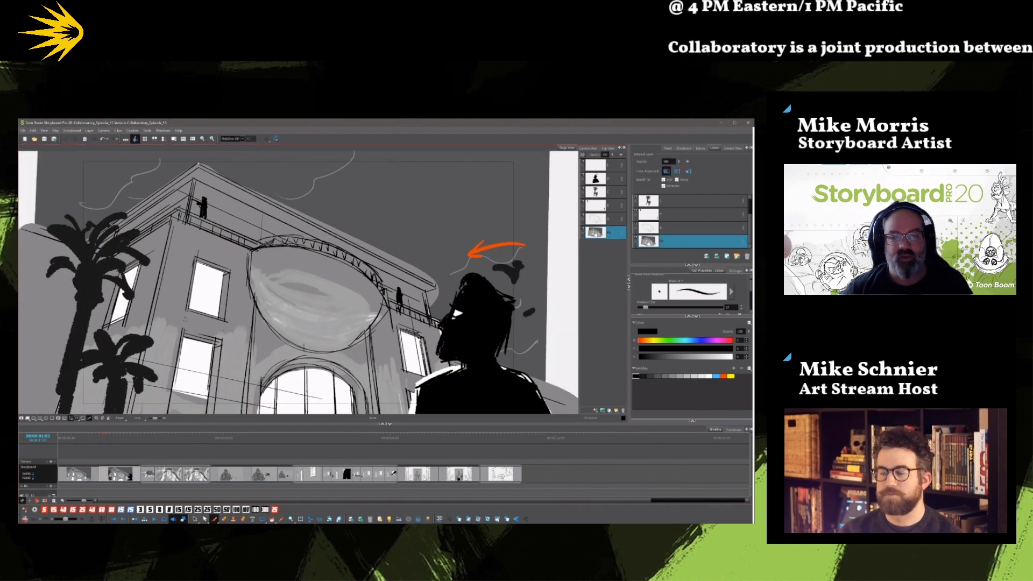
left_click(614, 192)
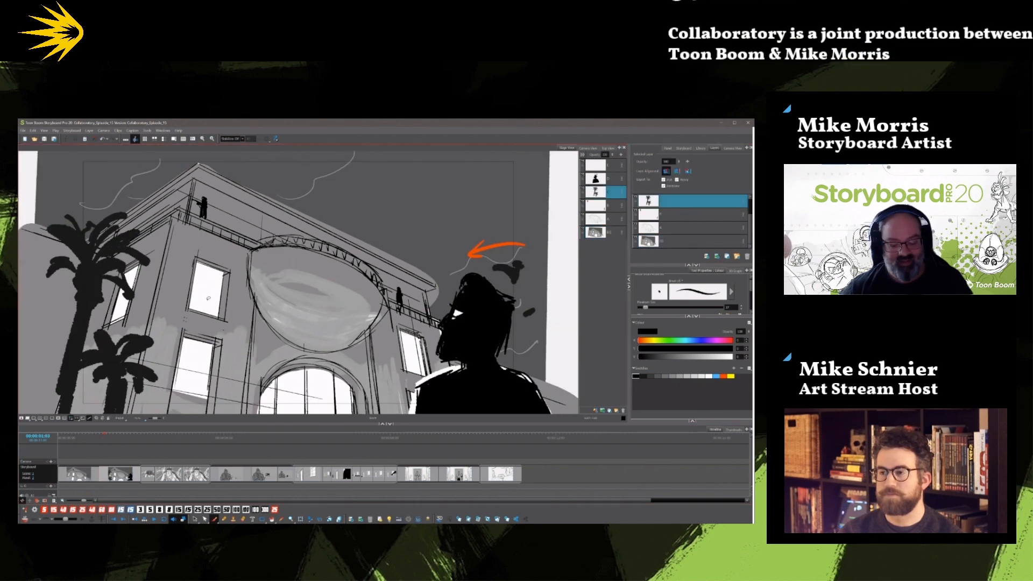
key("ctrl+a")
key("ctrl+c")
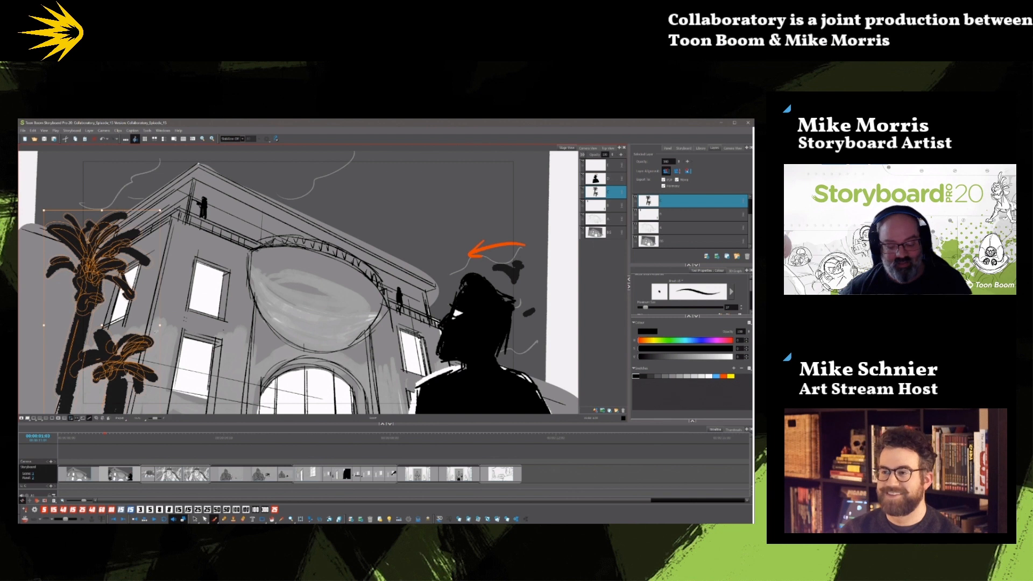
Paste the copied palm-tree artwork into the first panel, and compare it with the second panel.
left_click(98, 438)
key("ctrl+v")
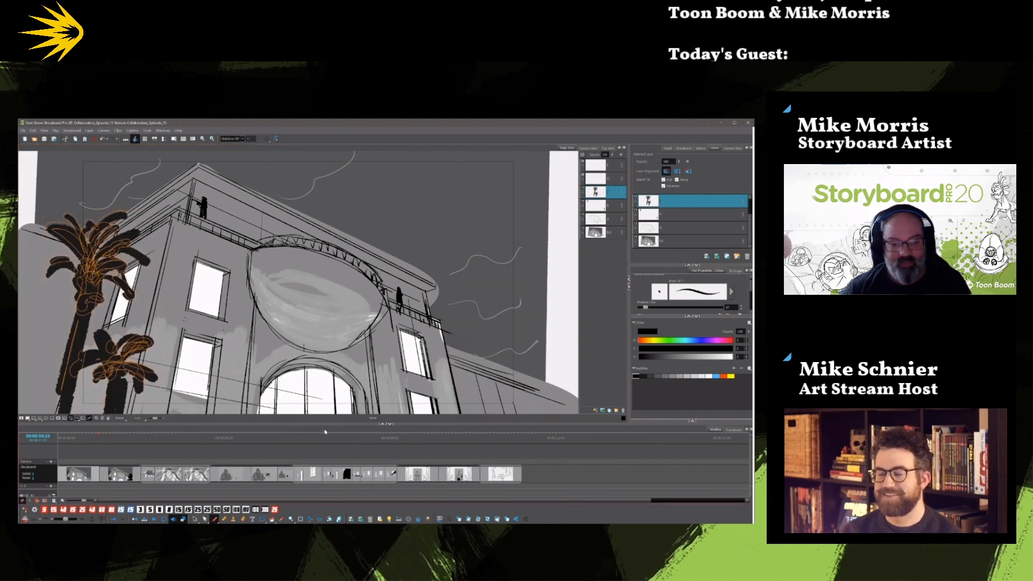
left_click(120, 444)
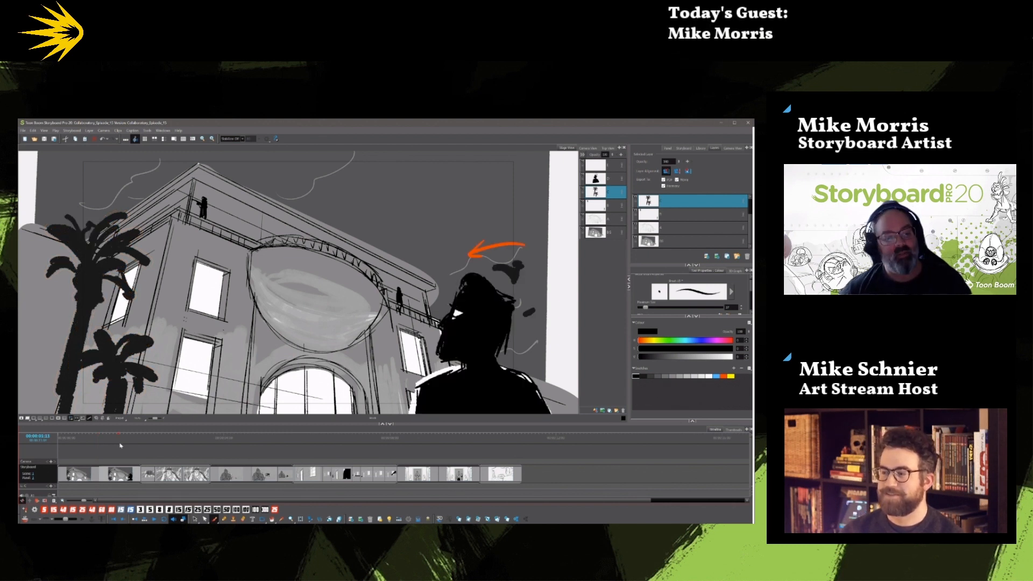
Try removing the small distant figure and its orange arrow from the hallway behind the bald gunman.
key("Right")
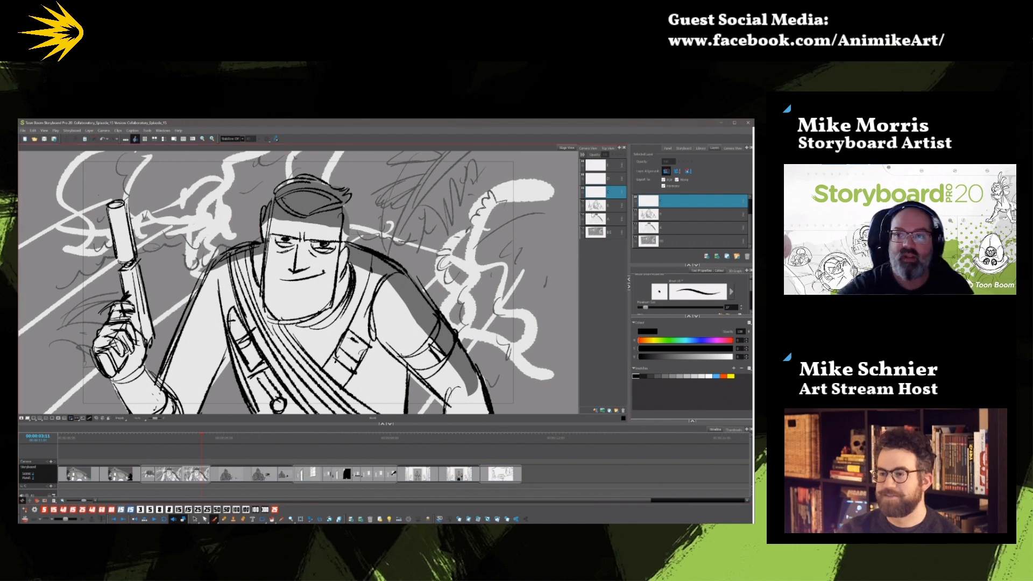
left_click(610, 220)
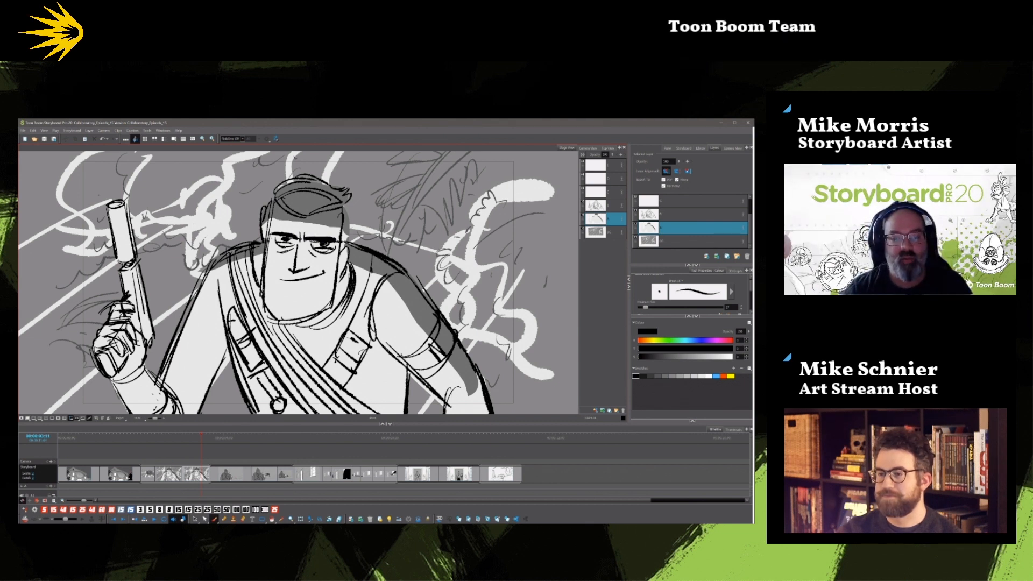
left_click(223, 440)
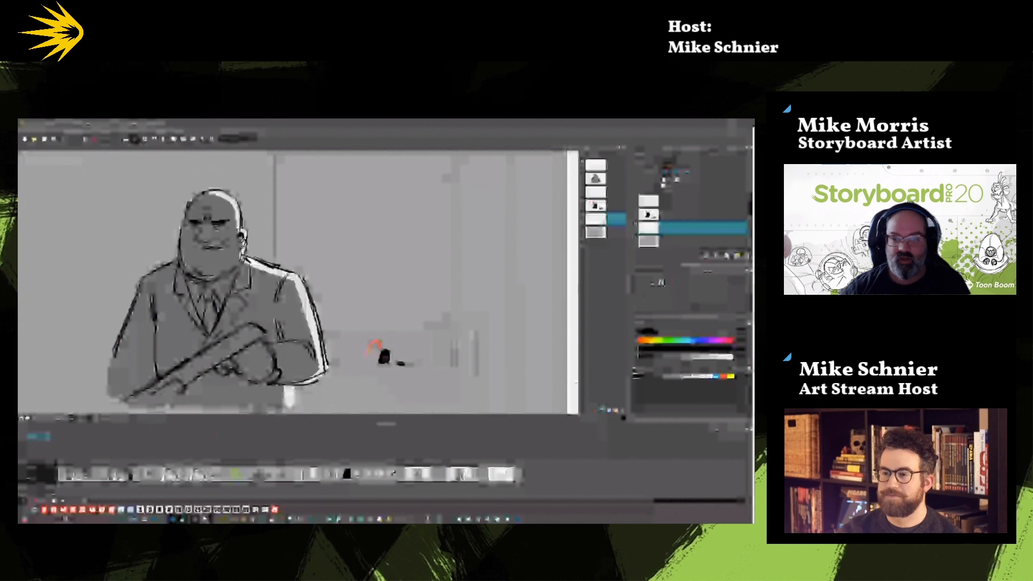
left_click(617, 206)
left_click_drag(351, 329, 435, 385)
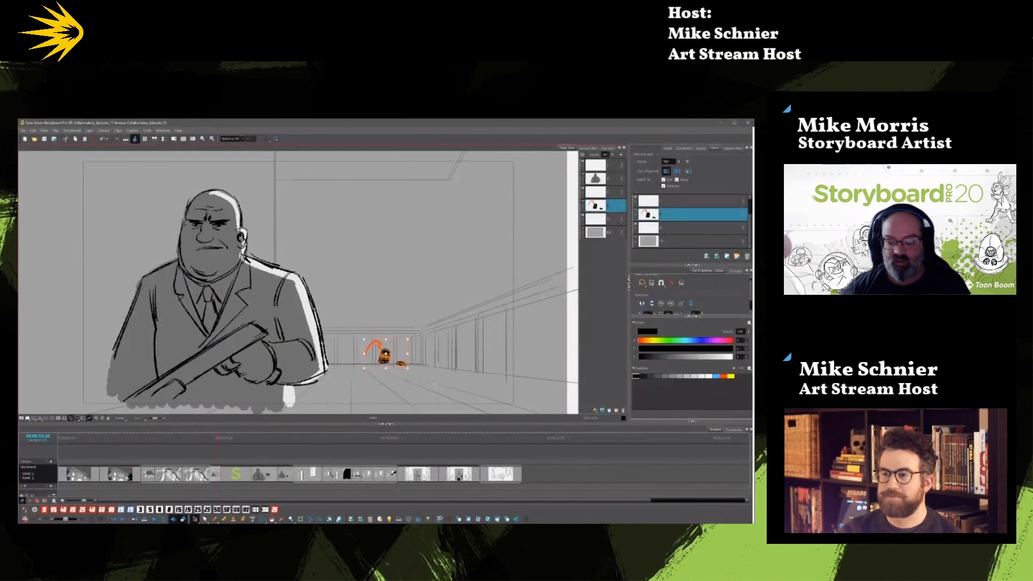
key("Delete")
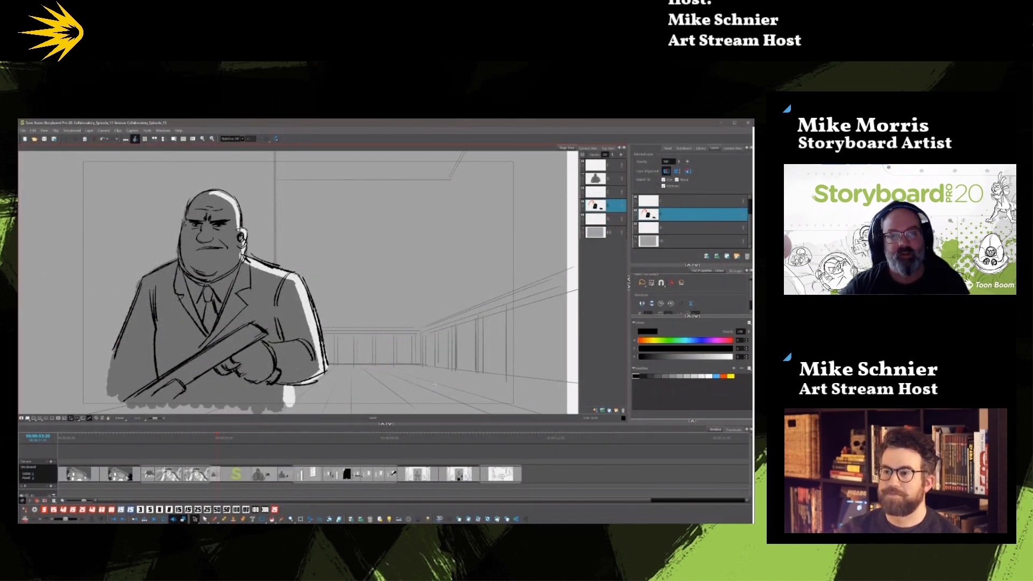
key("Left")
key("Right")
key("ctrl+z")
Play back the sequence and step through the remaining panels up to the interior with the girl and foreground man.
key("space")
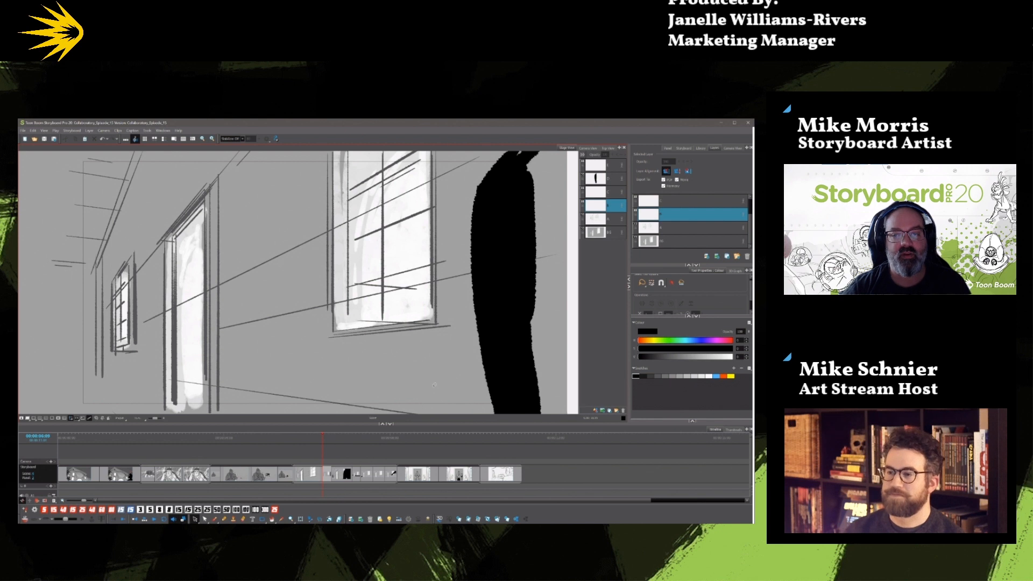
key("comma")
key("Right")
key("Right")
key("Right")
key("Right")
key("Right")
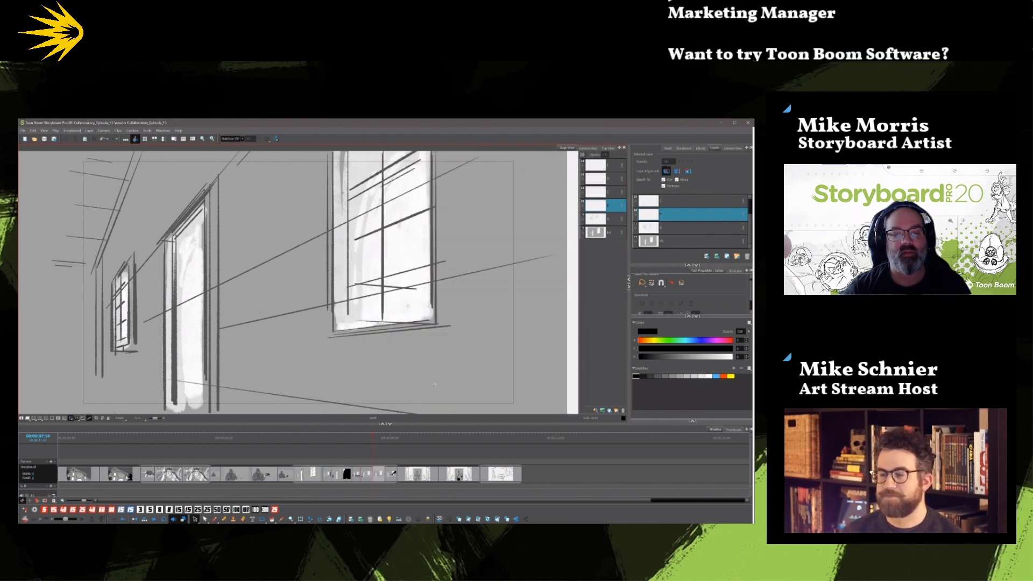
key("Right")
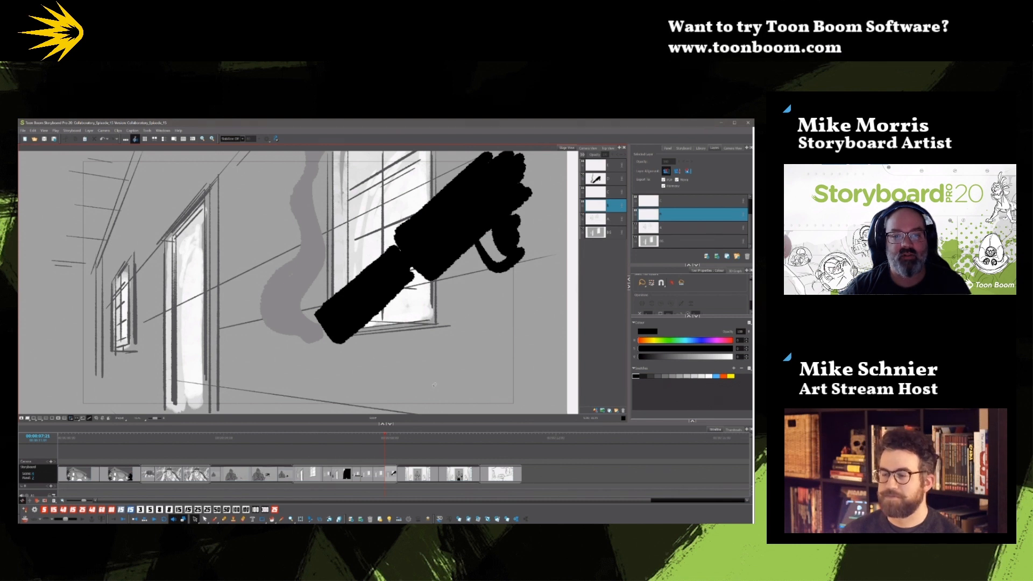
key("Right")
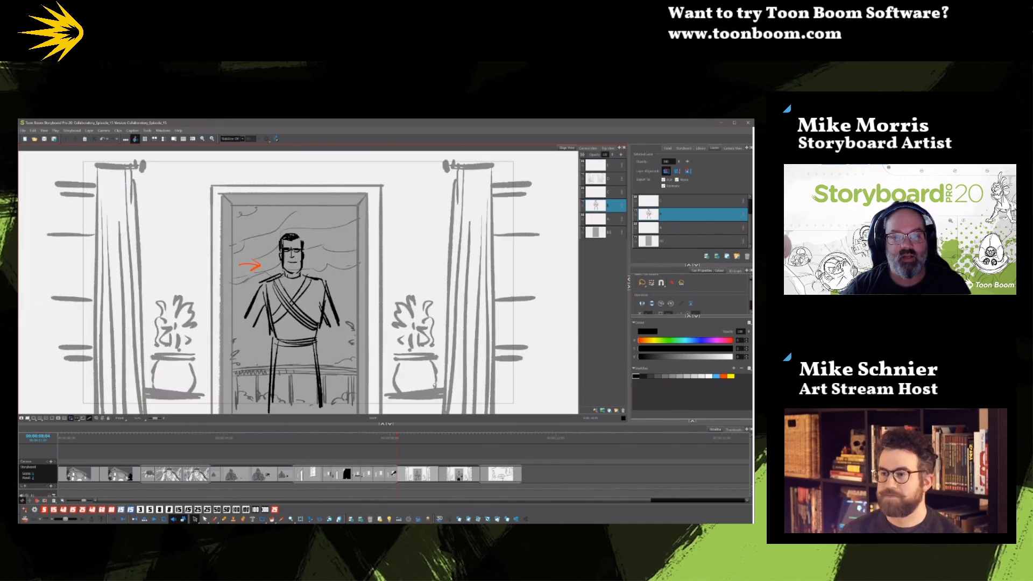
key("Right")
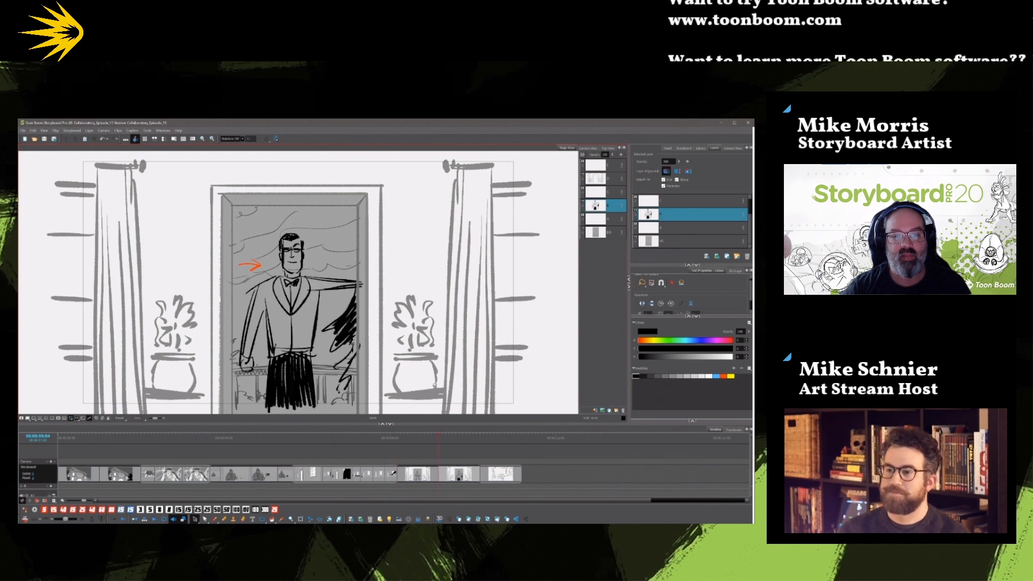
key("Right")
key("Left")
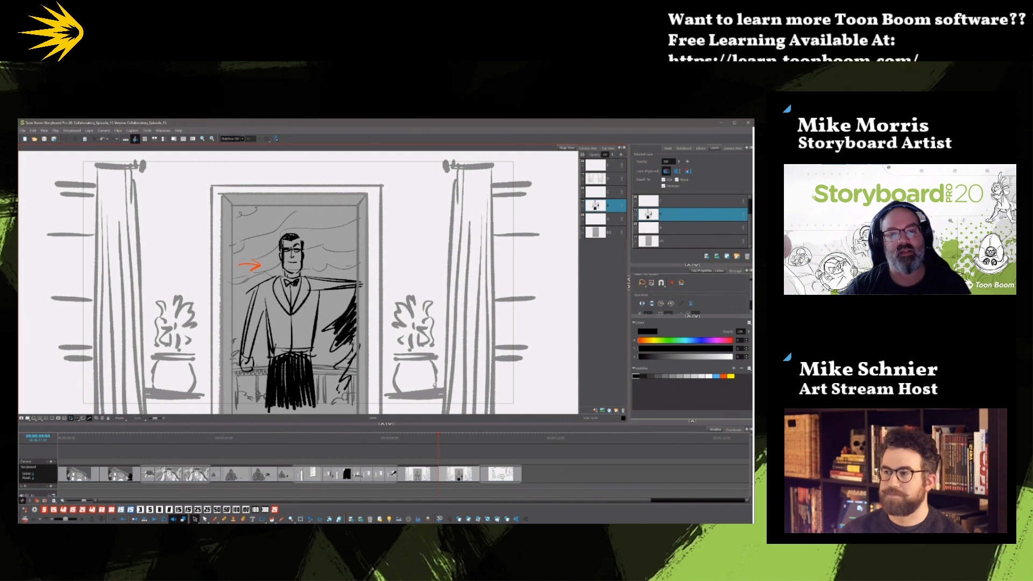
key("f")
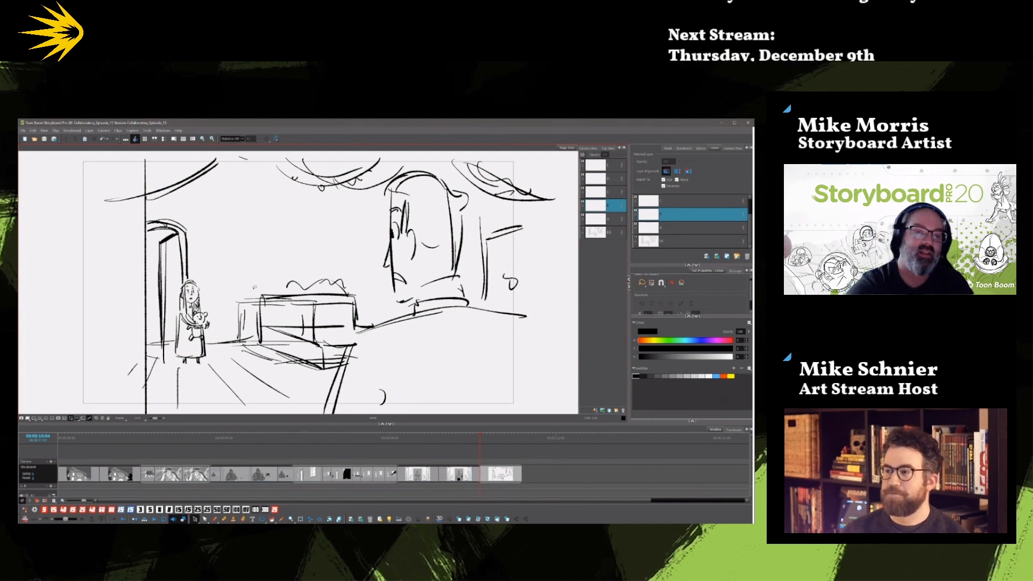
On the background layer of the girl's interior panel, delete the leftover construction lines beside, below and inside the box furniture.
left_click(598, 233)
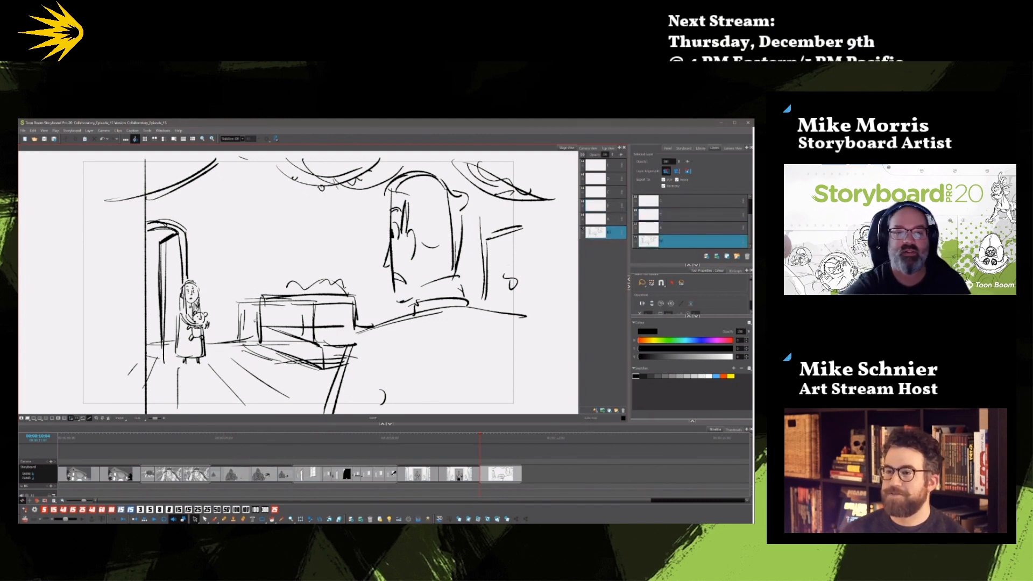
key("Delete")
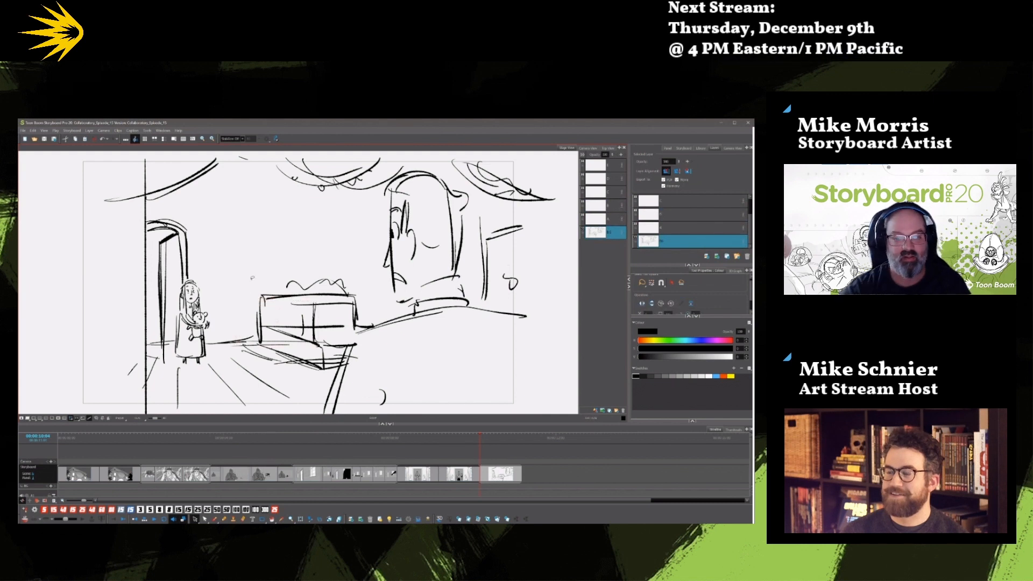
key("Delete")
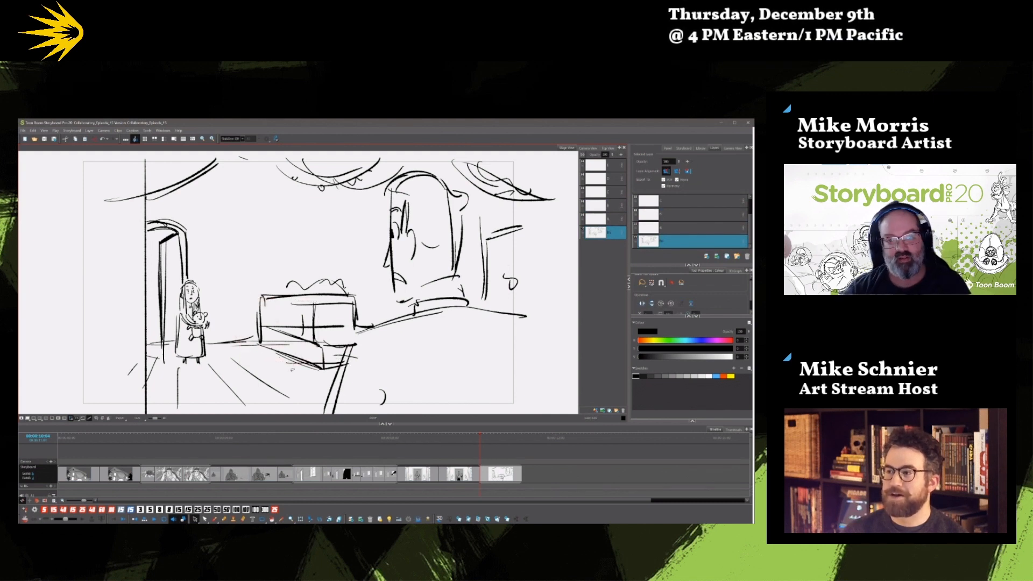
key("Delete")
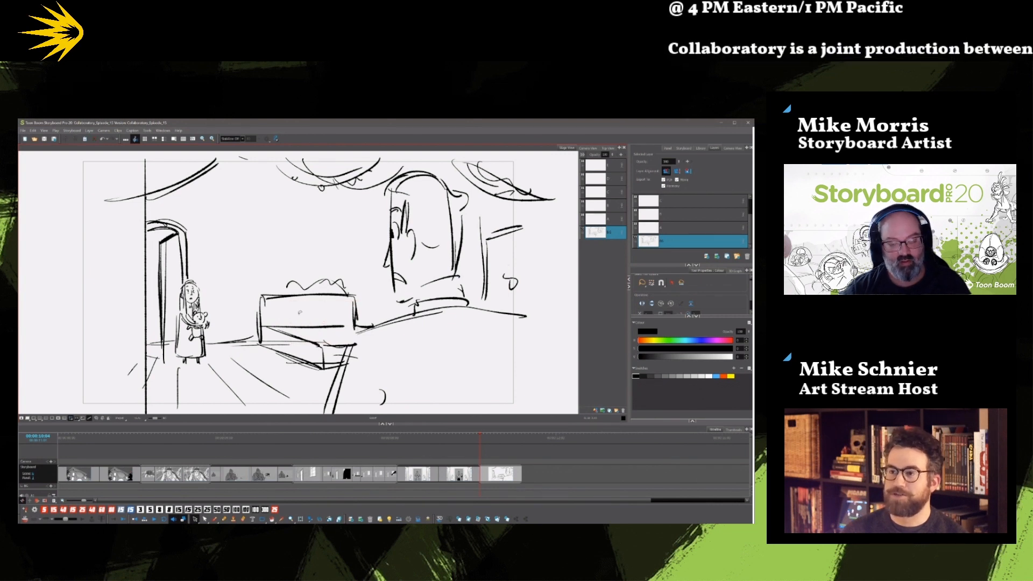